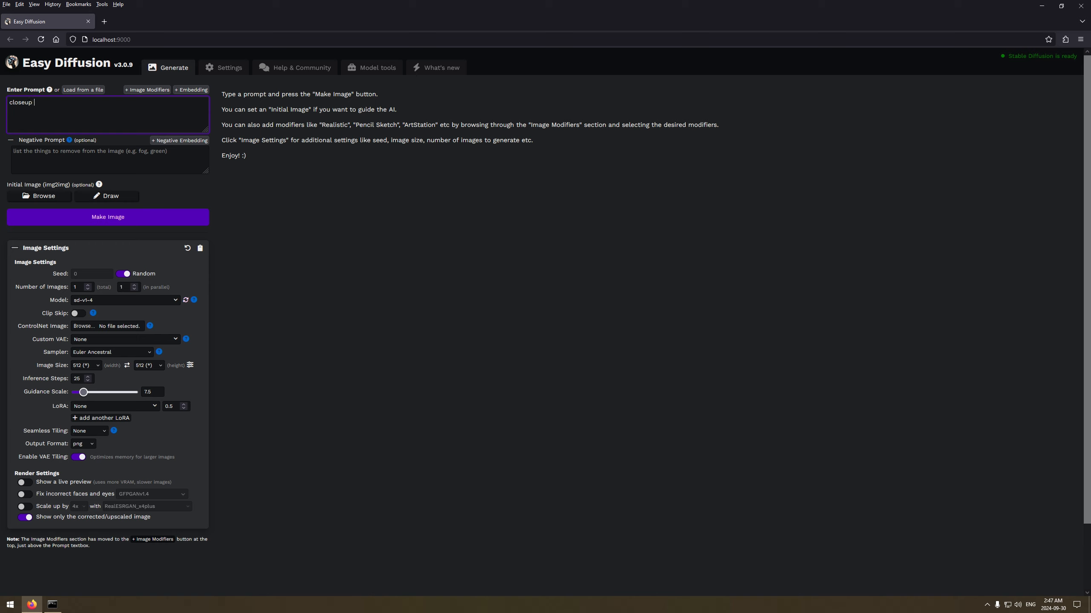
# Complete the prompt as "closeup of a mans face" and toggle spell checking for the prompt field.
pyautogui.write('a mans face')
pyautogui.rightClick(95, 117)
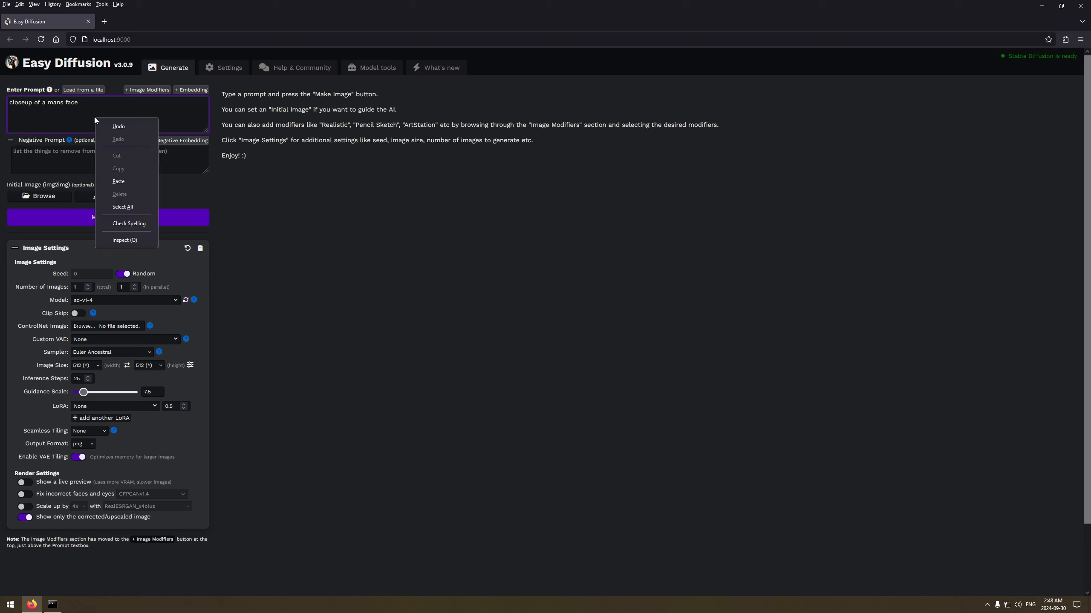
pyautogui.click(126, 224)
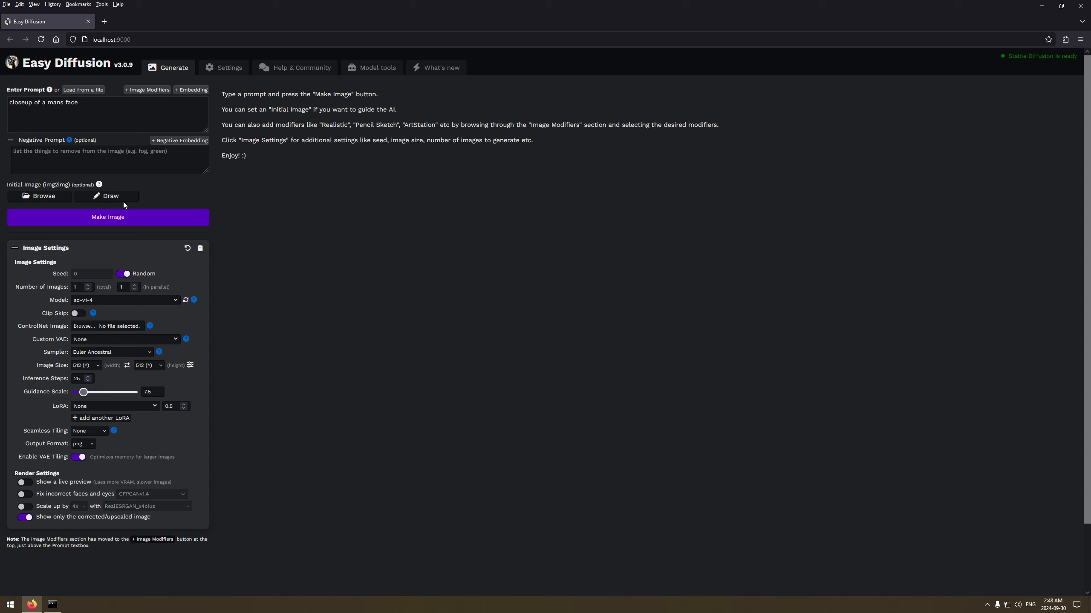
# Generate the image from the prompt and check the rendering output in the console window, leaving the console minimized.
pyautogui.click(108, 219)
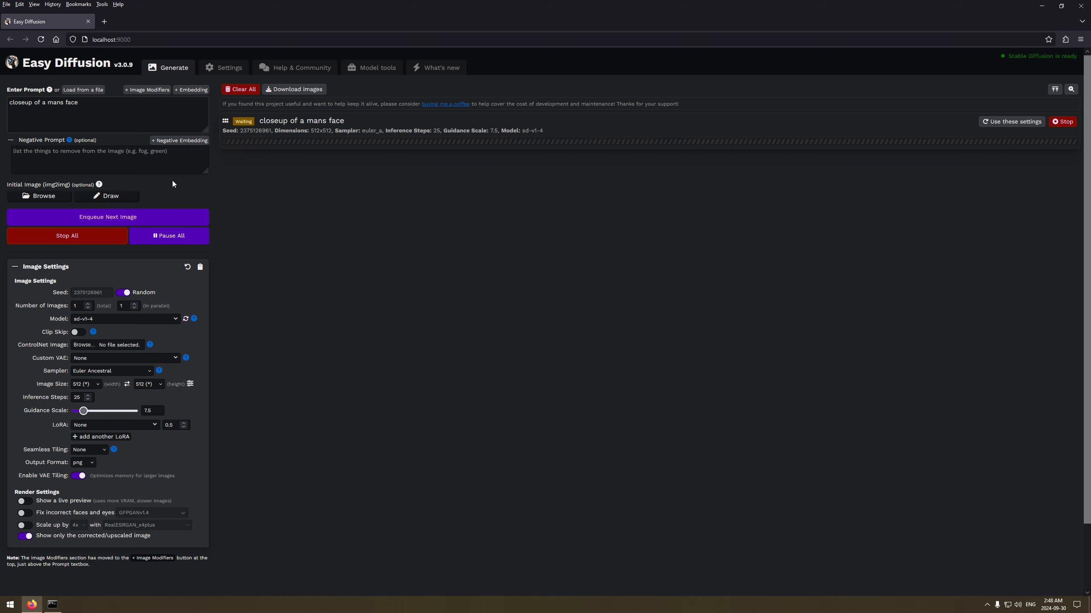
pyautogui.click(52, 605)
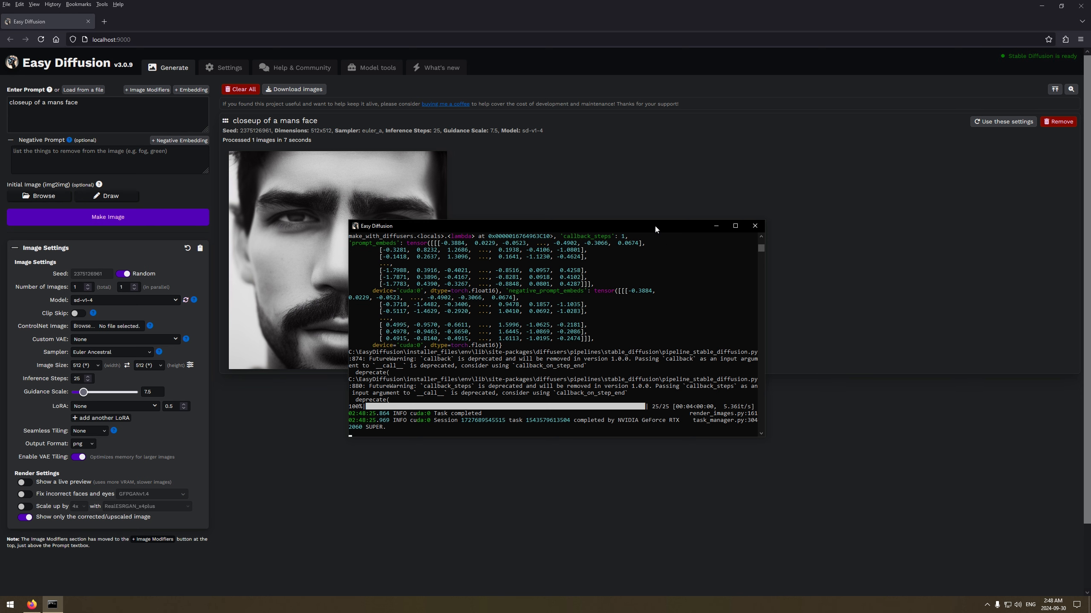
pyautogui.moveTo(520, 230); pyautogui.dragTo(687, 301)
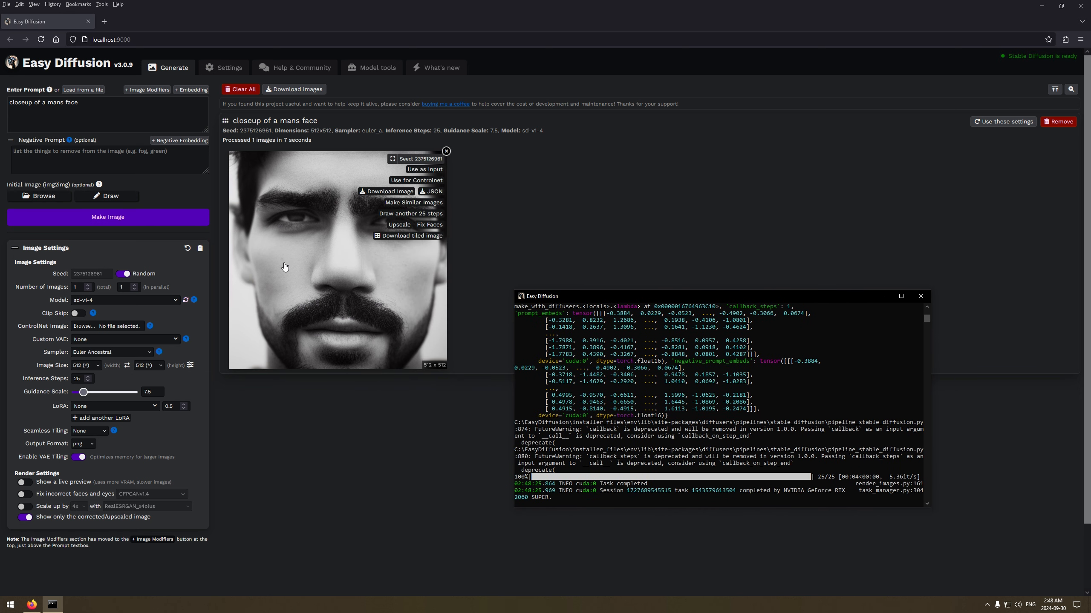
pyautogui.click(881, 296)
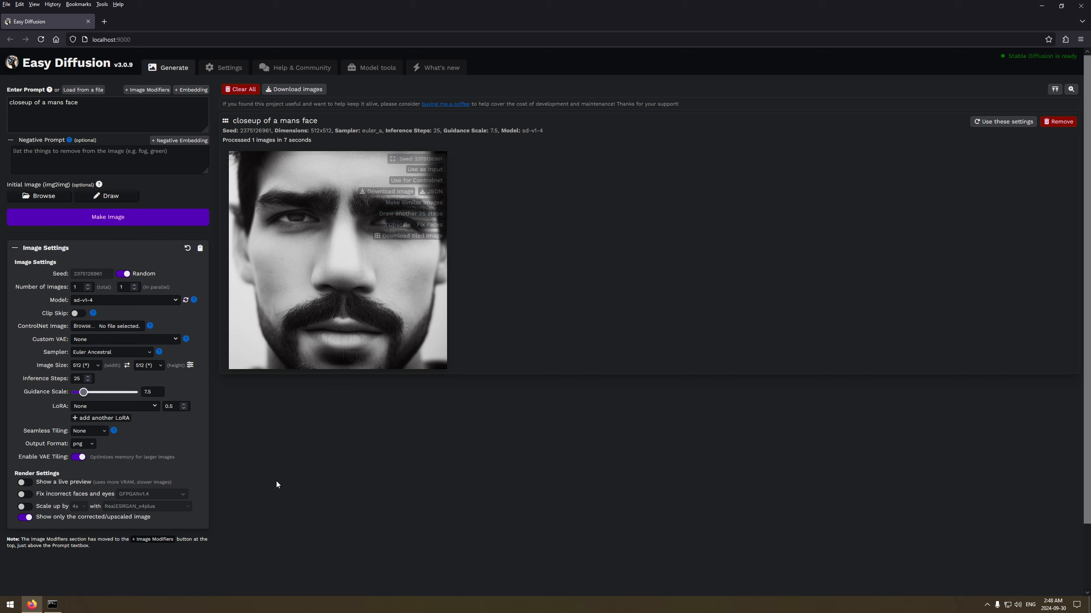
pyautogui.click(52, 605)
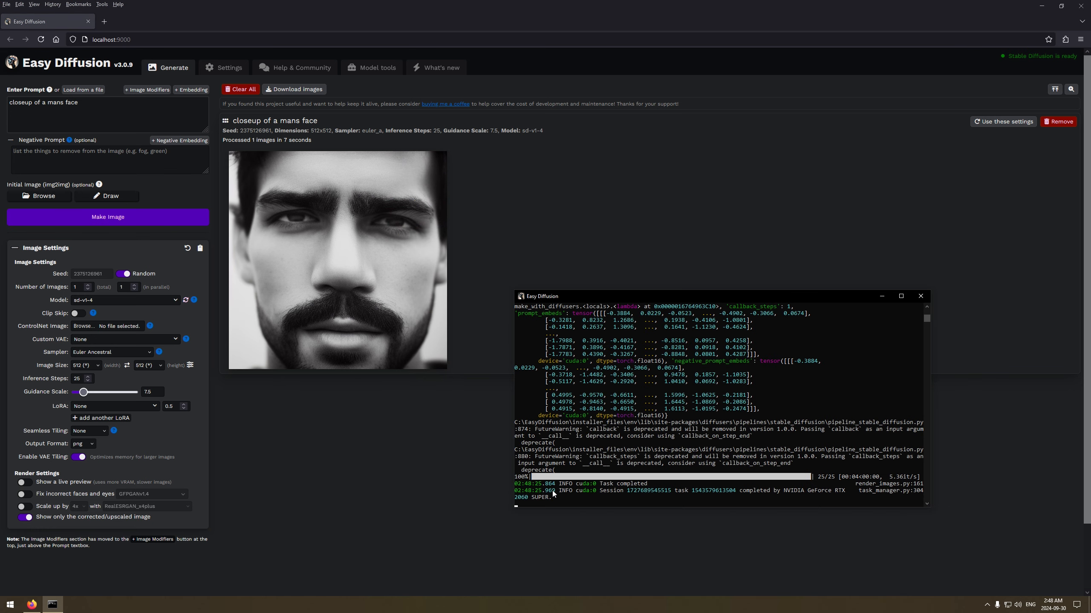
pyautogui.click(883, 296)
# Enable face and eye correction with GFPGANv1.4, apply Fix Faces to the generated image and check the console output.
pyautogui.moveTo(418, 198)
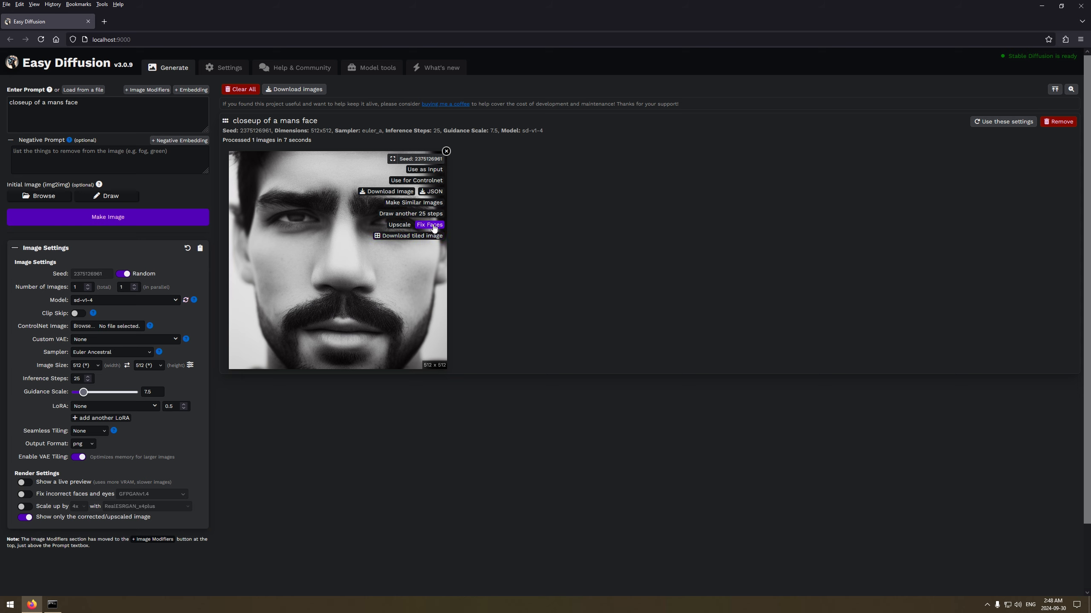
pyautogui.click(24, 494)
pyautogui.click(163, 495)
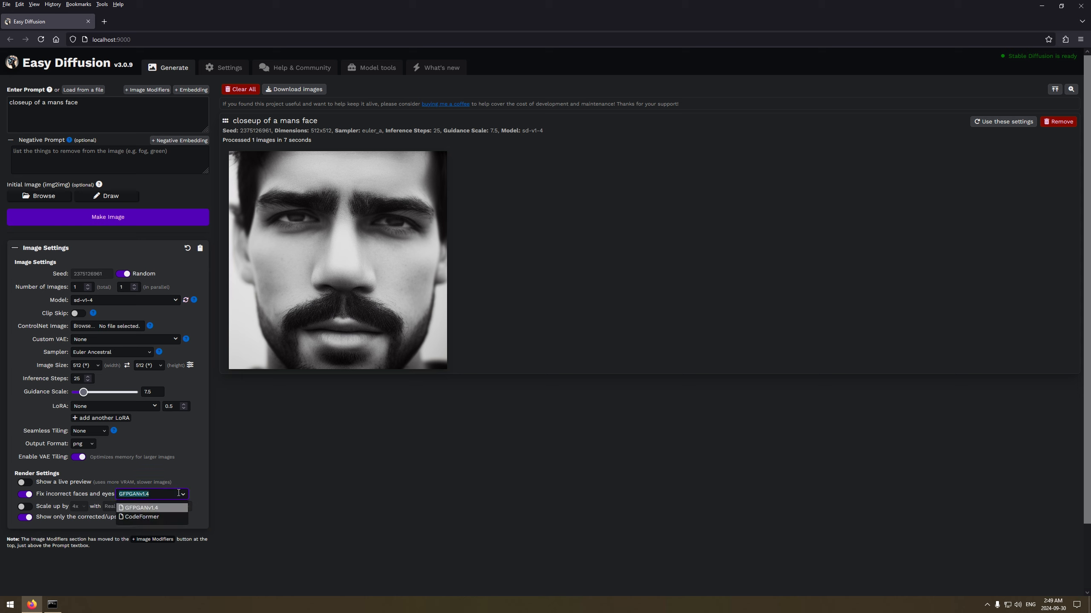
pyautogui.click(133, 510)
pyautogui.click(425, 225)
pyautogui.click(52, 604)
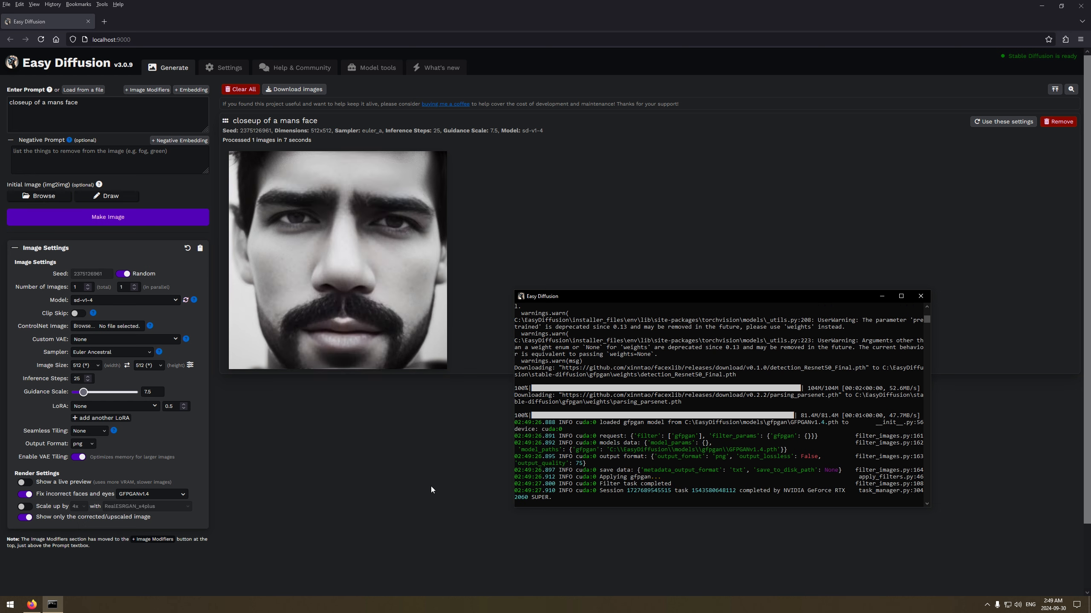
pyautogui.click(354, 442)
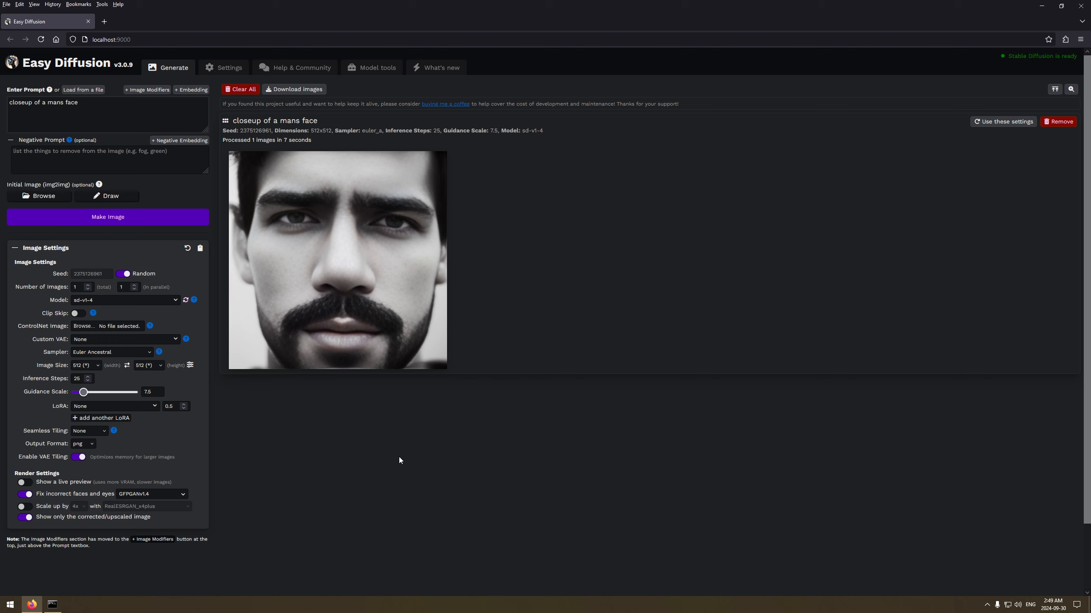
# Compare the portrait with and without the GFPGAN face fix by undoing and redoing it, leaving the fix undone.
pyautogui.moveTo(397, 255)
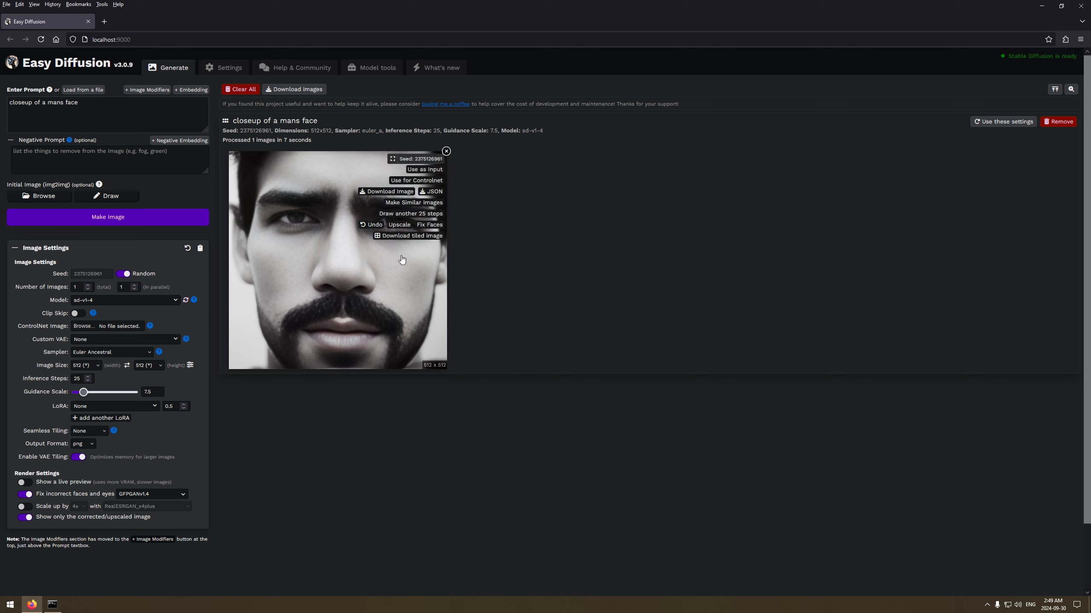
pyautogui.click(370, 225)
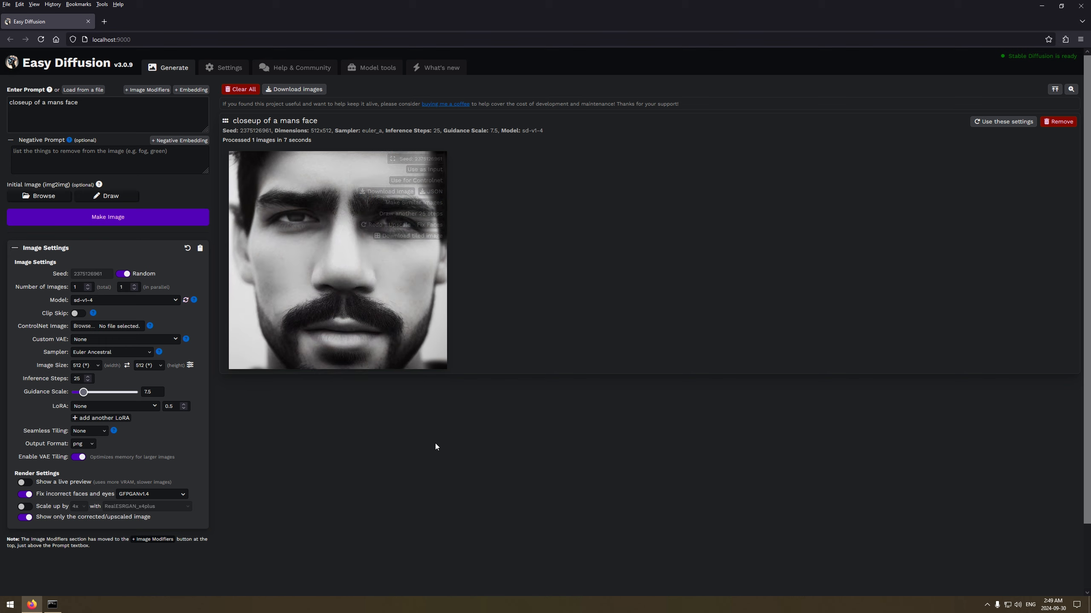
pyautogui.click(371, 225)
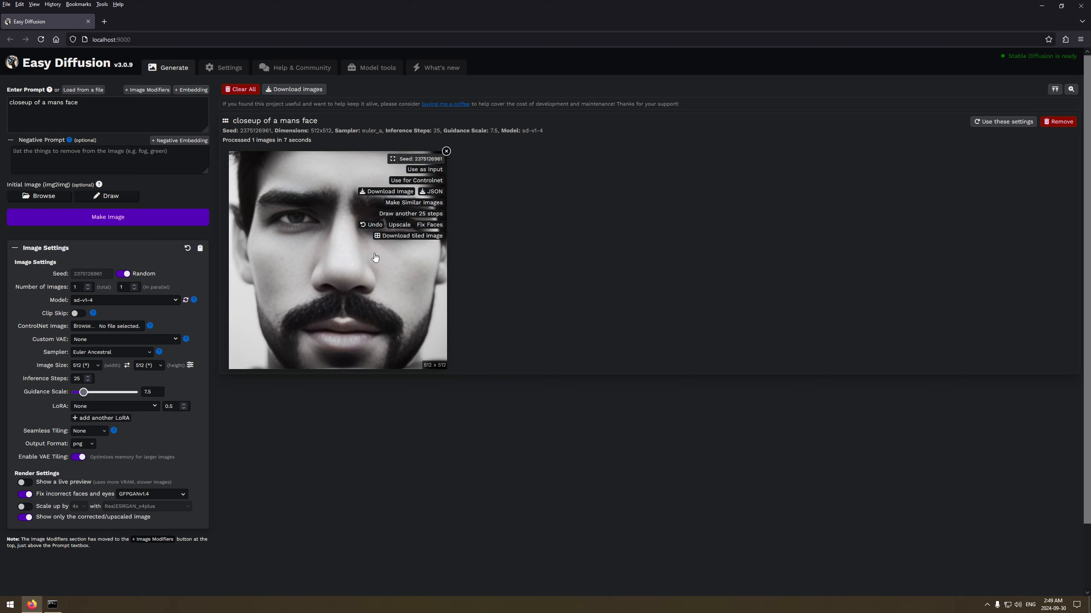
pyautogui.click(371, 225)
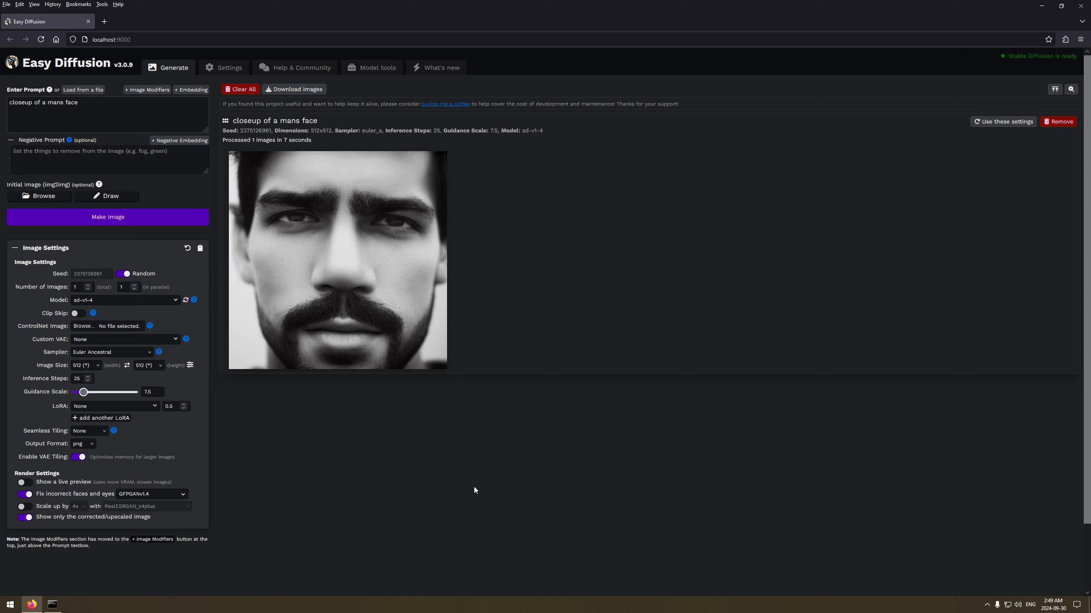
pyautogui.click(372, 225)
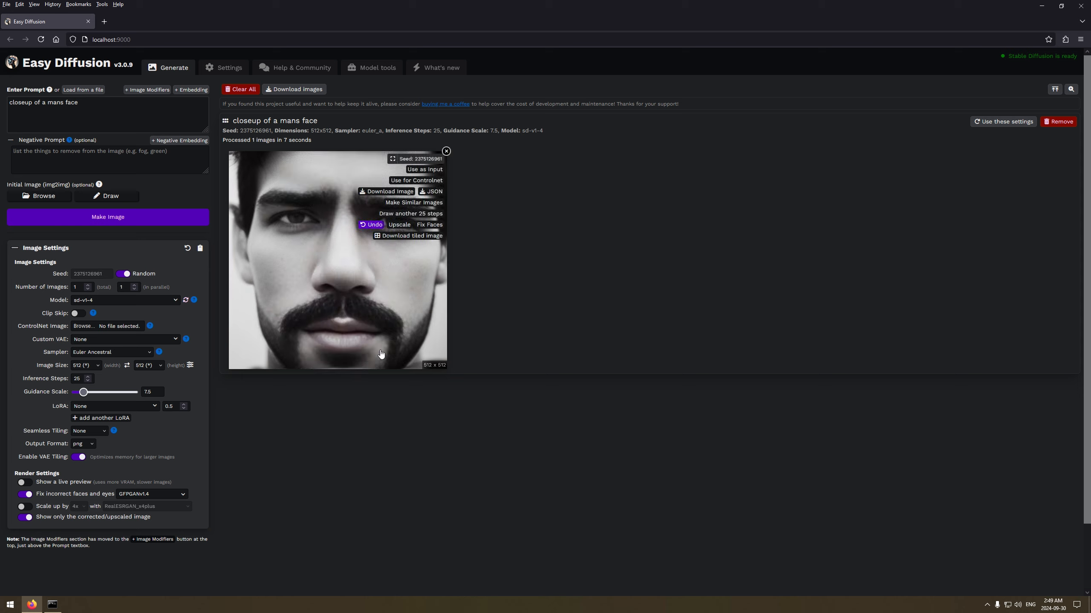
pyautogui.moveTo(350, 320)
pyautogui.click(370, 226)
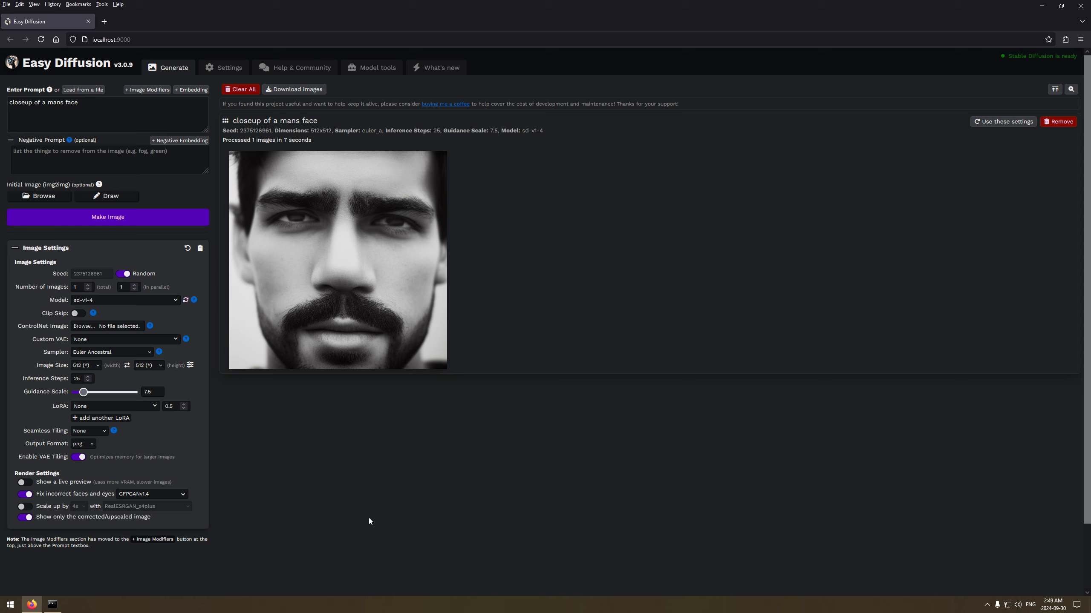
# Switch the face correction model to CodeFormer, apply Fix Faces to the original portrait and check the console output.
pyautogui.click(176, 494)
pyautogui.click(173, 515)
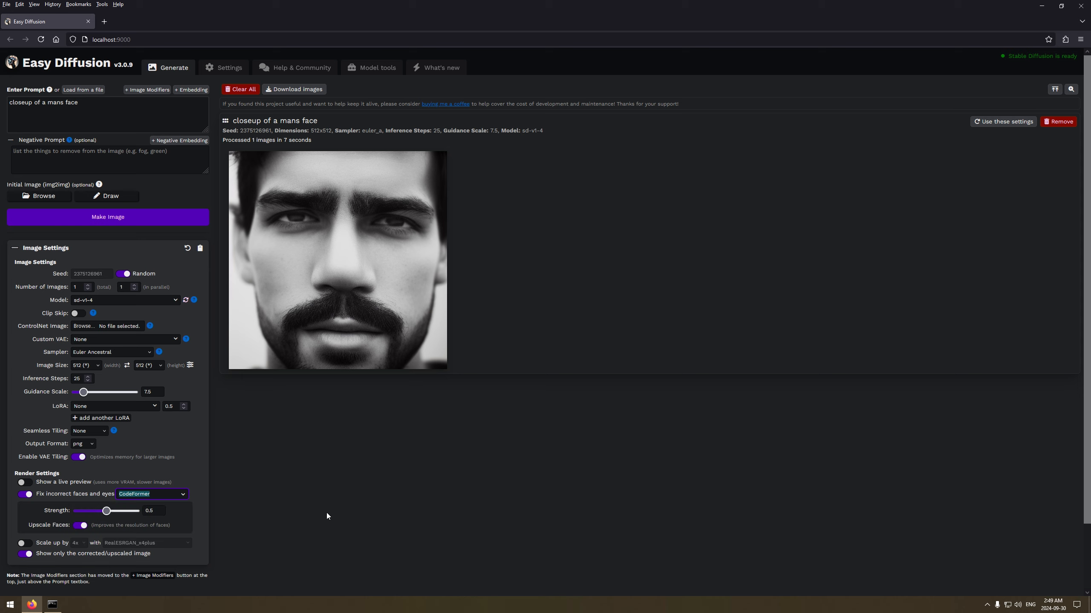
pyautogui.click(191, 462)
pyautogui.moveTo(416, 277)
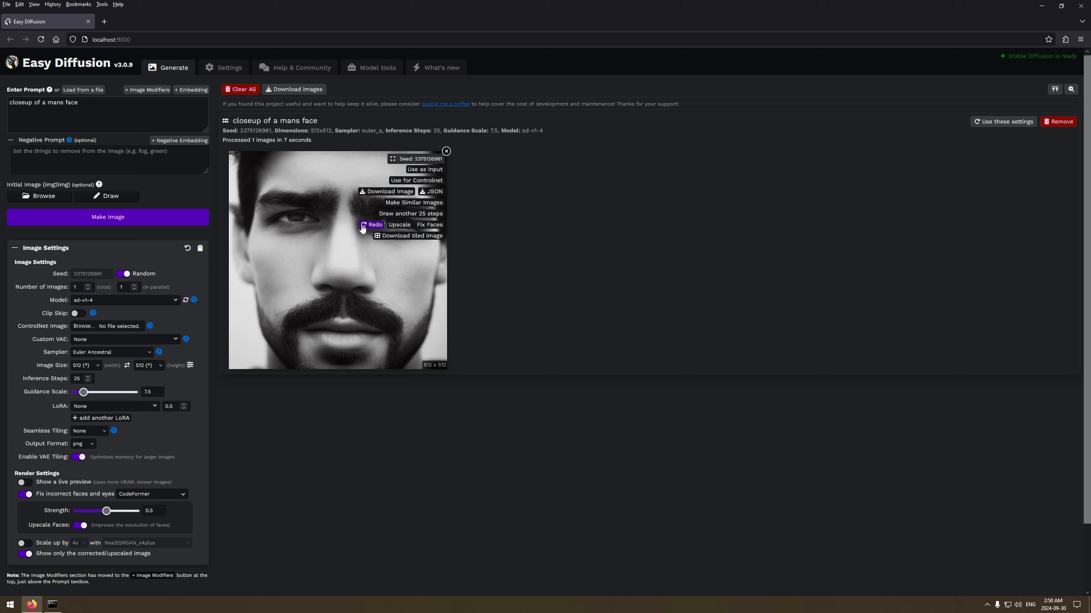
pyautogui.click(430, 225)
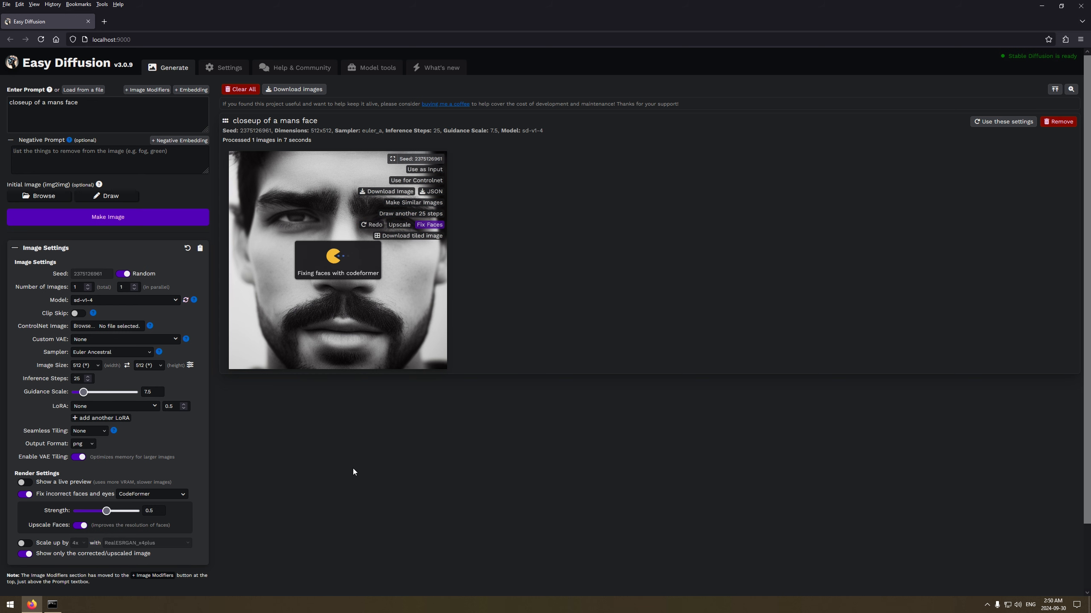
pyautogui.click(53, 605)
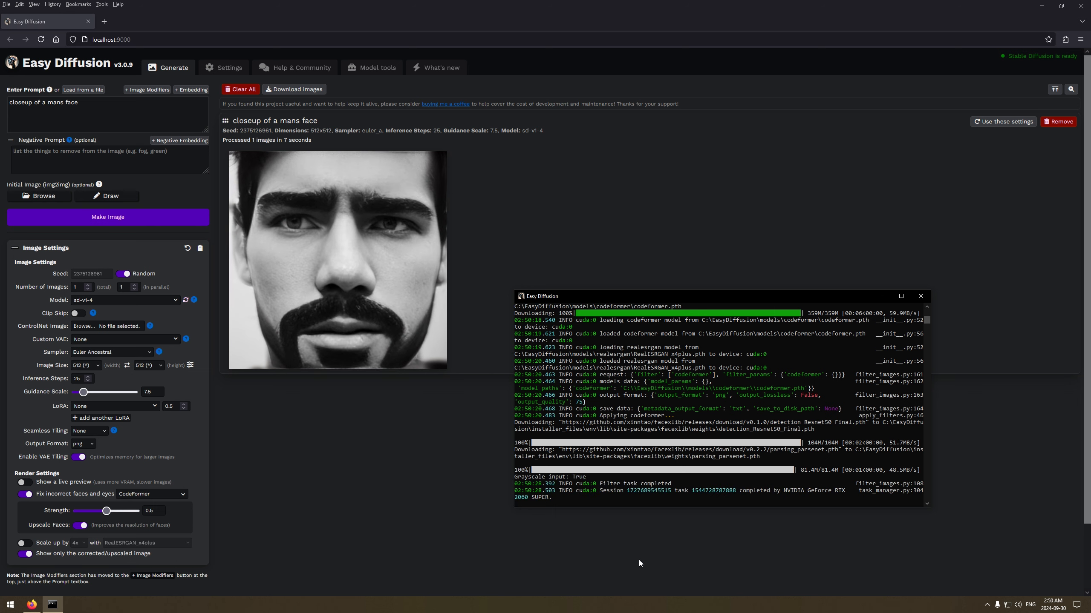
pyautogui.click(341, 494)
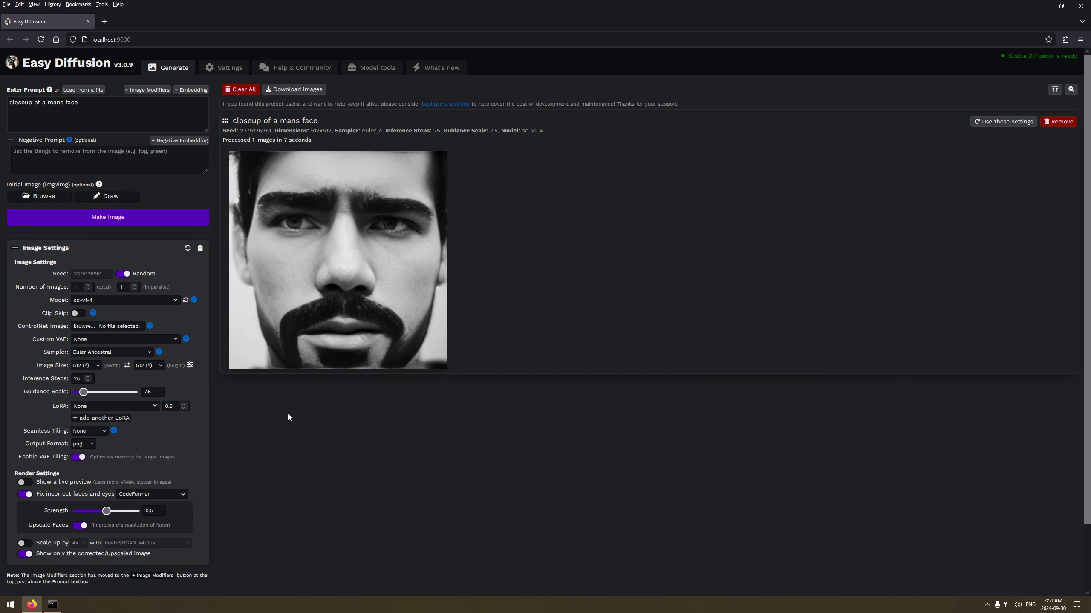
# Compare the portrait with and without the CodeFormer fix, leaving the fix undone.
pyautogui.moveTo(395, 260)
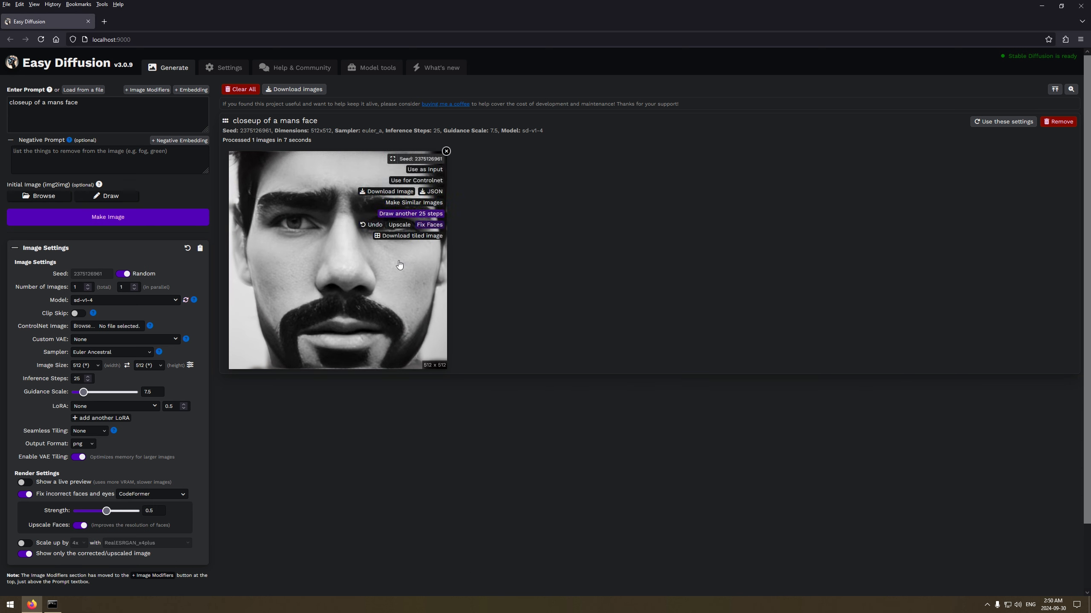
pyautogui.click(369, 226)
pyautogui.click(372, 224)
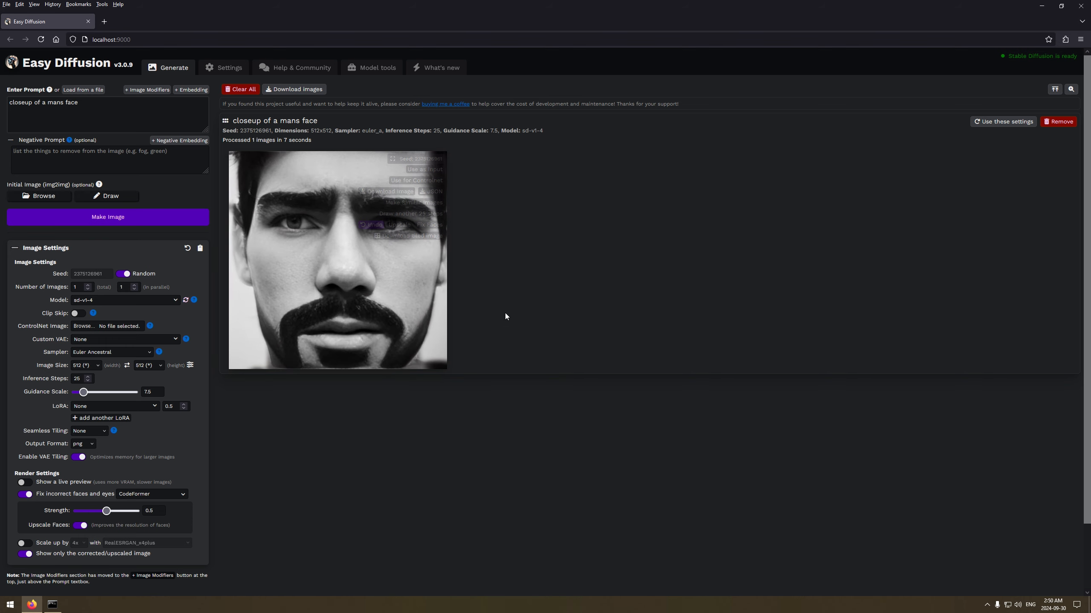
pyautogui.click(372, 225)
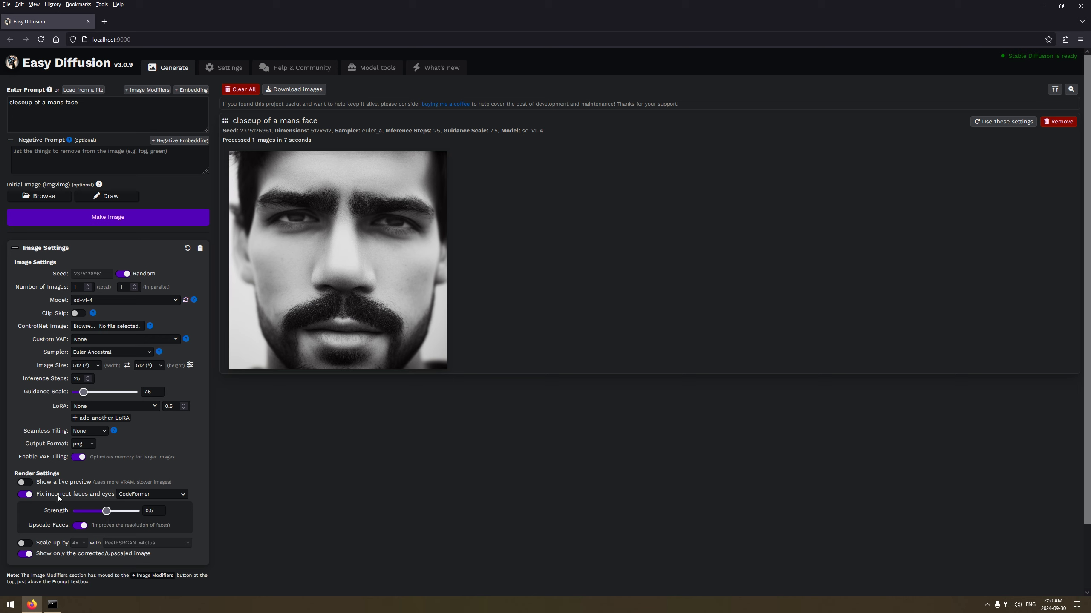
# Set the face correction model back to GFPGANv1.4 and turn off the correction of faces and eyes.
pyautogui.click(184, 497)
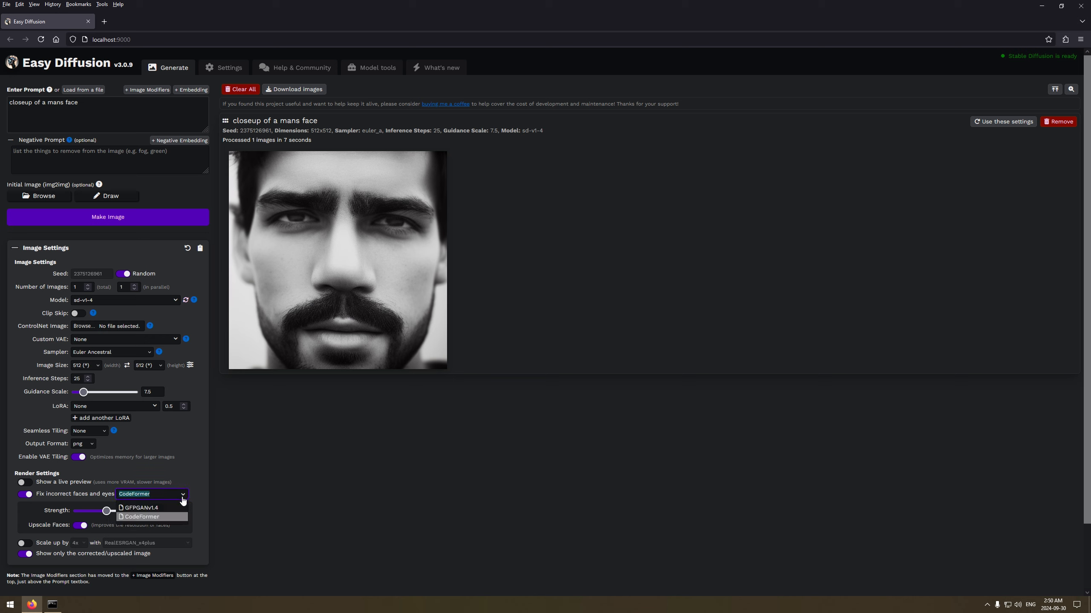
pyautogui.click(175, 507)
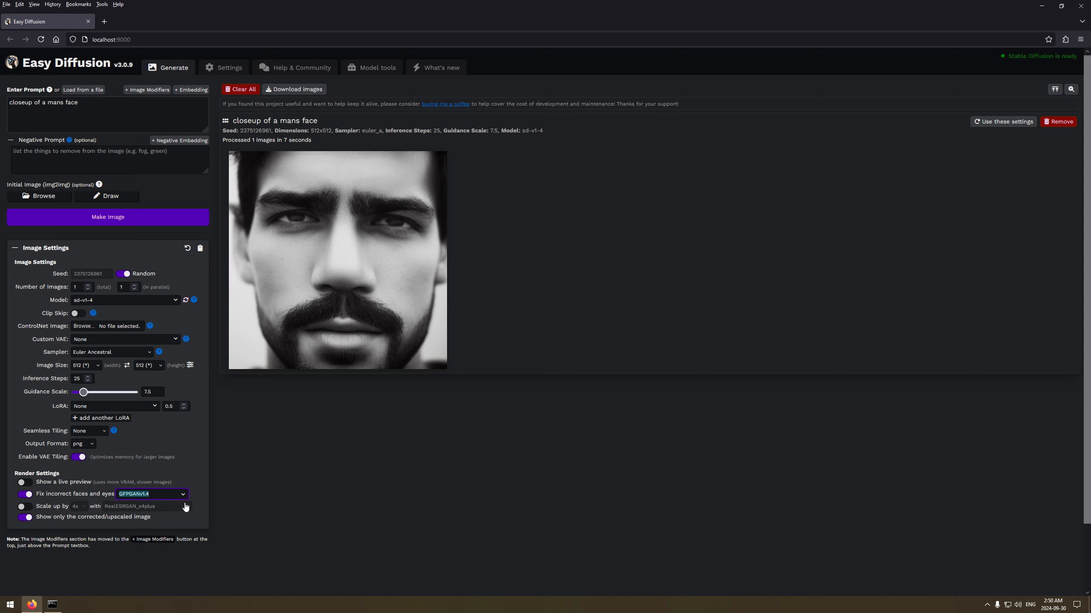
pyautogui.click(191, 491)
pyautogui.moveTo(438, 304)
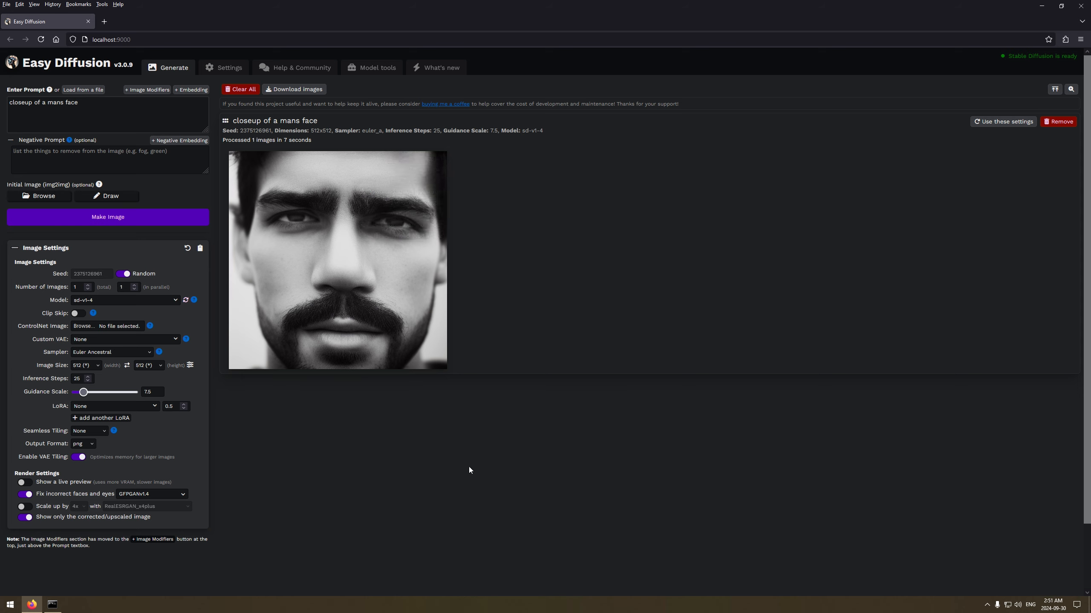
pyautogui.moveTo(426, 216)
pyautogui.moveTo(238, 168)
pyautogui.moveTo(301, 227)
pyautogui.click(24, 497)
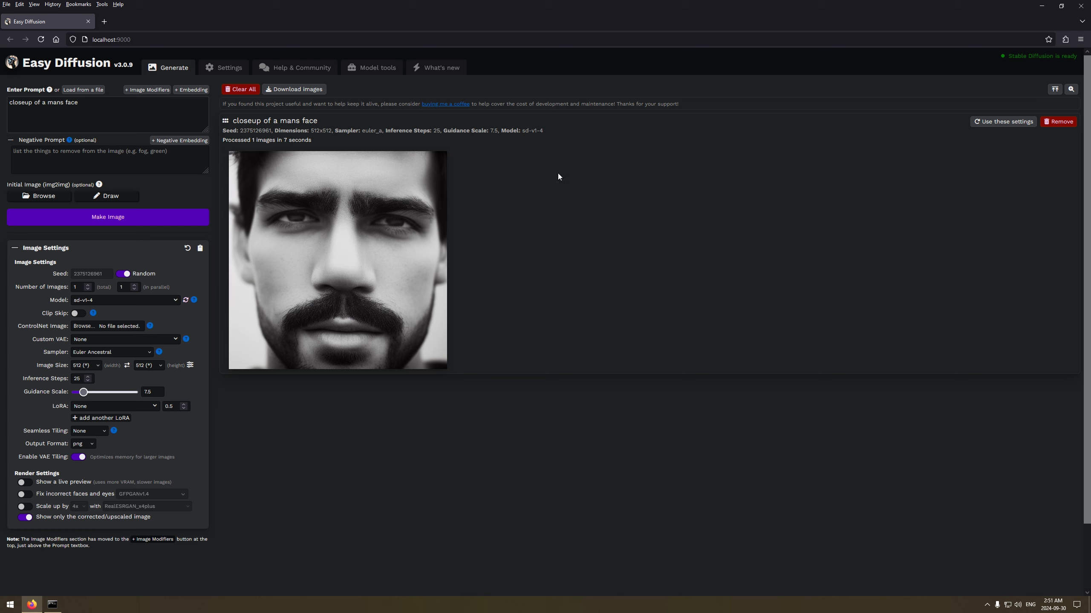
# Re-enable face correction briefly to view its available models, keep GFPGANv1.4 and switch the correction off again.
pyautogui.click(30, 495)
pyautogui.click(165, 494)
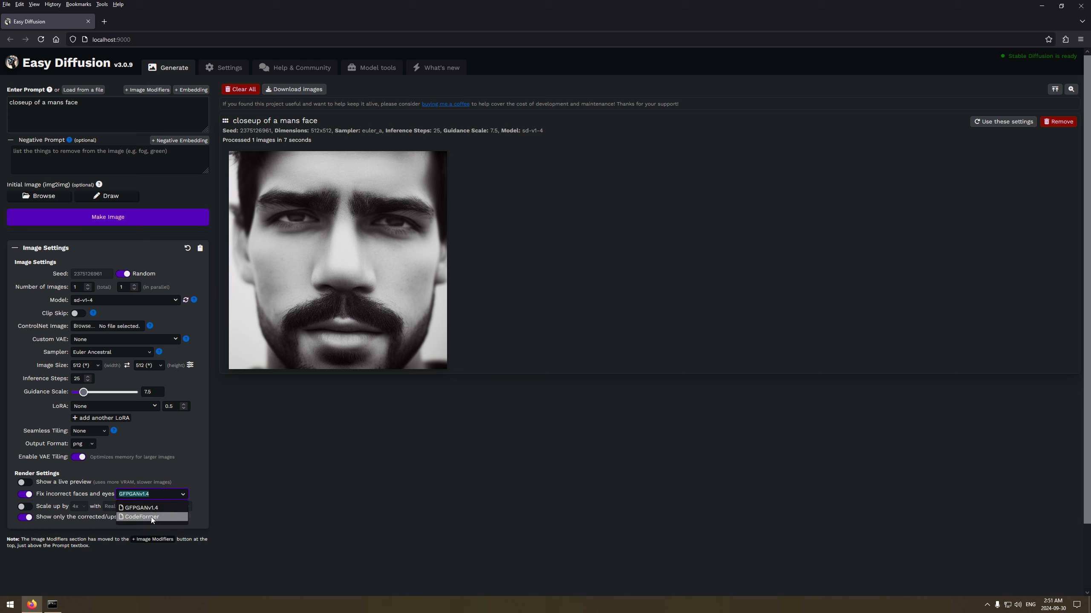
pyautogui.click(215, 489)
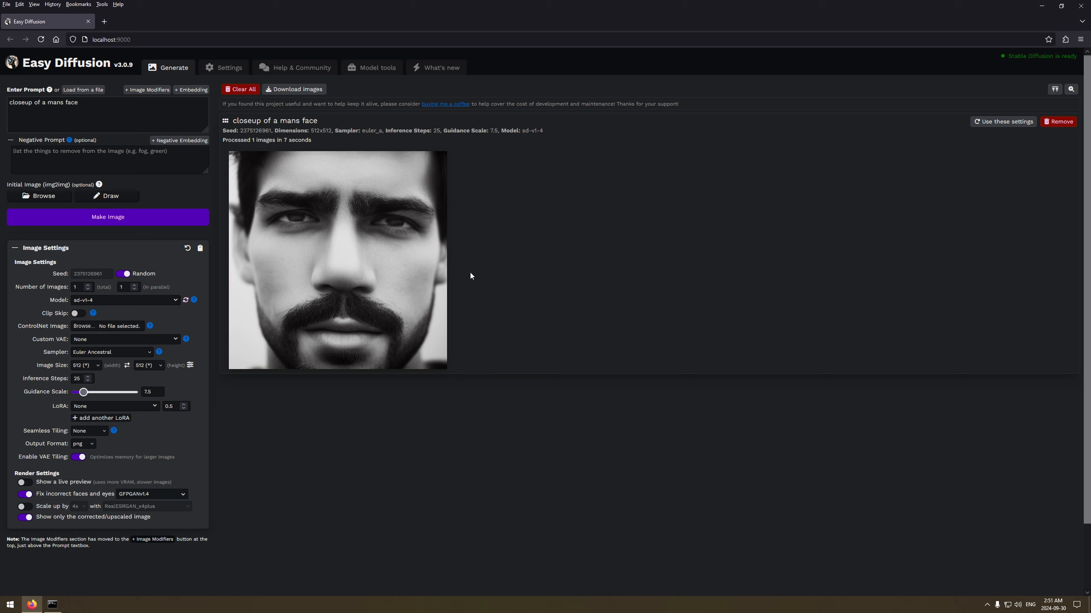
pyautogui.click(23, 496)
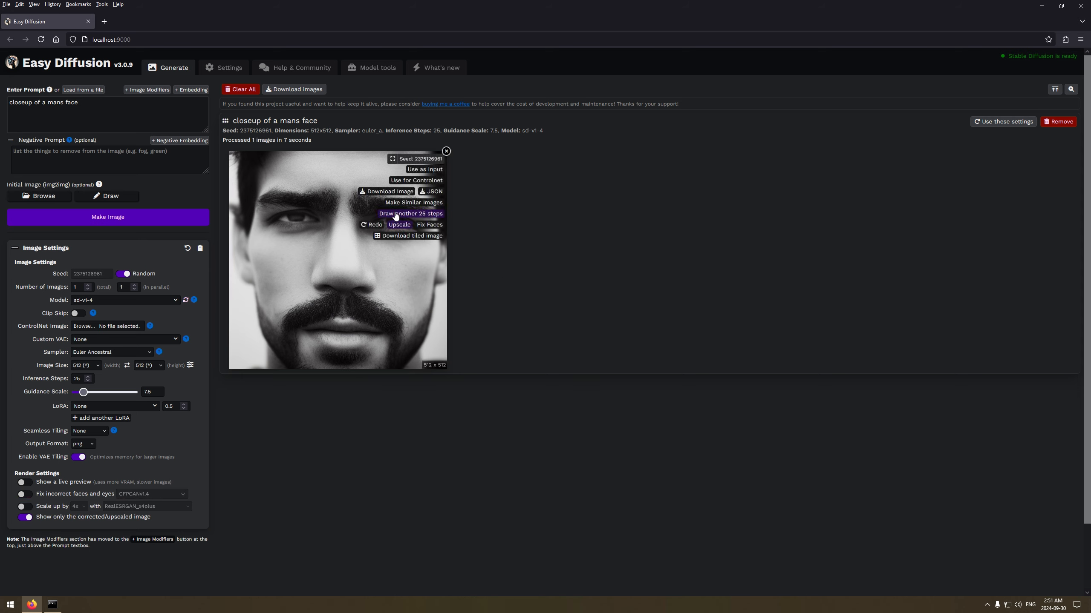
# Remove the generated portrait from the results and view the Custom VAE choices, keeping None.
pyautogui.click(1068, 124)
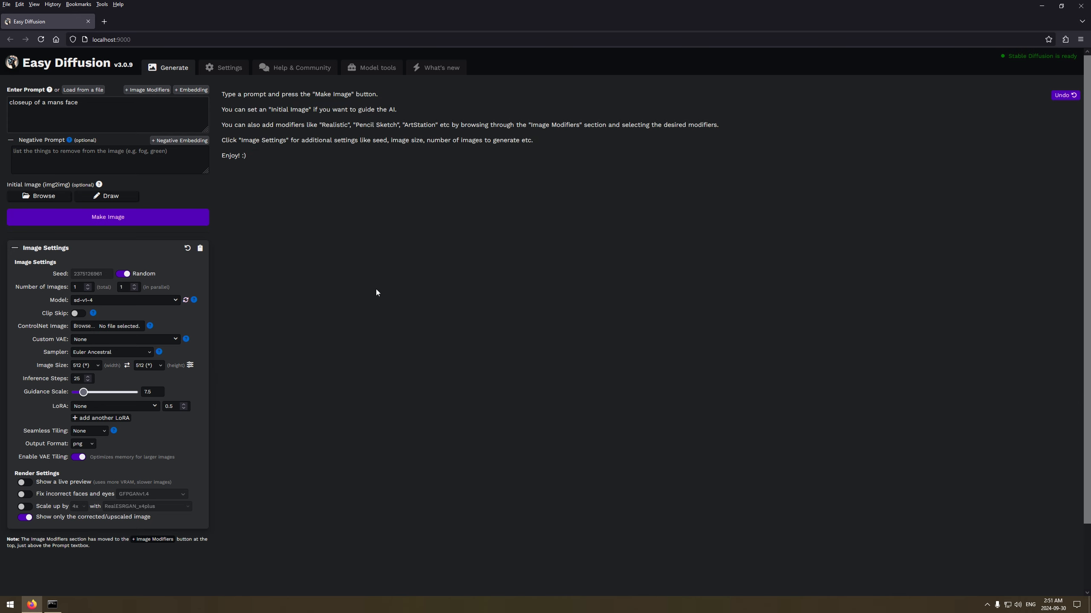
pyautogui.click(170, 341)
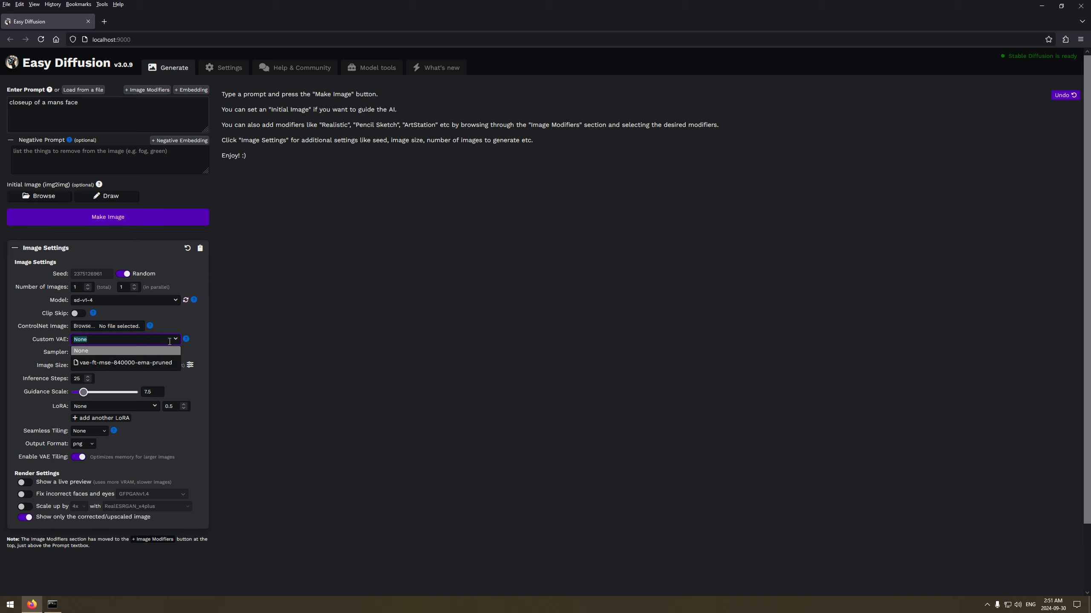
pyautogui.click(209, 317)
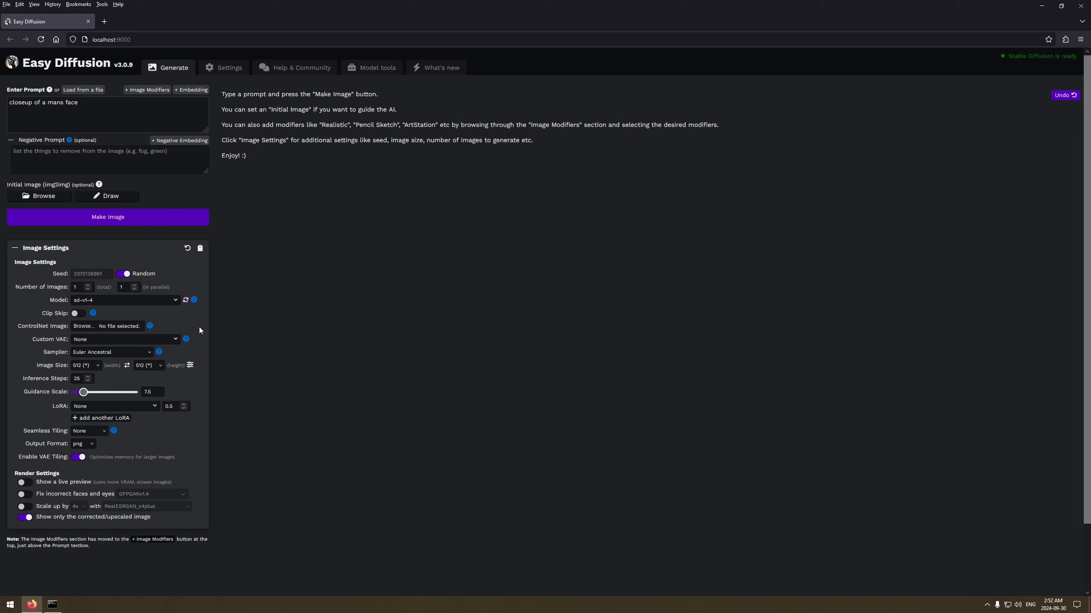
# Try a custom image width of 9999 and return the image size to the common 512×512 preset.
pyautogui.click(192, 368)
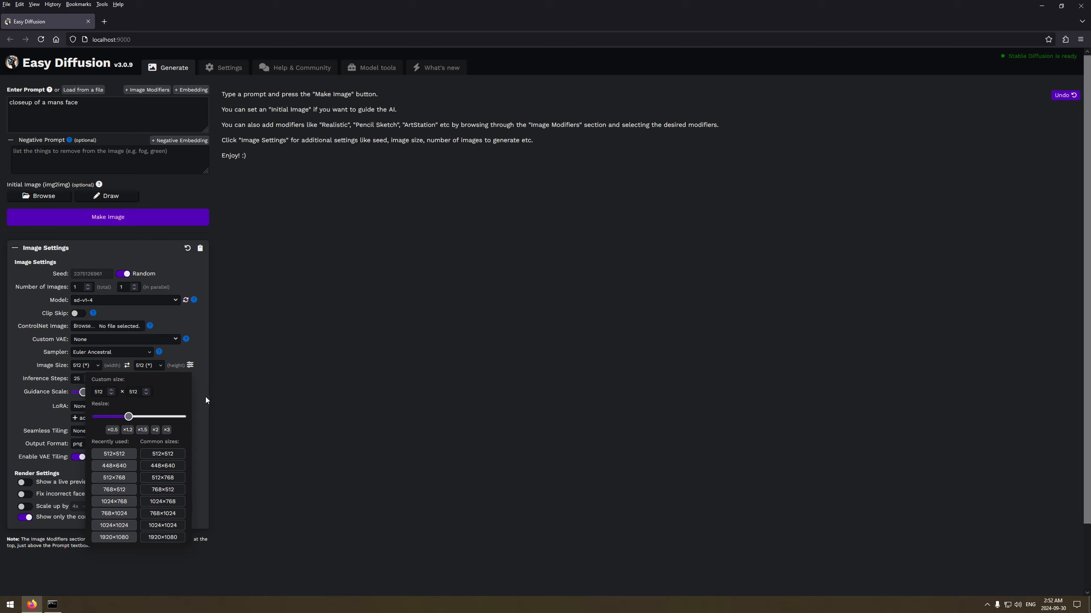
pyautogui.doubleClick(99, 391)
pyautogui.write('9999')
pyautogui.click(202, 392)
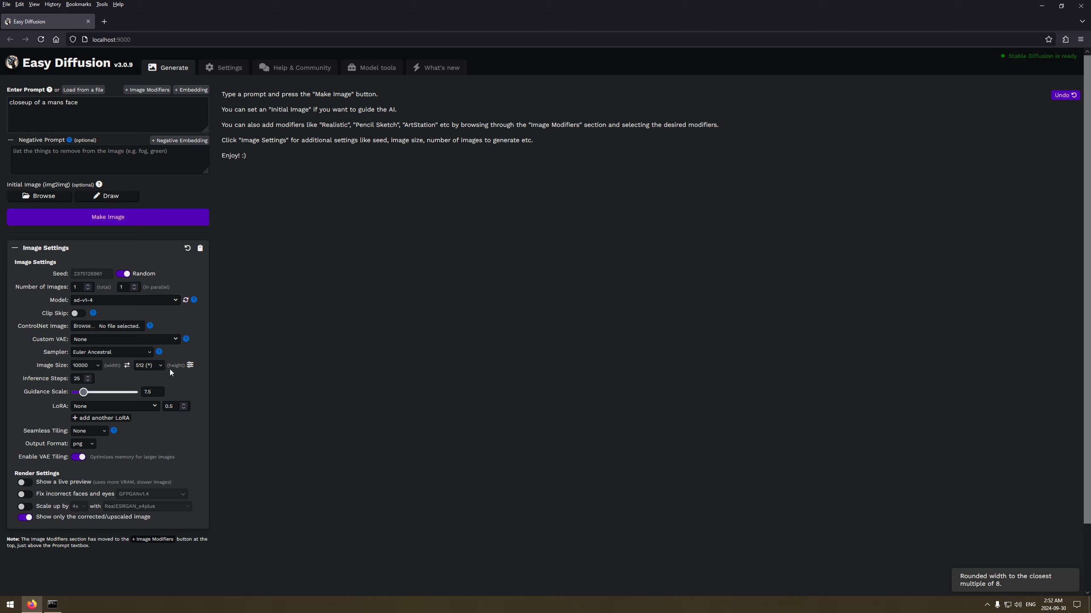
pyautogui.click(190, 365)
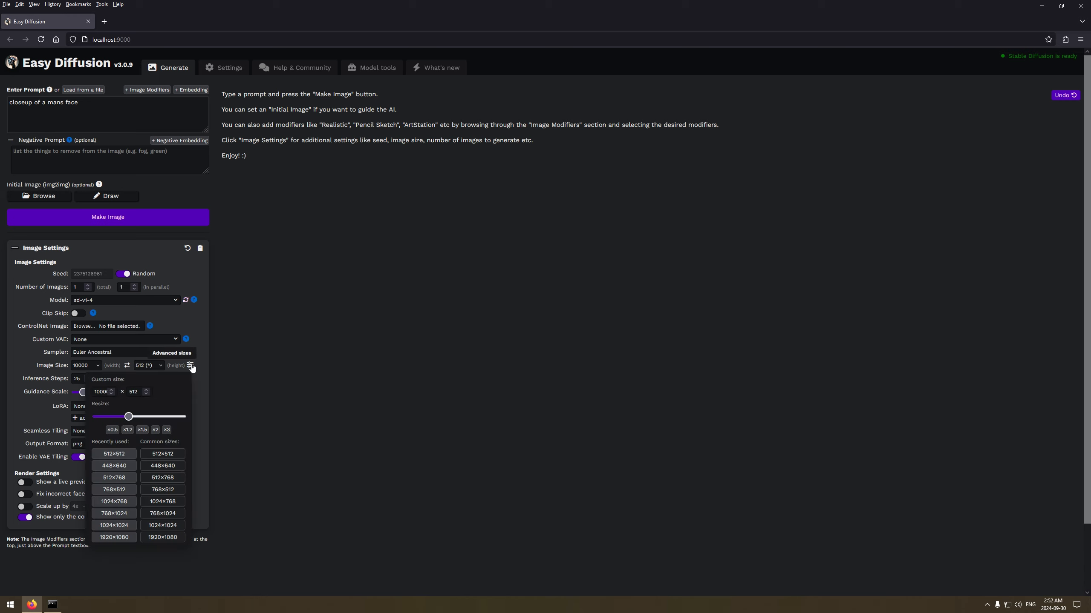
pyautogui.click(162, 456)
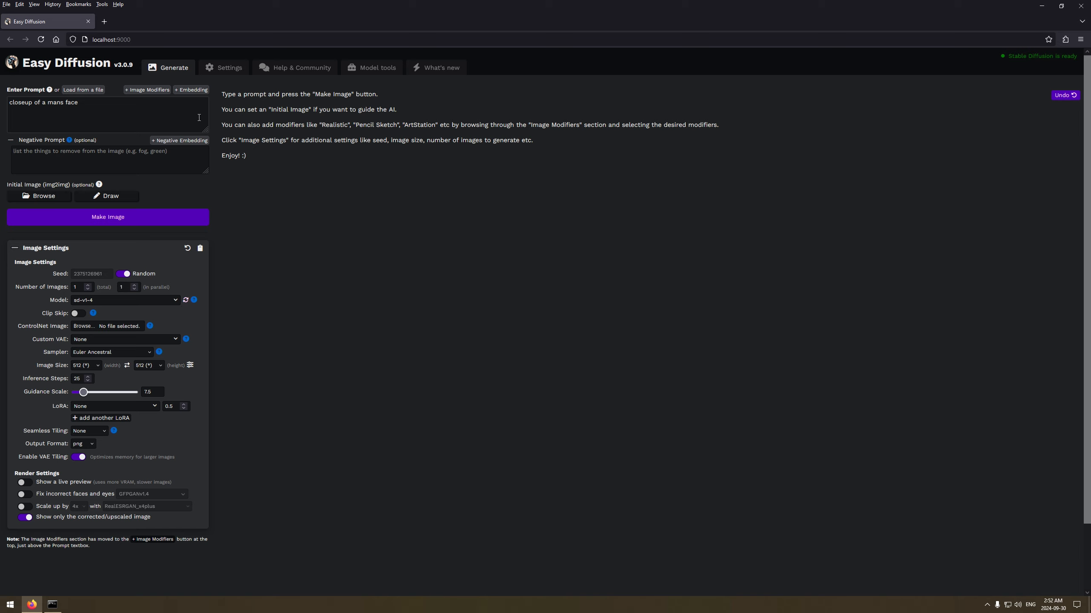
# View the Help & Community topics and return to the image generation page.
pyautogui.click(305, 70)
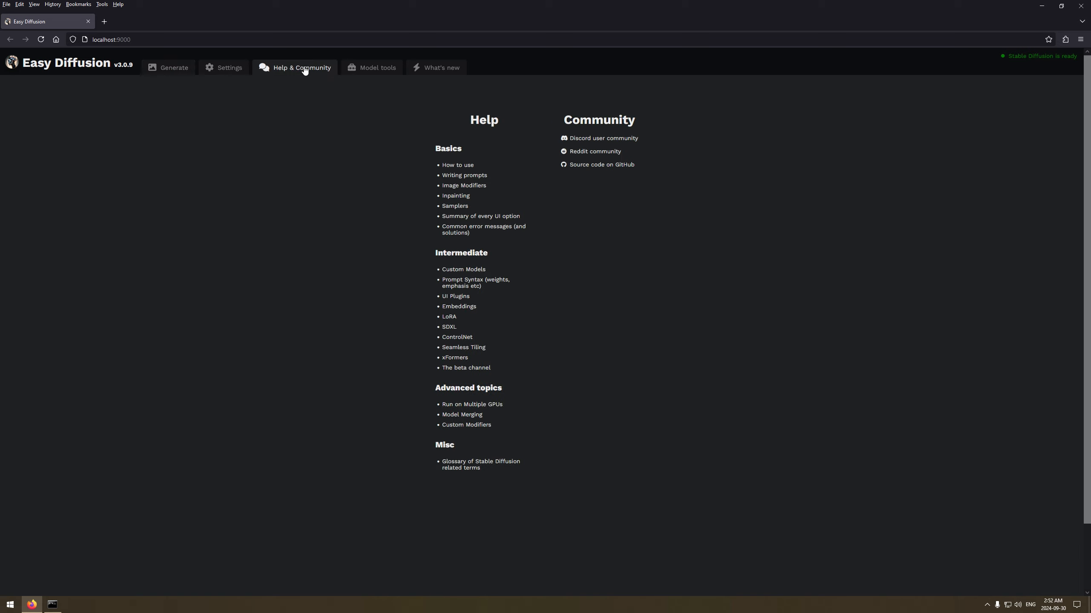
pyautogui.click(173, 69)
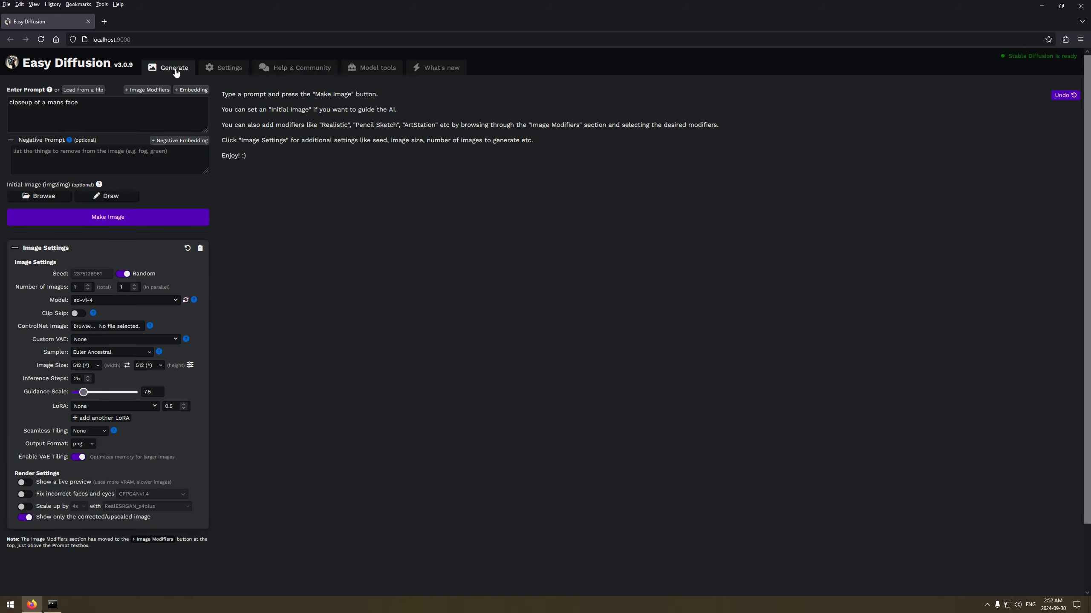
# Minimize the browser and console windows and open Easy.txt from the Setup folder on the desktop.
pyautogui.click(1042, 6)
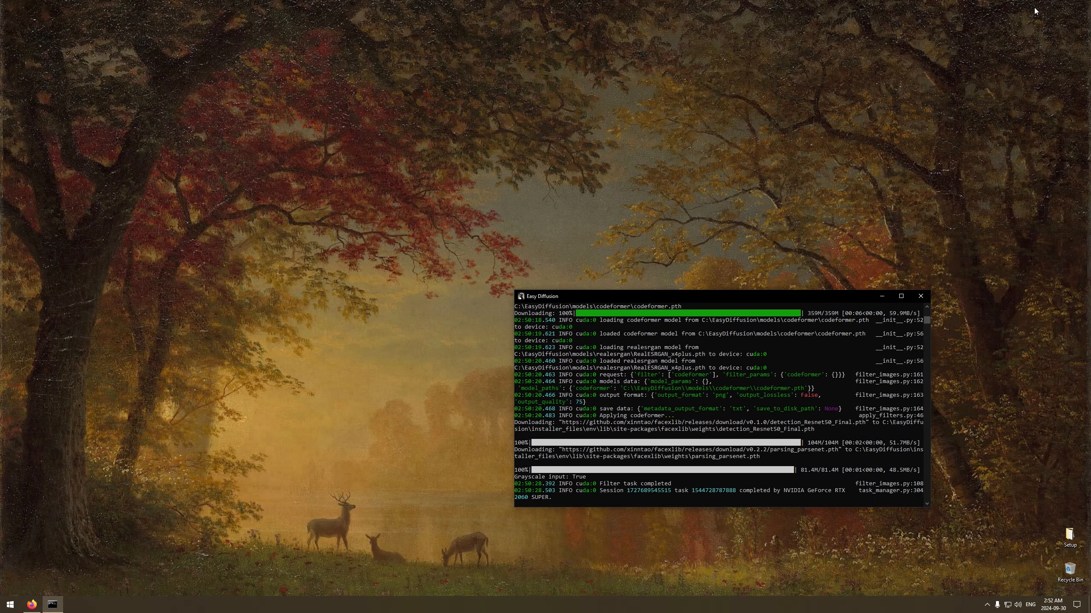
pyautogui.click(882, 296)
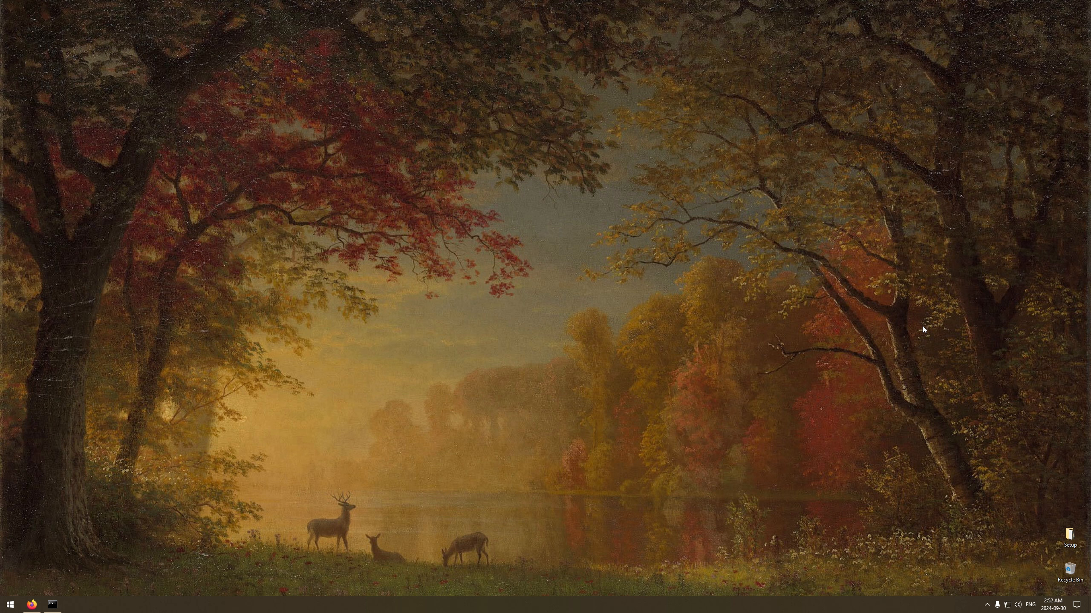
pyautogui.doubleClick(1070, 537)
pyautogui.doubleClick(468, 144)
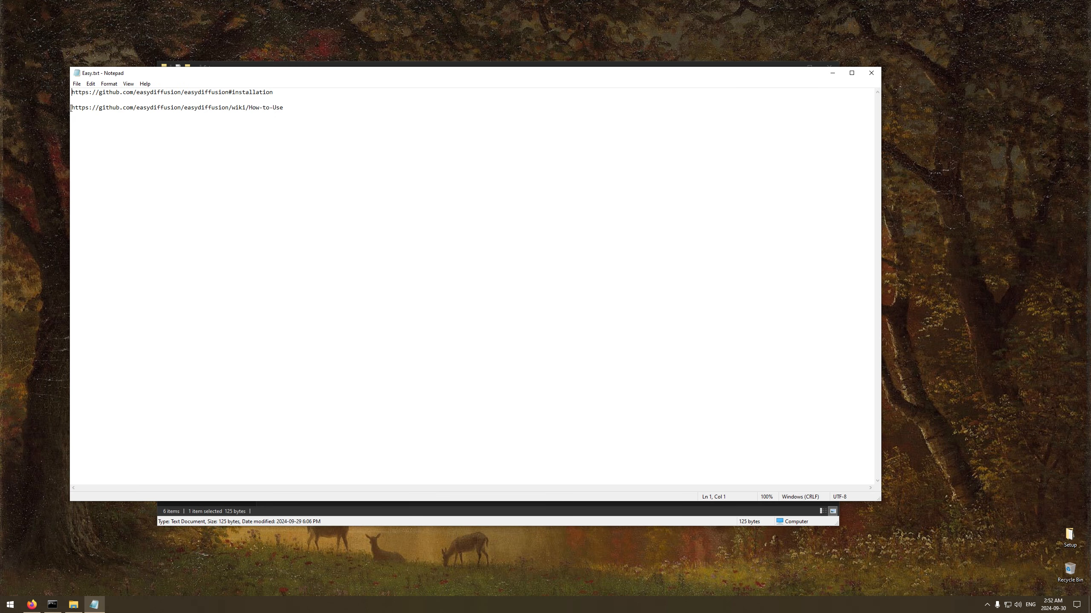
# Copy the How-to-Use wiki address from Easy.txt and close the text file and its folder.
pyautogui.moveTo(71, 108); pyautogui.dragTo(288, 108)
pyautogui.rightClick(289, 108)
pyautogui.click(309, 138)
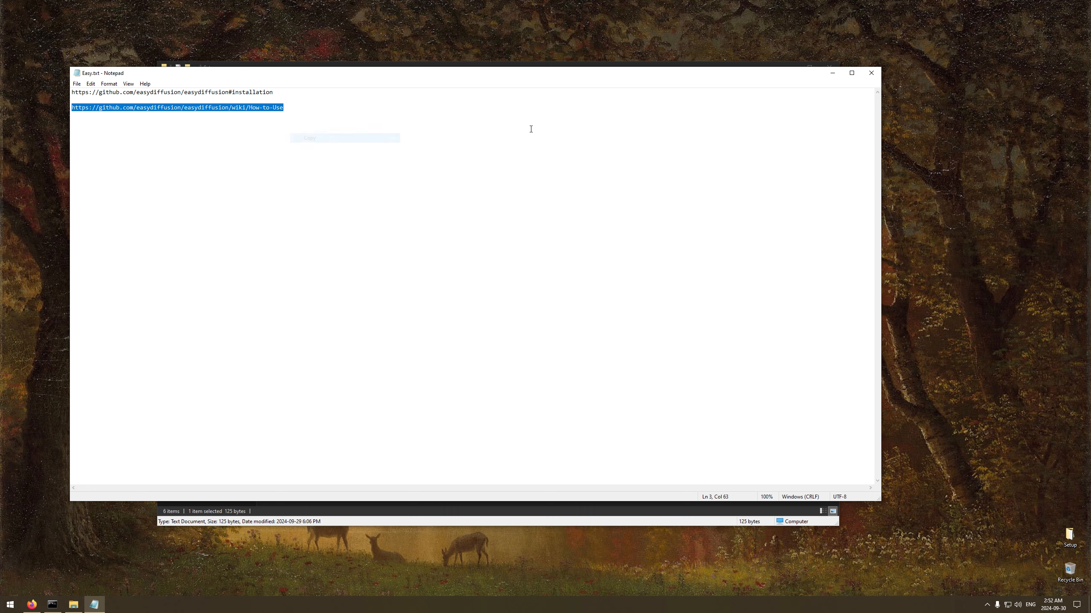
pyautogui.click(871, 72)
pyautogui.click(829, 67)
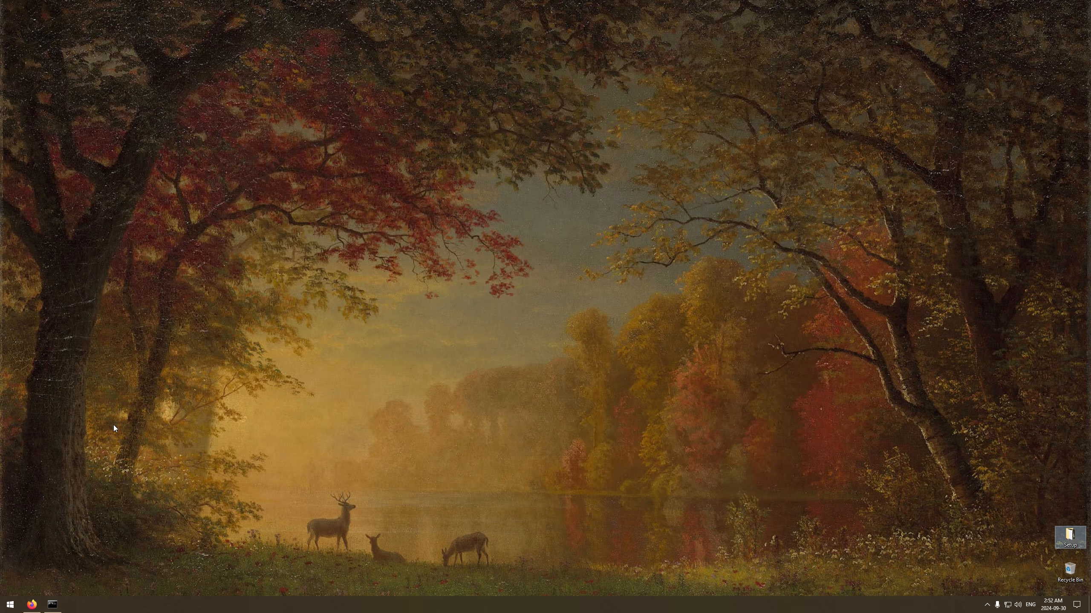
pyautogui.rightClick(32, 605)
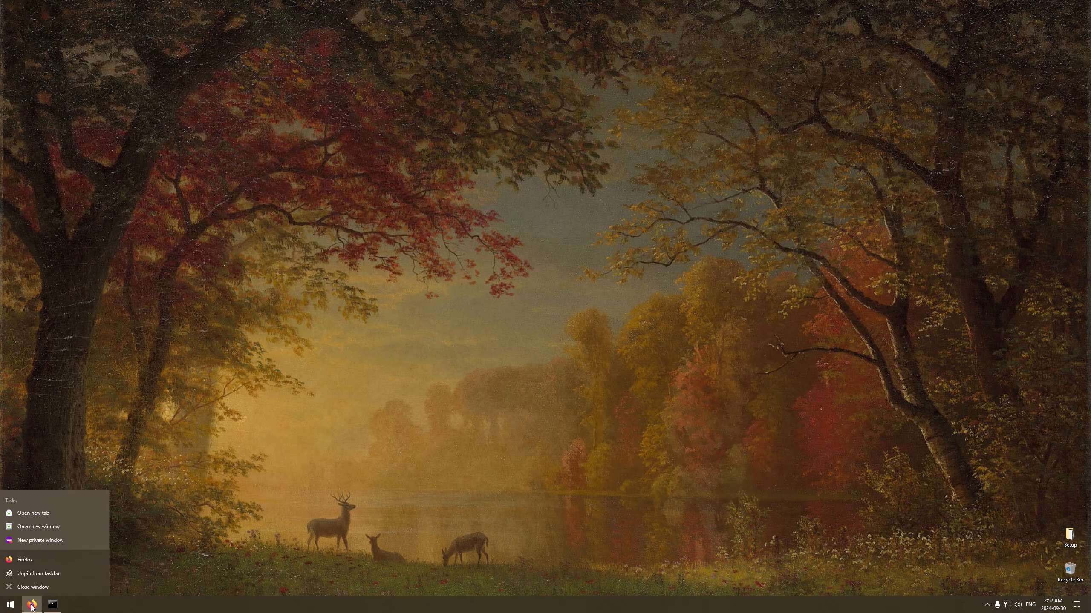
pyautogui.click(34, 527)
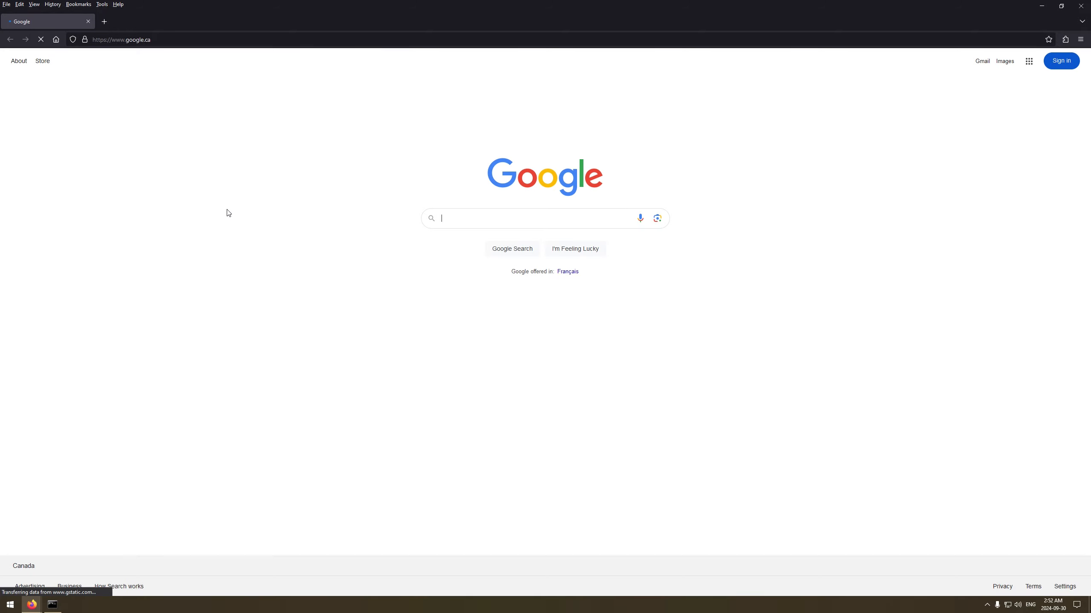
pyautogui.rightClick(239, 40)
pyautogui.click(272, 130)
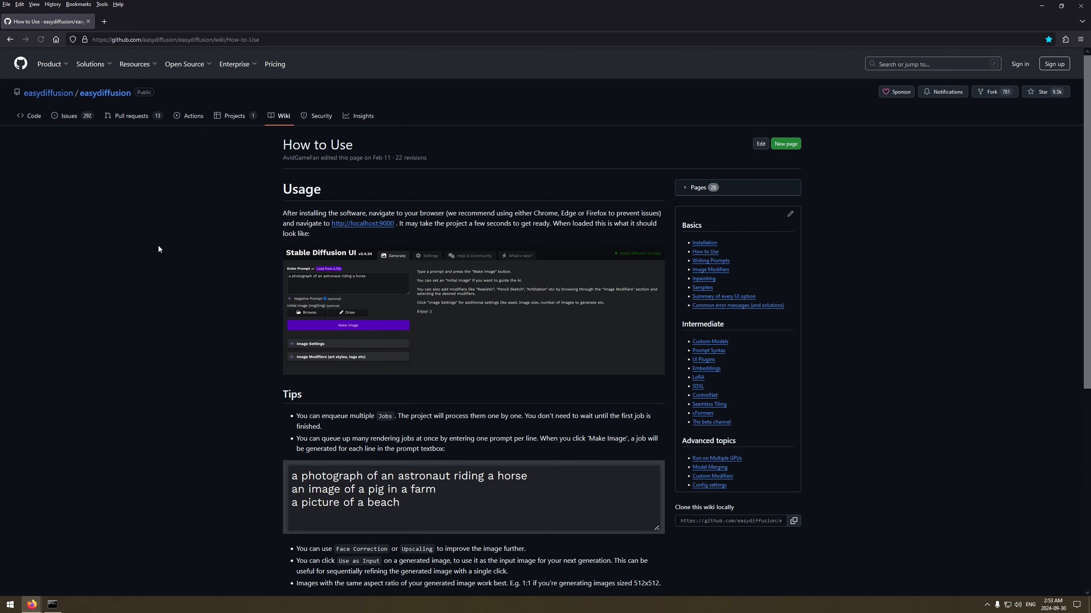
# Find the base SDXL model in the wiki's Image Modifiers section and open its sd_xl_base_1.0.safetensors link.
pyautogui.scroll(-2, 164, 263)
pyautogui.scroll(-3, 165, 268)
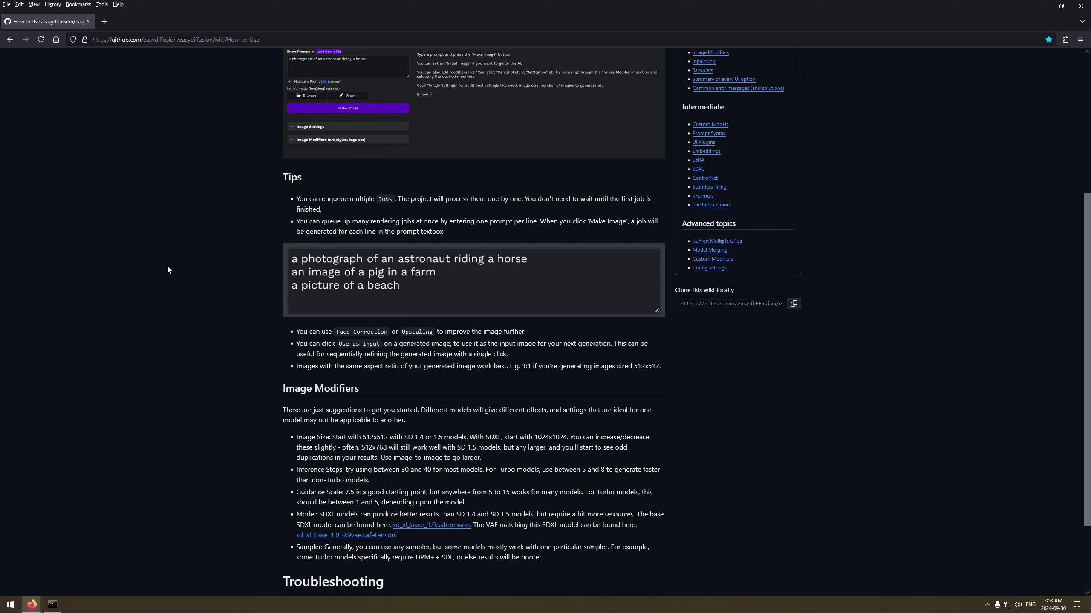
pyautogui.scroll(-2, 171, 271)
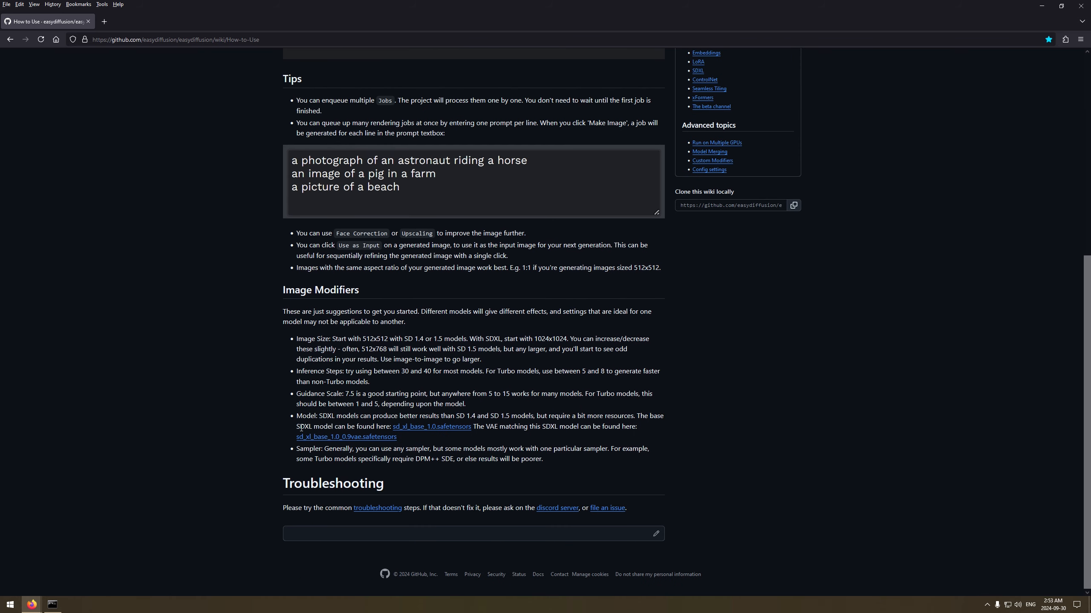
pyautogui.moveTo(297, 426); pyautogui.dragTo(389, 424)
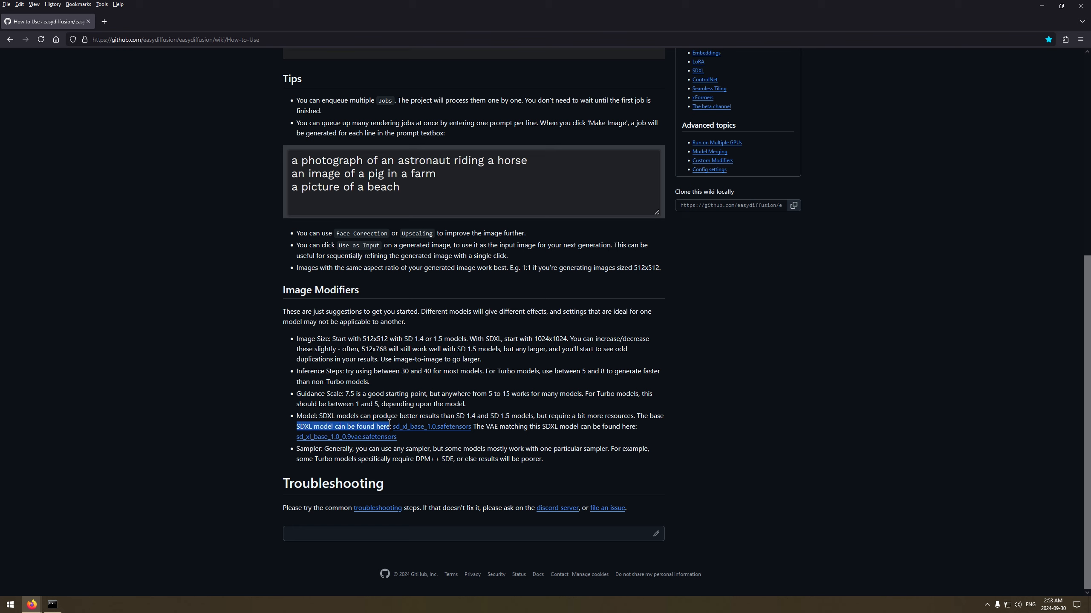
pyautogui.click(442, 428)
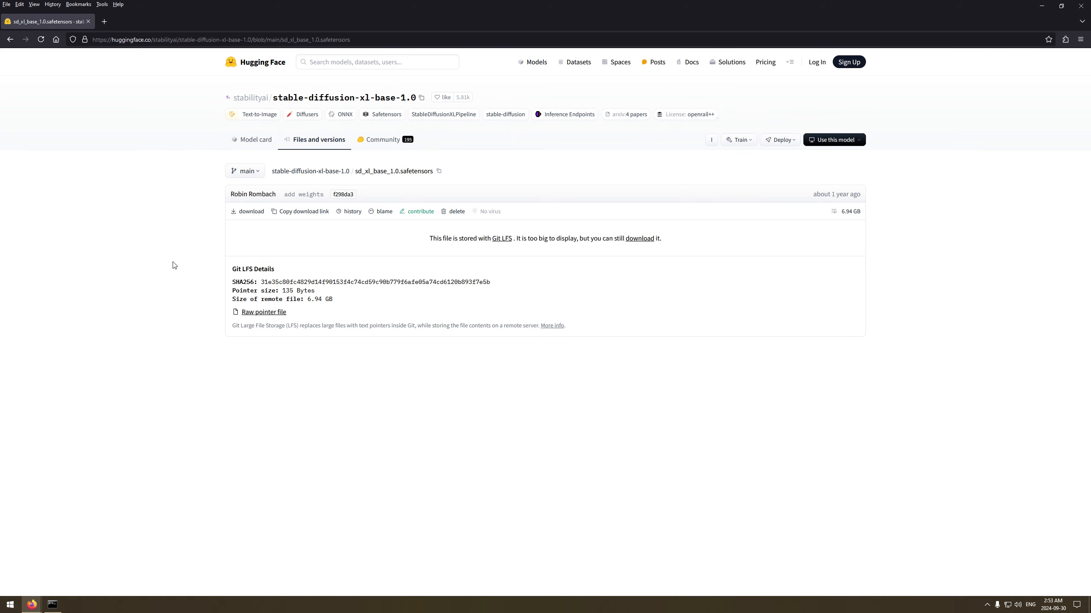
# Download sd_xl_base_1.0.safetensors from Hugging Face and save it to the Desktop.
pyautogui.click(250, 212)
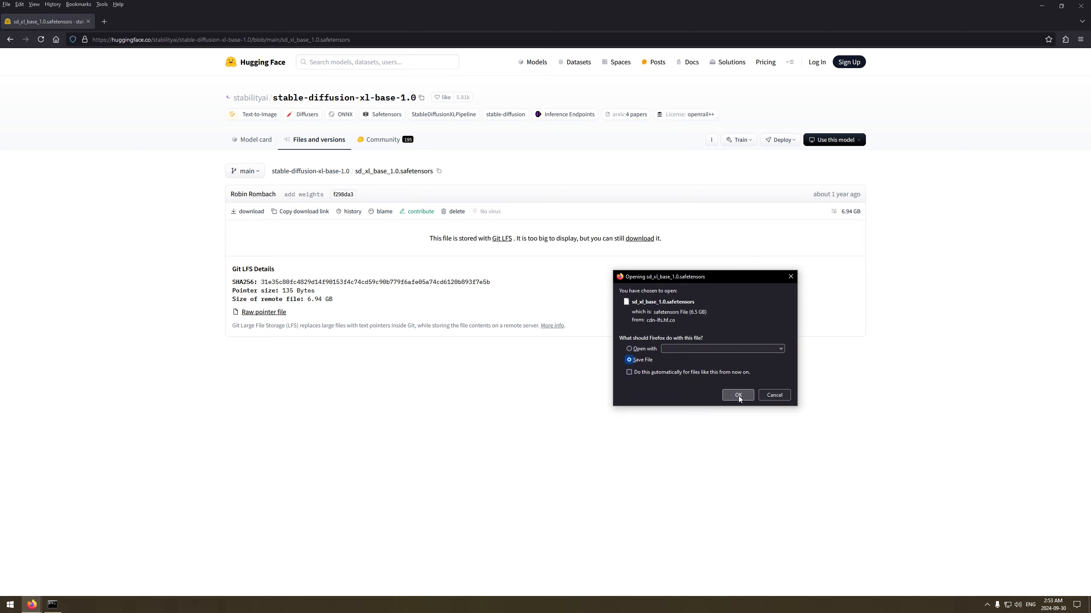
pyautogui.click(738, 396)
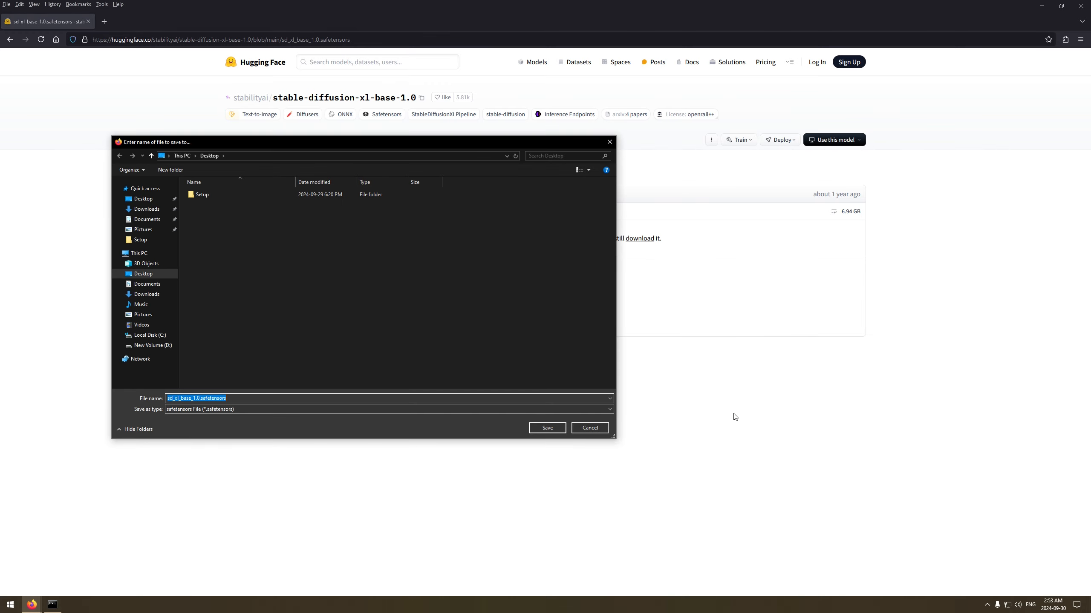
pyautogui.click(549, 428)
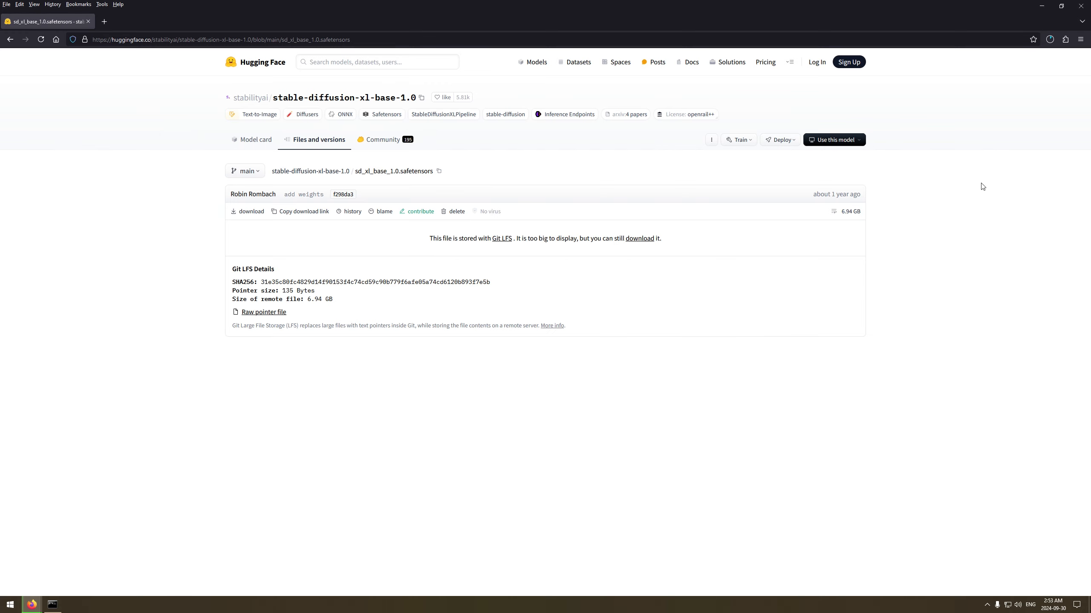
# Check the model's download progress and switch back to the Easy Diffusion browser window.
pyautogui.click(1049, 42)
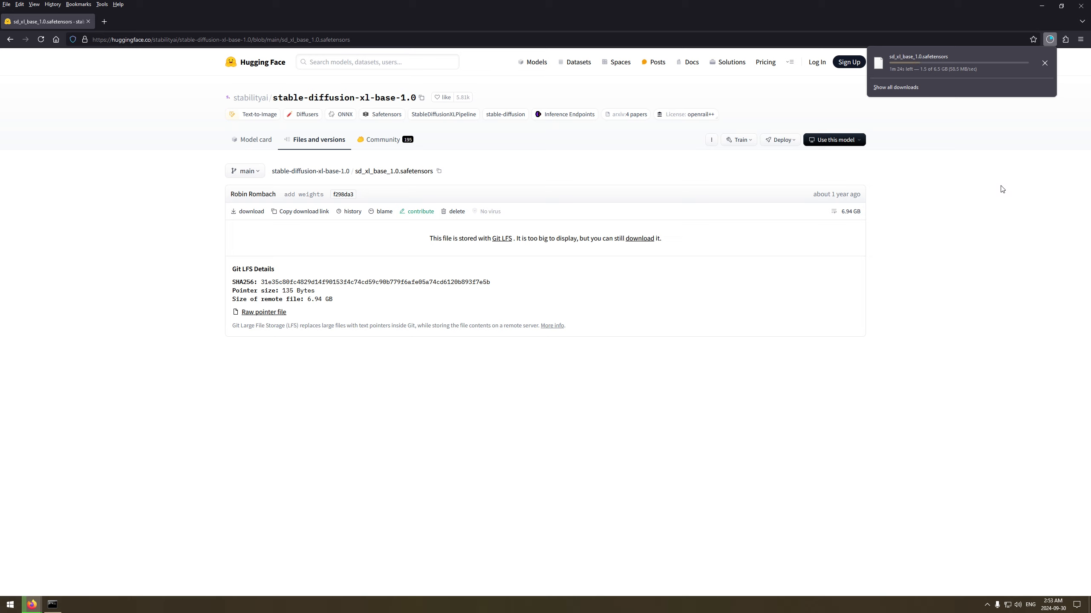
pyautogui.click(32, 605)
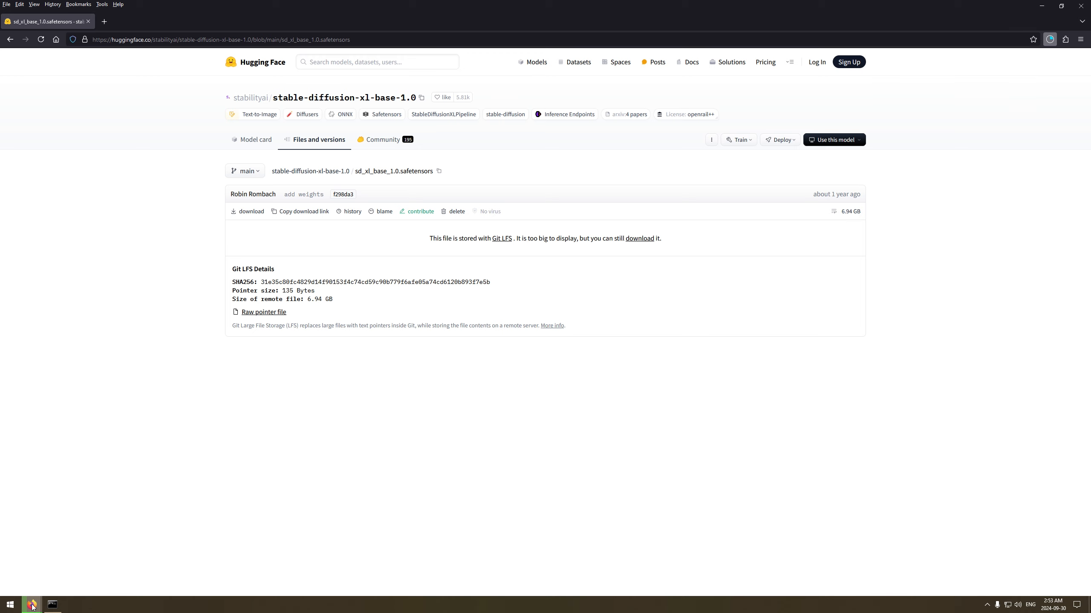
pyautogui.click(36, 565)
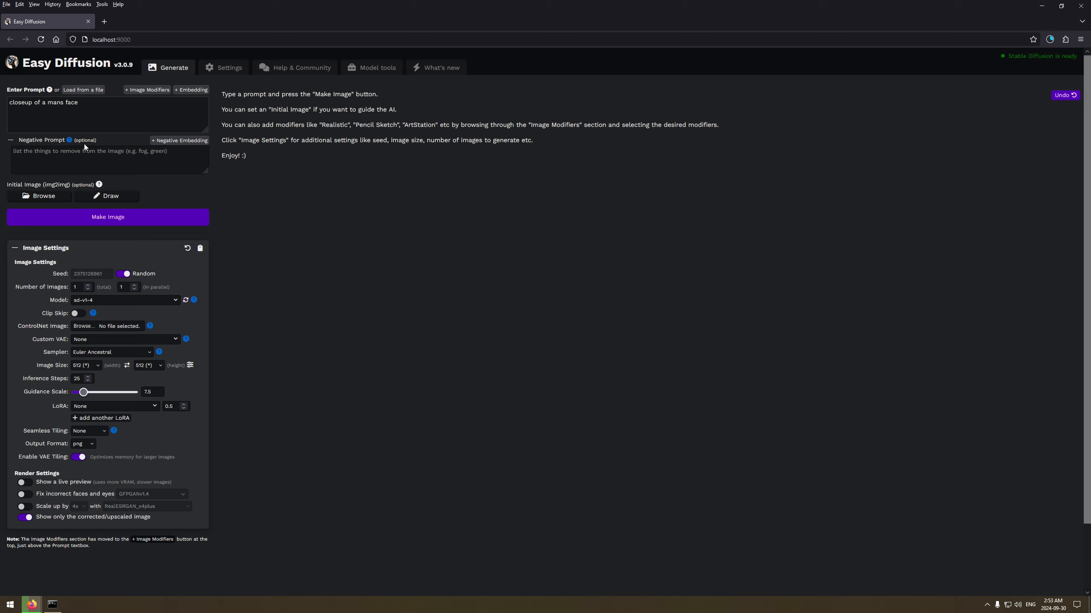
# Try the 448×640 image size with the existing prompt and restore the 512×512 size.
pyautogui.click(191, 365)
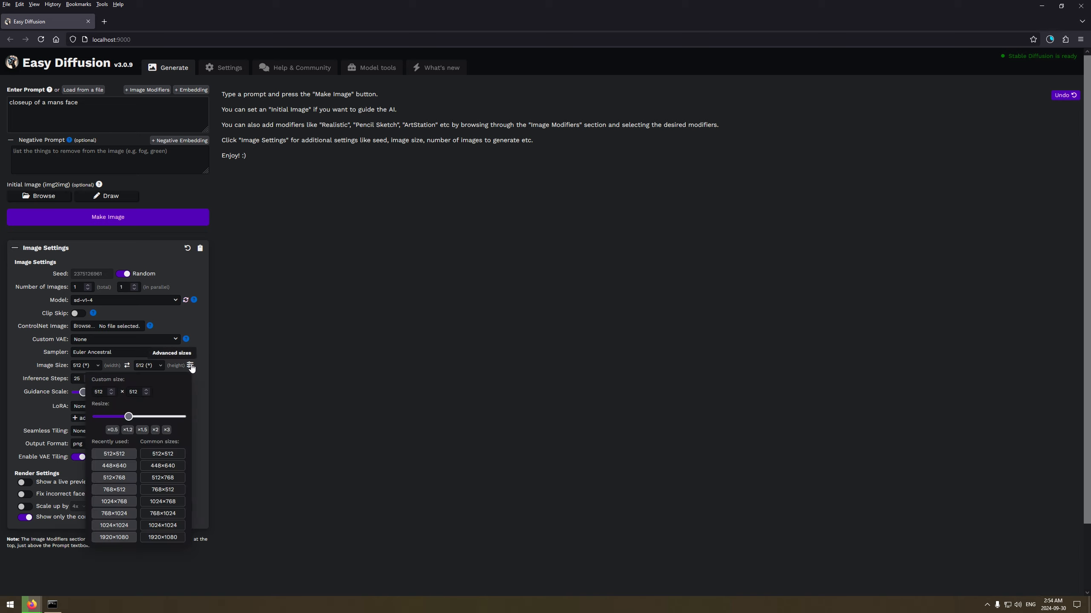
pyautogui.click(179, 466)
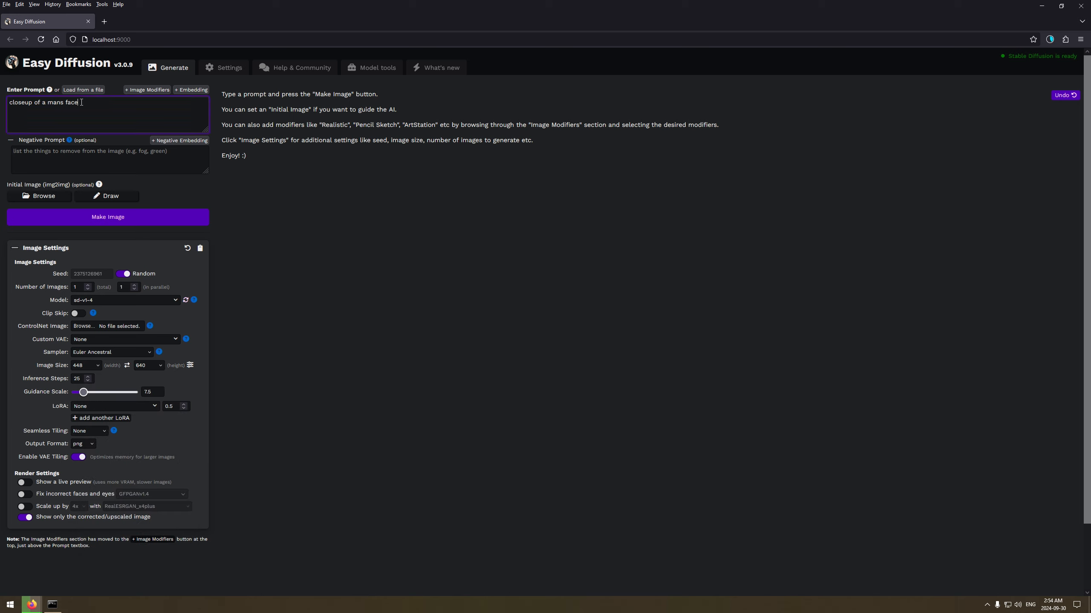
pyautogui.moveTo(81, 102); pyautogui.dragTo(1, 103)
pyautogui.click(190, 365)
pyautogui.click(170, 458)
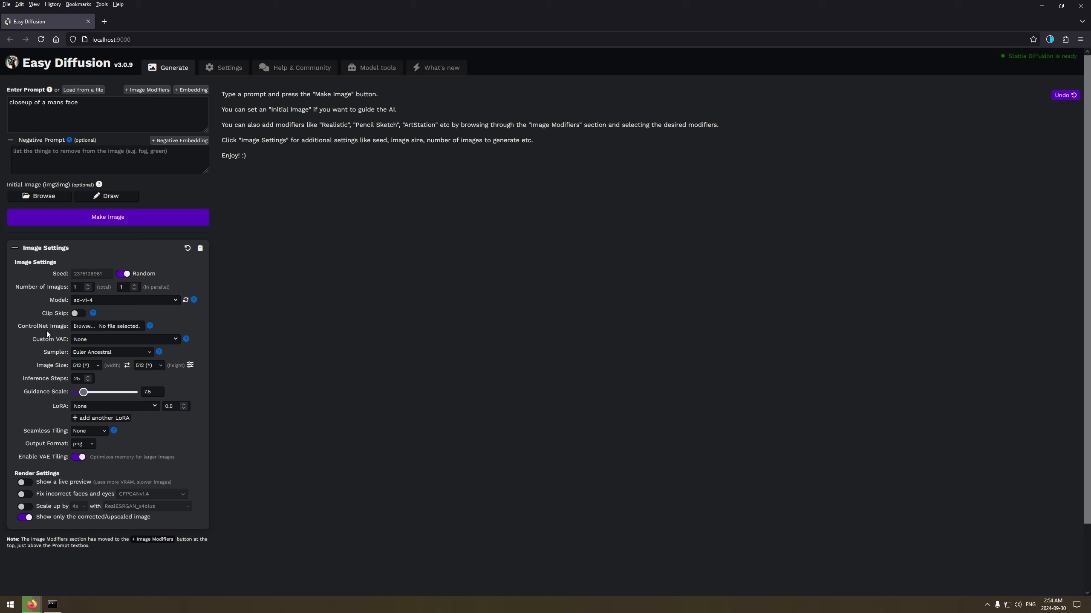
# Load 512x512.png from the desktop Setup folder as the ControlNet image, showing the folder's files as thumbnails.
pyautogui.click(86, 326)
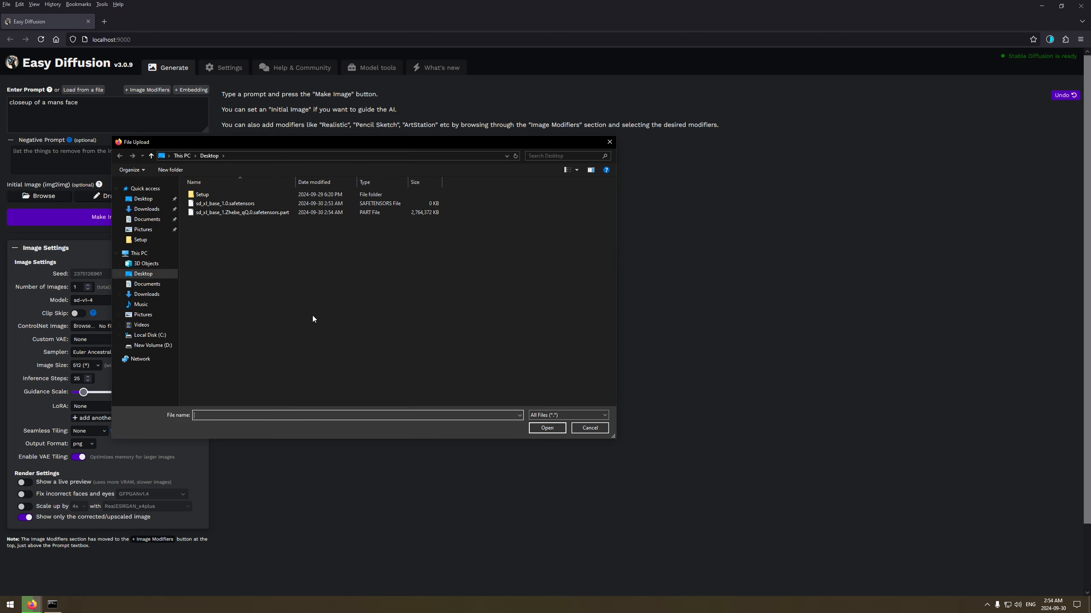
pyautogui.click(144, 199)
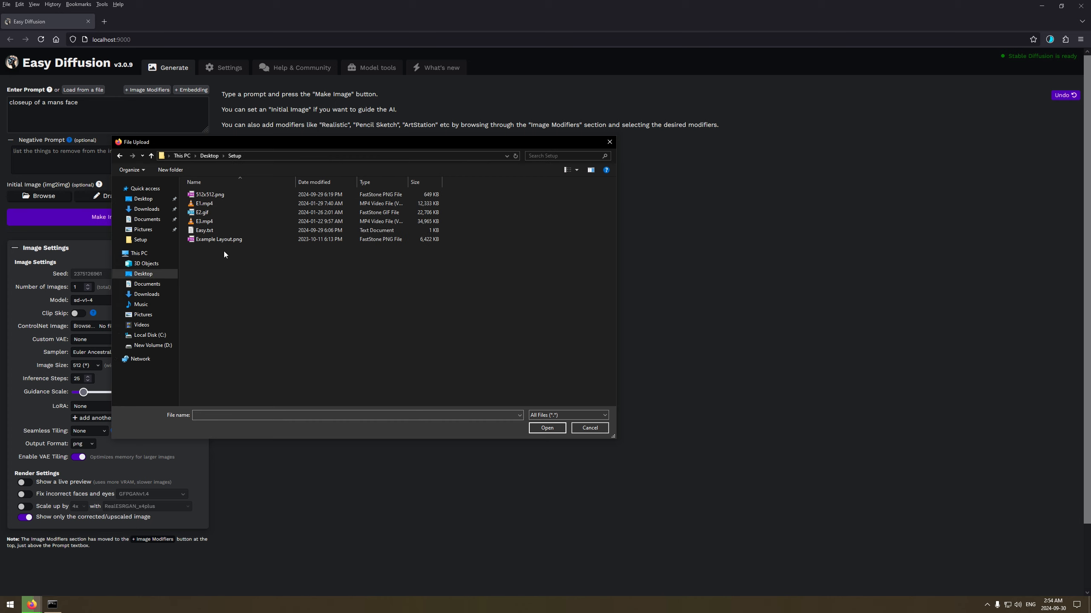
pyautogui.click(217, 194)
pyautogui.rightClick(253, 311)
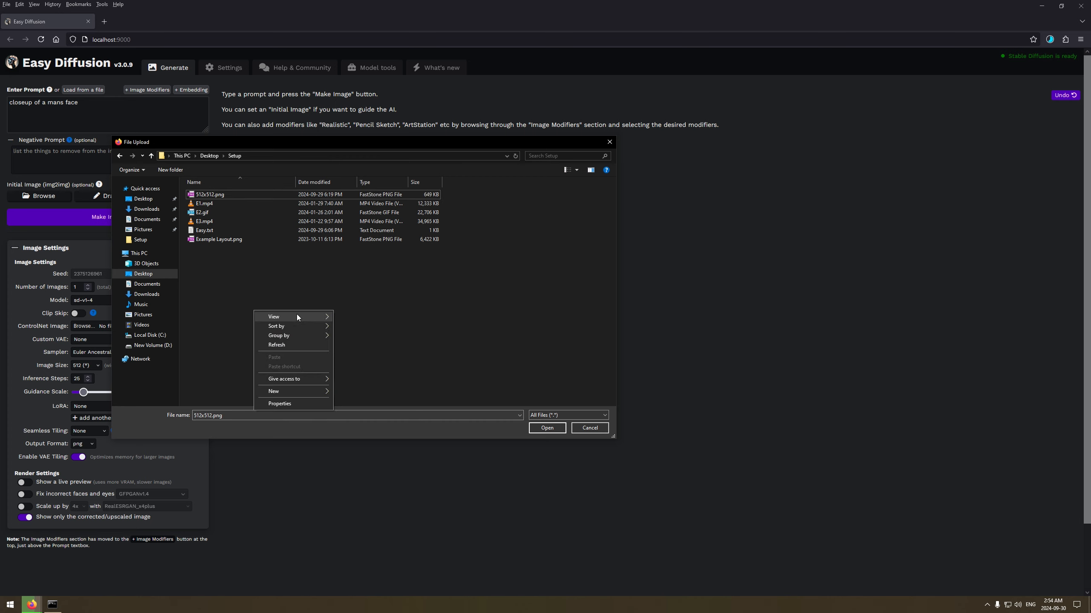
pyautogui.moveTo(298, 315)
pyautogui.click(360, 327)
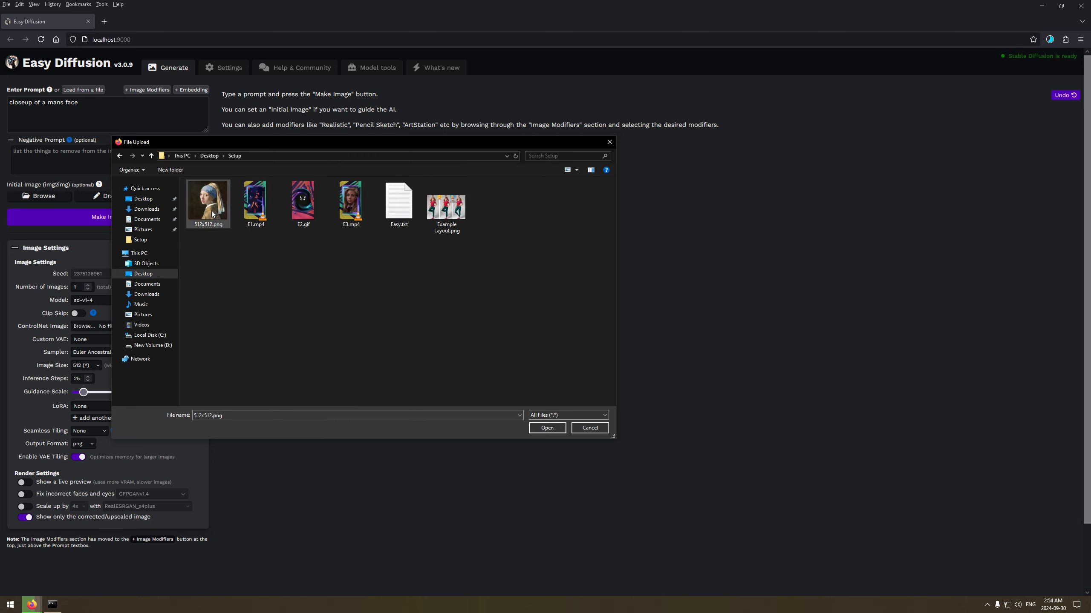
pyautogui.click(543, 428)
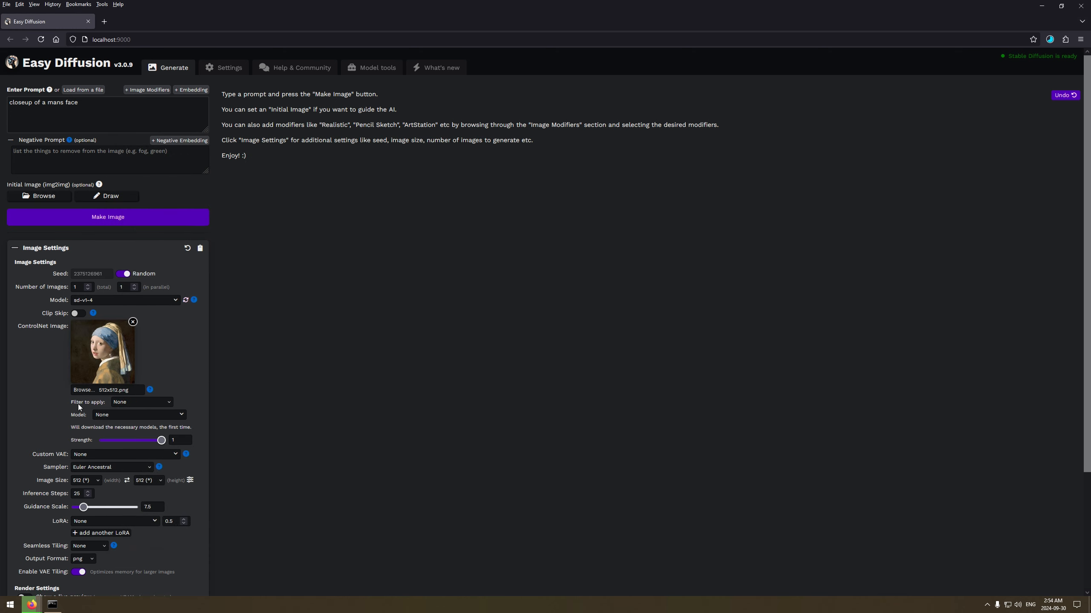
# Apply the OpenPose (*) filter to the ControlNet image.
pyautogui.click(159, 403)
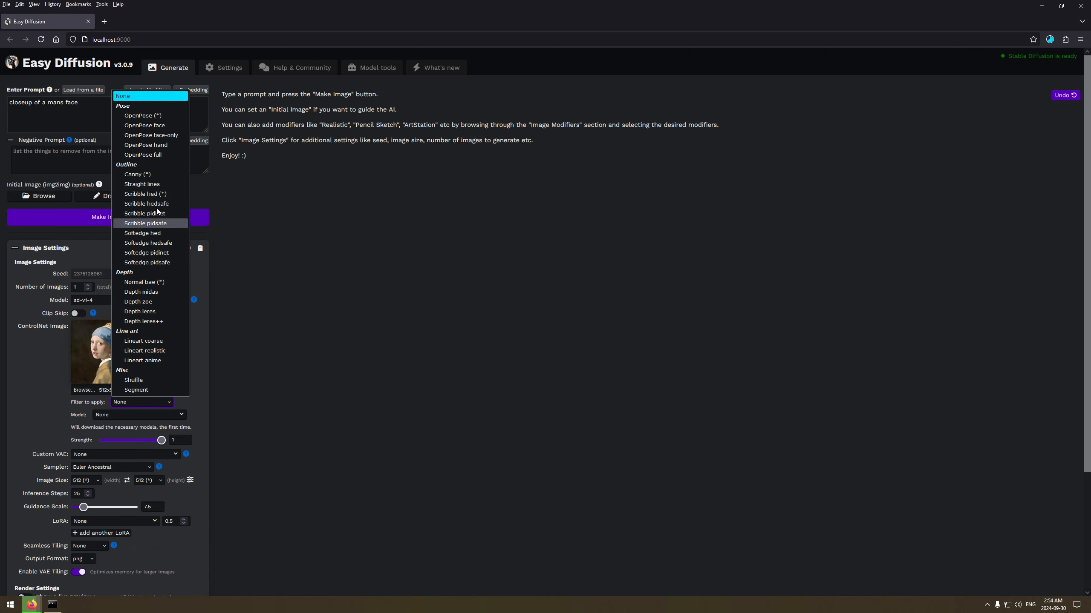
pyautogui.click(141, 115)
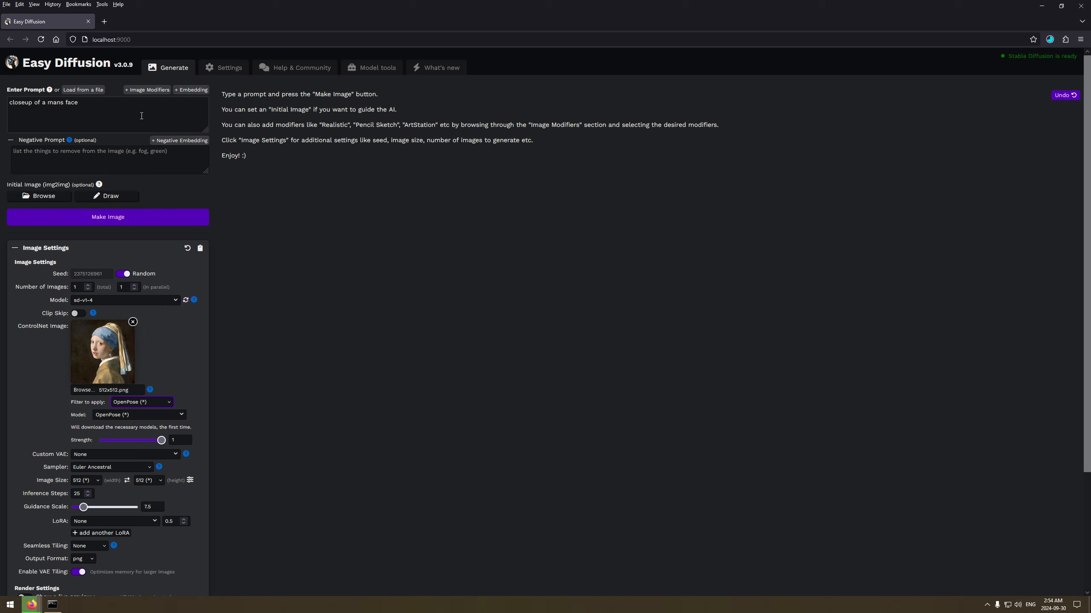
pyautogui.click(187, 360)
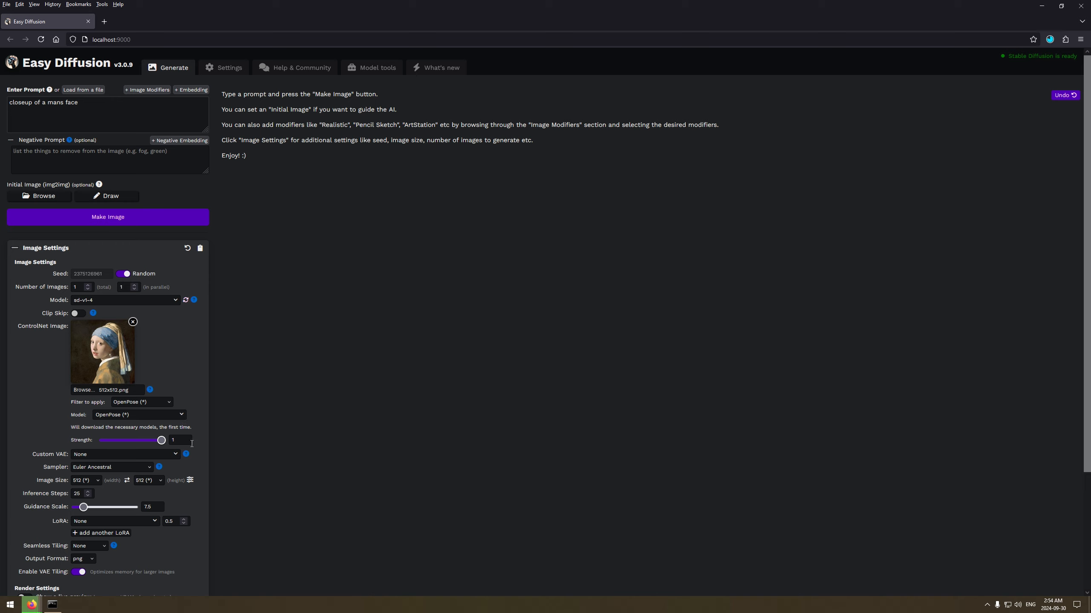
# Check the download status of the base SDXL model in the browser's download list.
pyautogui.scroll(-1, 248, 433)
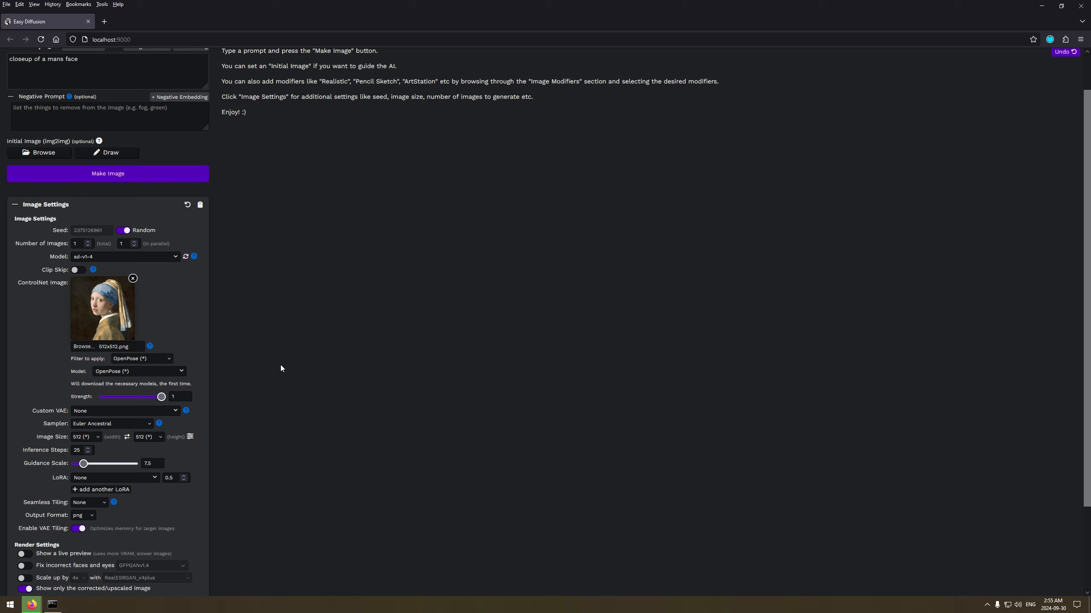
pyautogui.scroll(1, 280, 370)
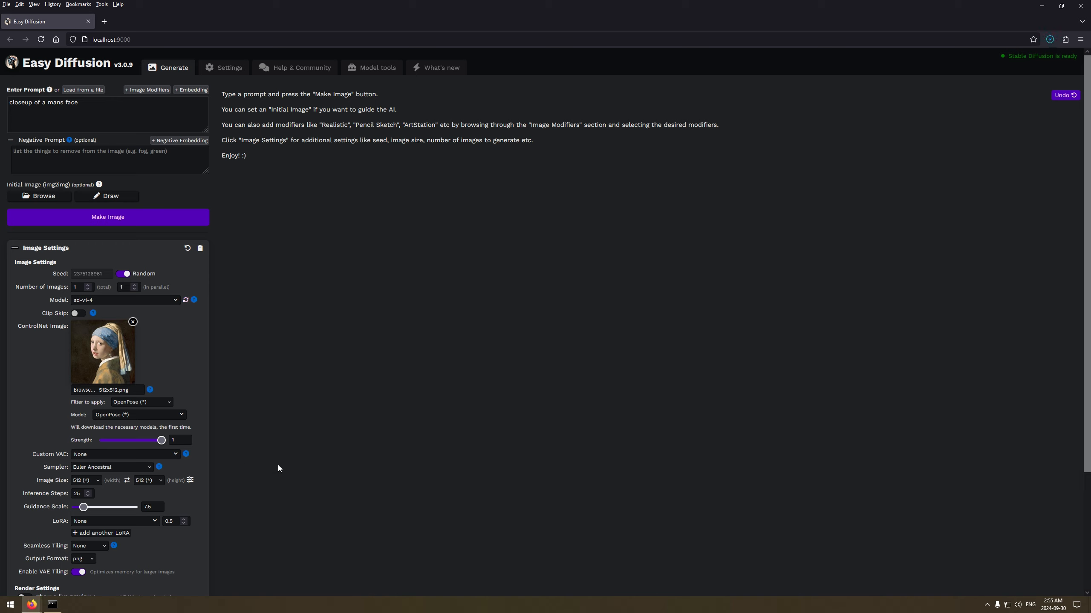
pyautogui.click(1049, 41)
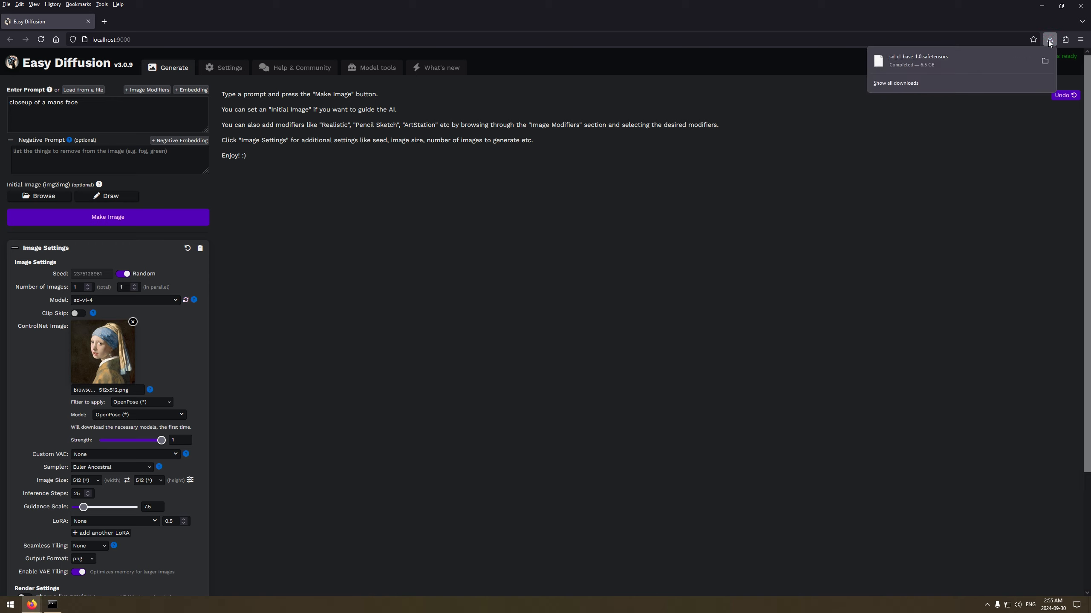
pyautogui.click(1049, 41)
# Switch to the Hugging Face window, go back to the How to Use wiki page and open the sd_xl_base_1.0_0.9vae.safetensors link.
pyautogui.moveTo(32, 604)
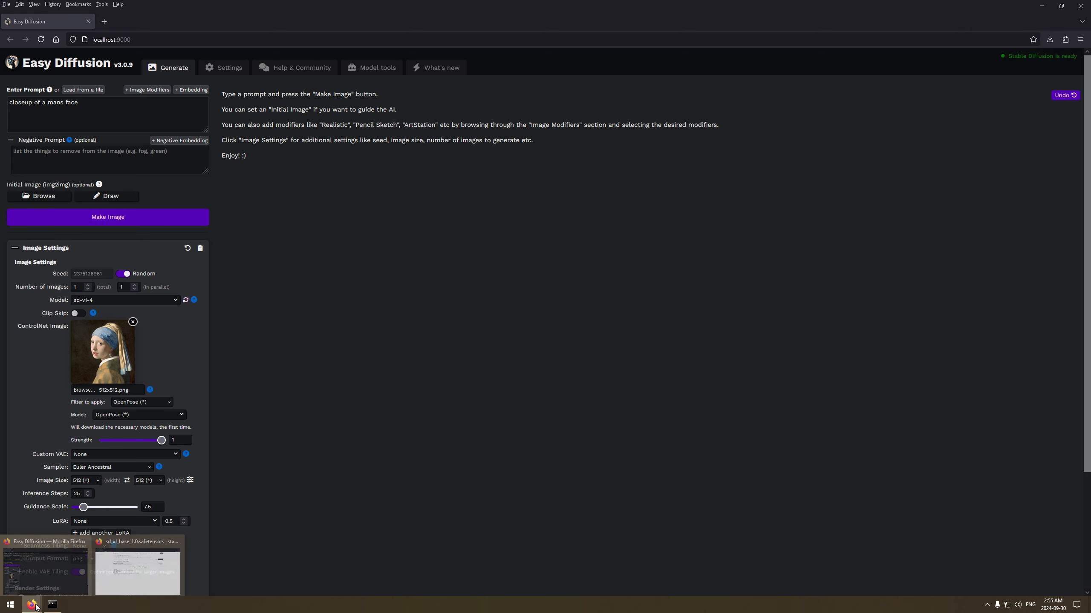
pyautogui.click(135, 574)
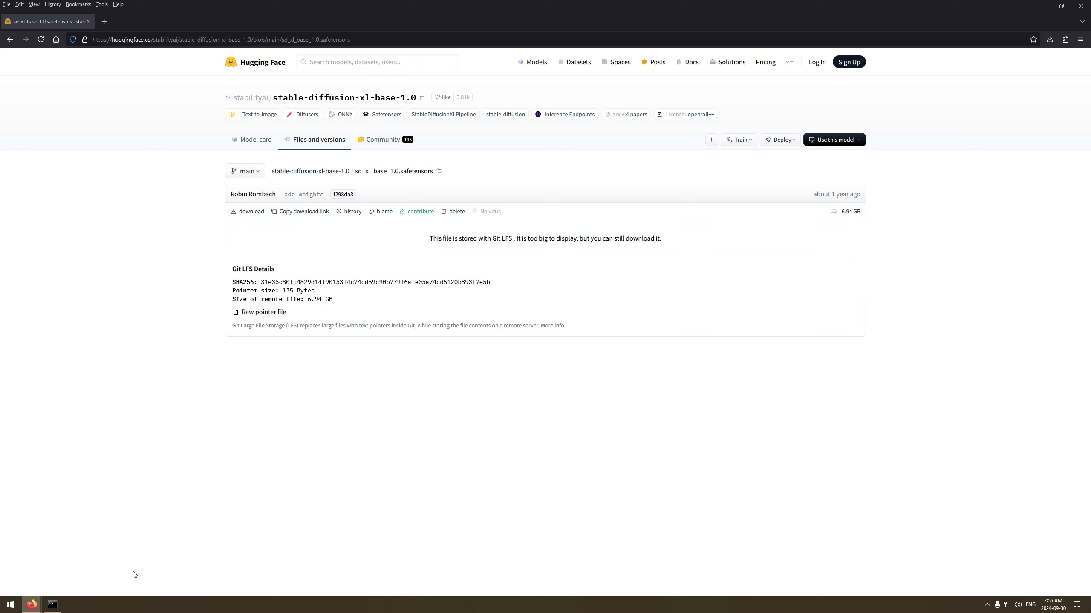
pyautogui.click(10, 40)
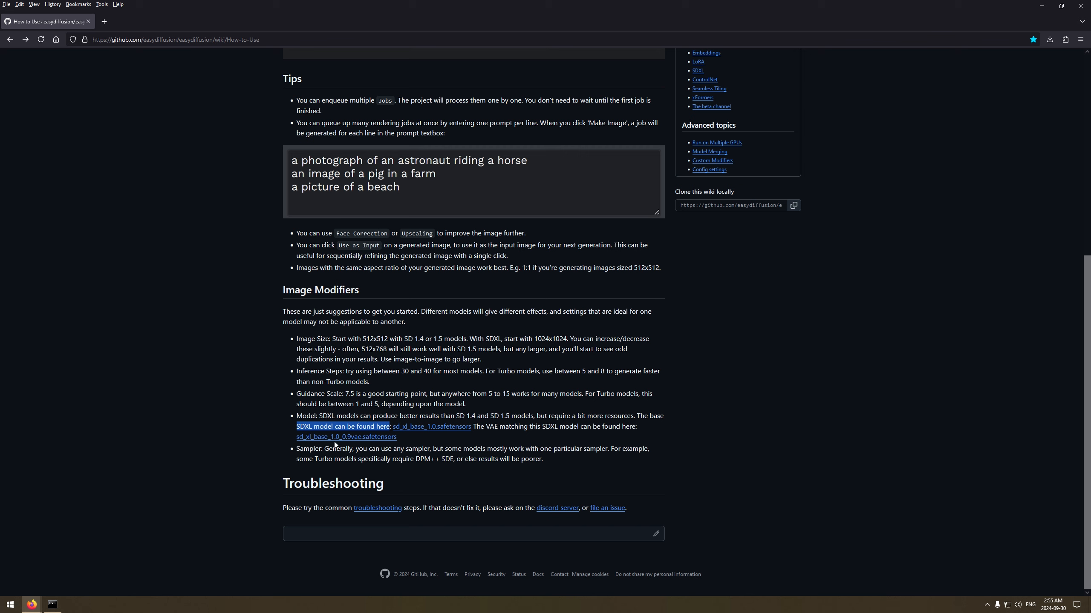
pyautogui.click(287, 438)
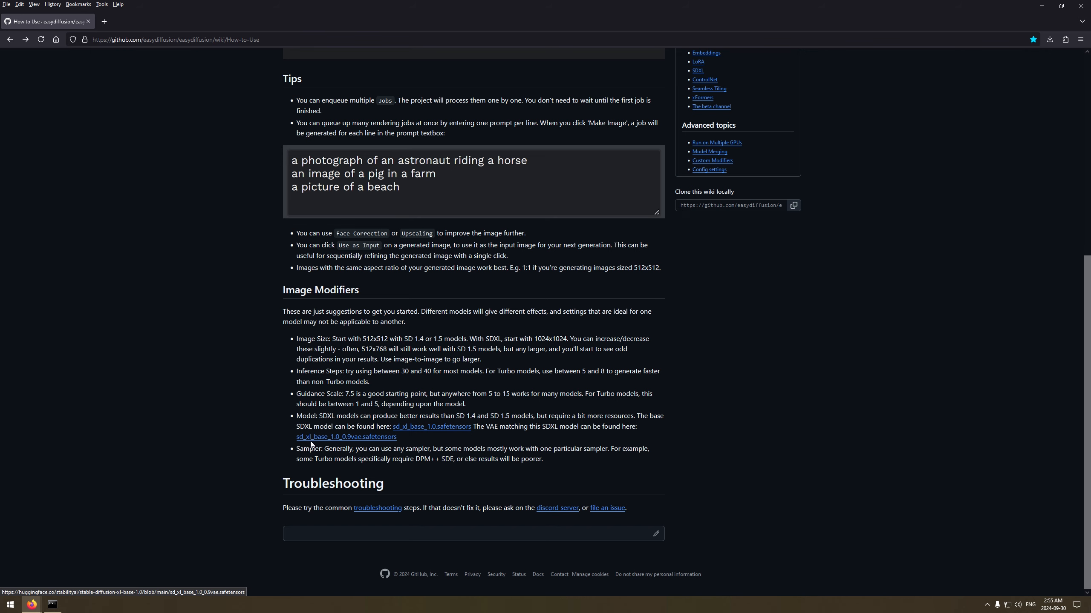
pyautogui.click(361, 444)
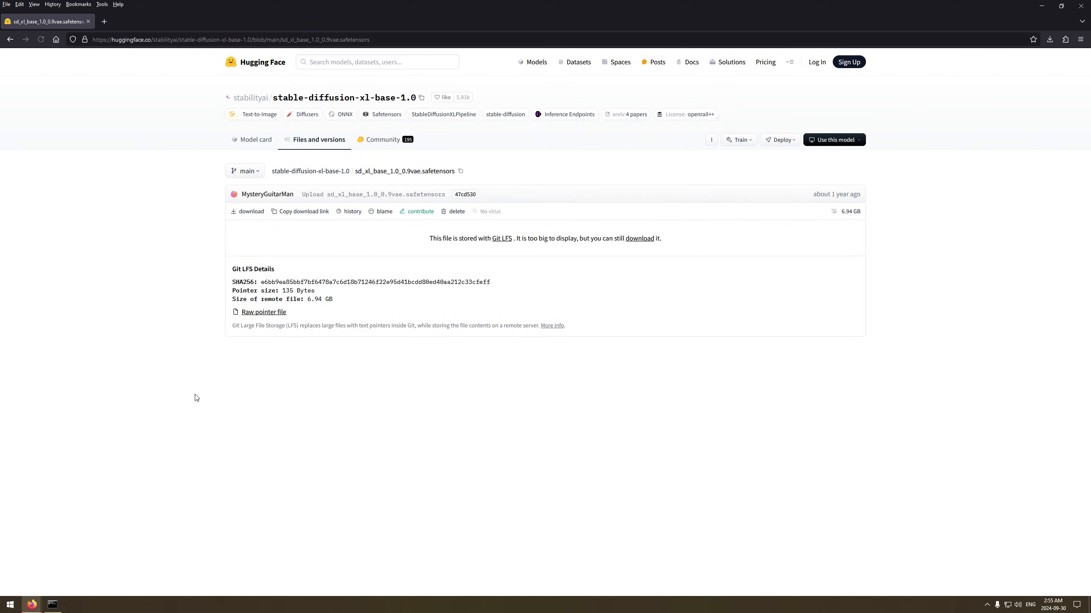
# Download sd_xl_base_1.0_0.9vae.safetensors and save it to the Desktop.
pyautogui.click(251, 212)
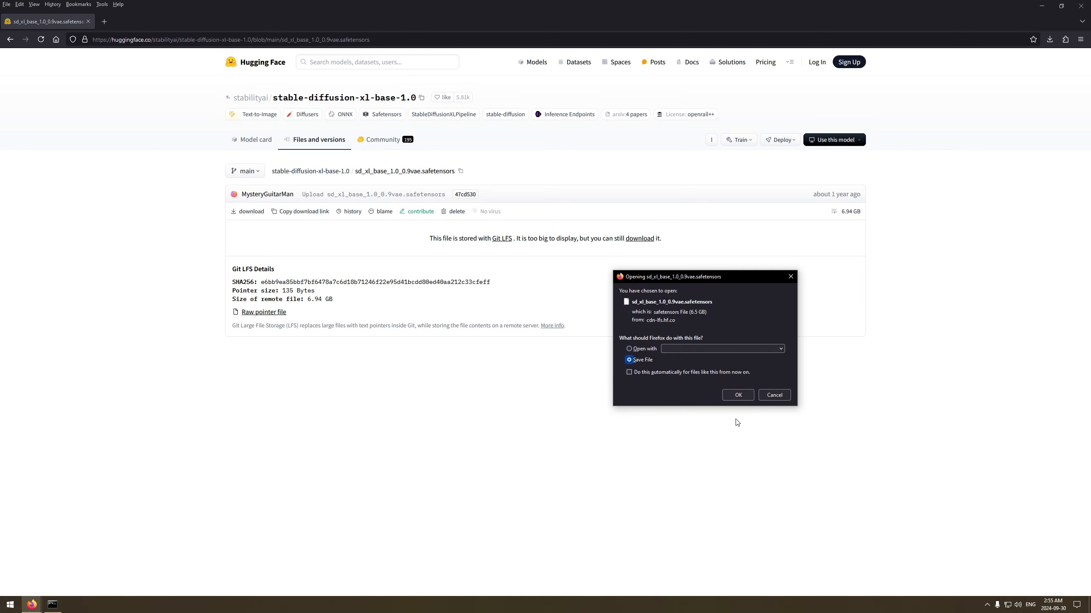
pyautogui.click(739, 395)
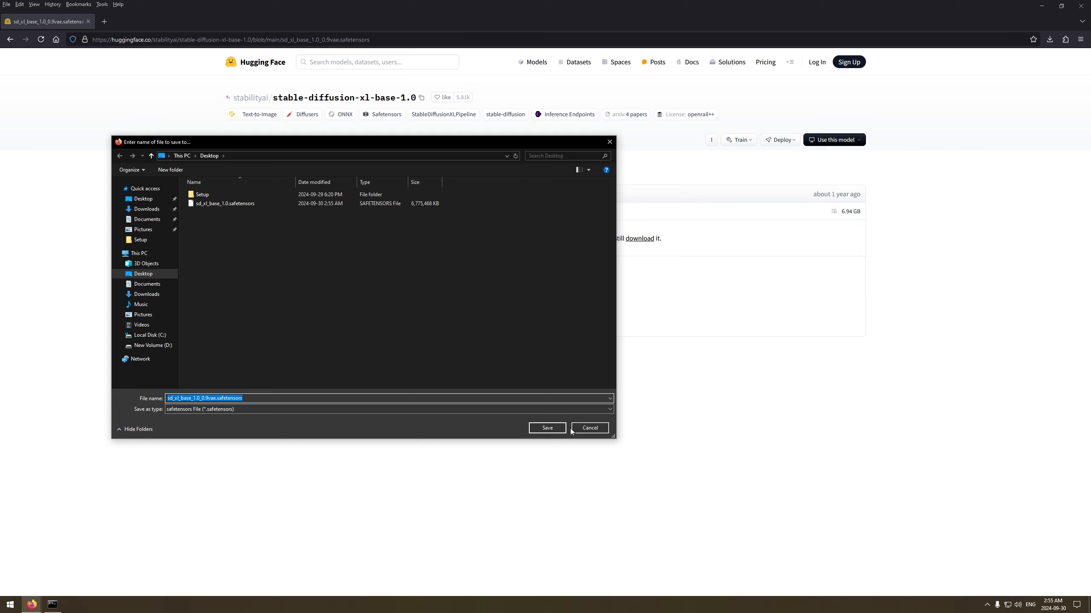
pyautogui.click(558, 429)
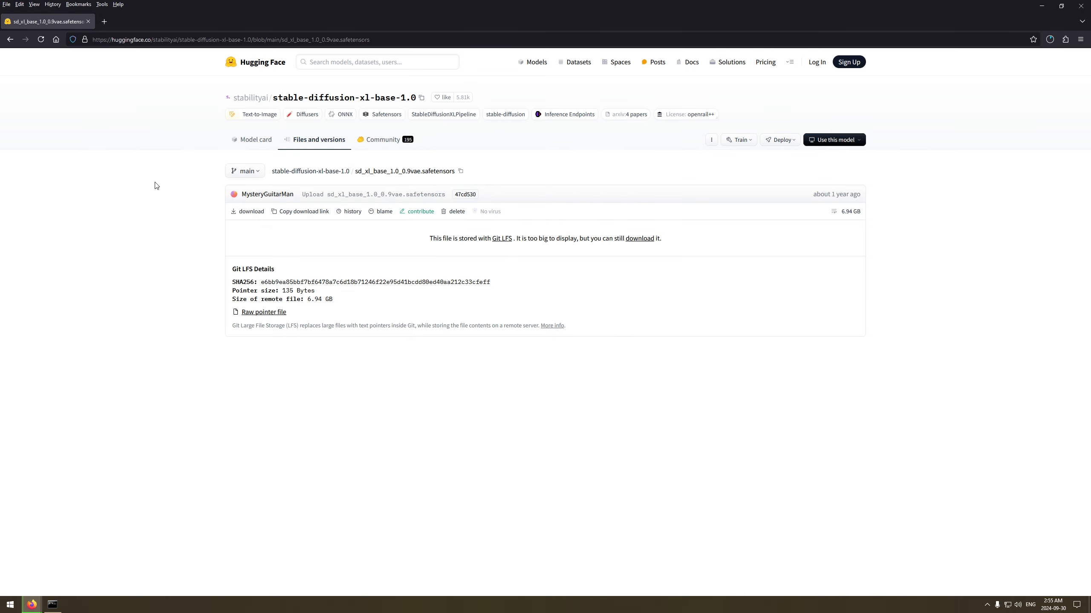
# Switch back to the Easy Diffusion window and change the prompt to "portrait of a mans face".
pyautogui.moveTo(32, 604)
pyautogui.click(43, 575)
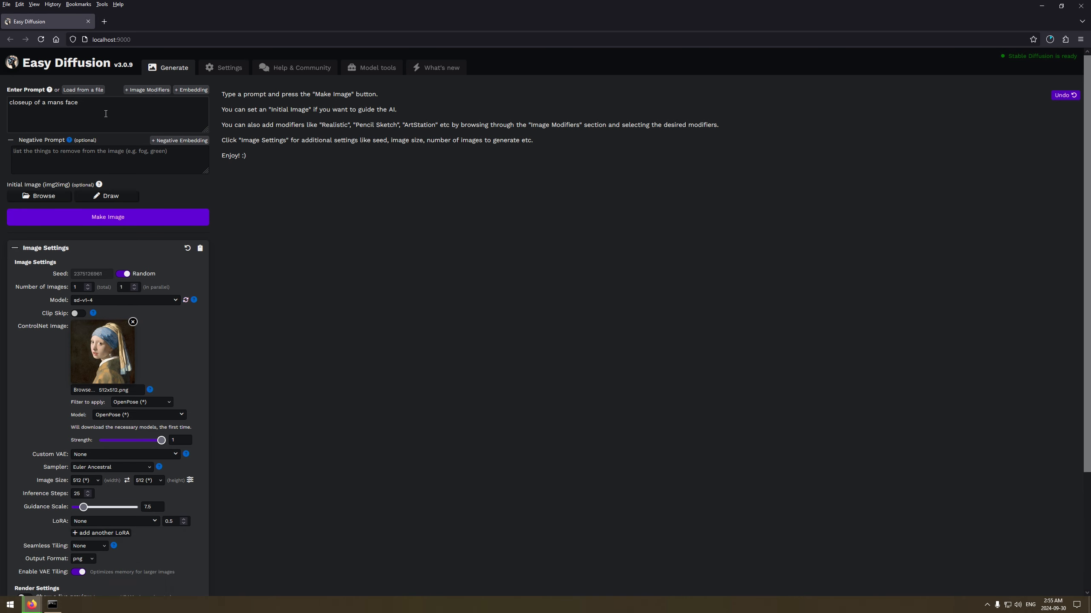
pyautogui.moveTo(86, 100); pyautogui.dragTo(1, 102)
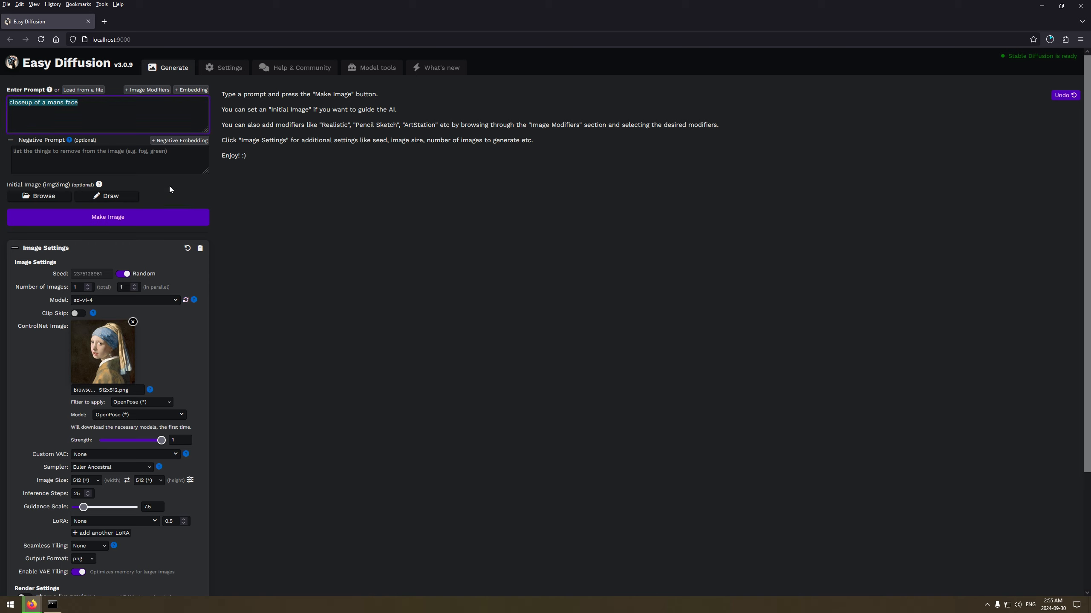
pyautogui.click(31, 104)
pyautogui.hotkey('shift', 'Home')
pyautogui.press('Right')
pyautogui.press('BackSpace')
pyautogui.press('BackSpace')
pyautogui.press('BackSpace')
pyautogui.press('BackSpace')
pyautogui.press('BackSpace')
pyautogui.press('BackSpace')
pyautogui.press('BackSpace')
pyautogui.write('portrait')
pyautogui.rightClick(105, 115)
pyautogui.click(148, 222)
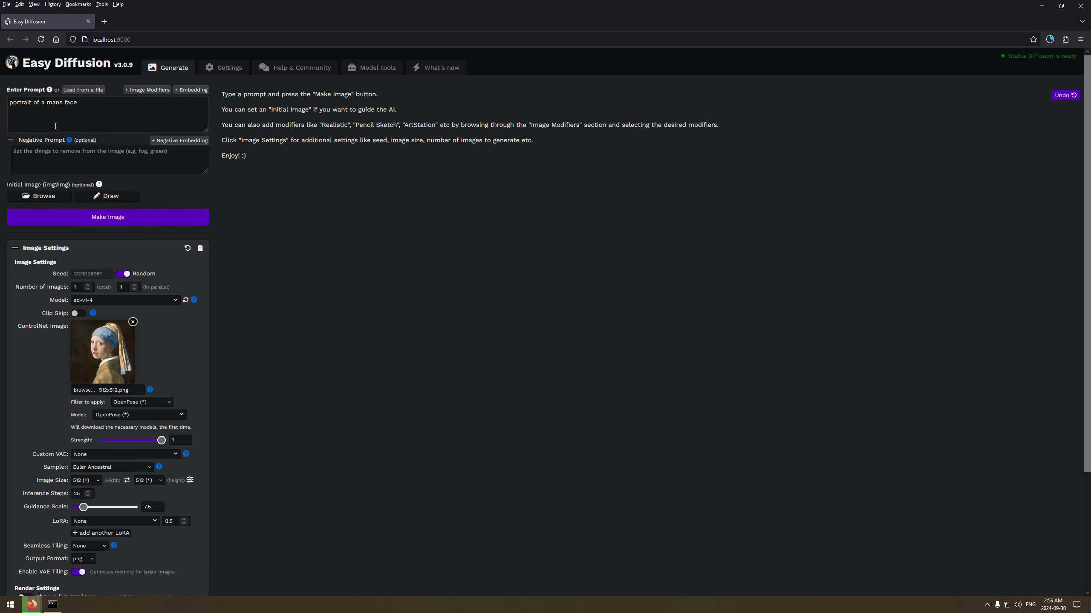
# Generate the portrait with the OpenPose ControlNet settings, following its progress in the Easy Diffusion console window.
pyautogui.click(110, 225)
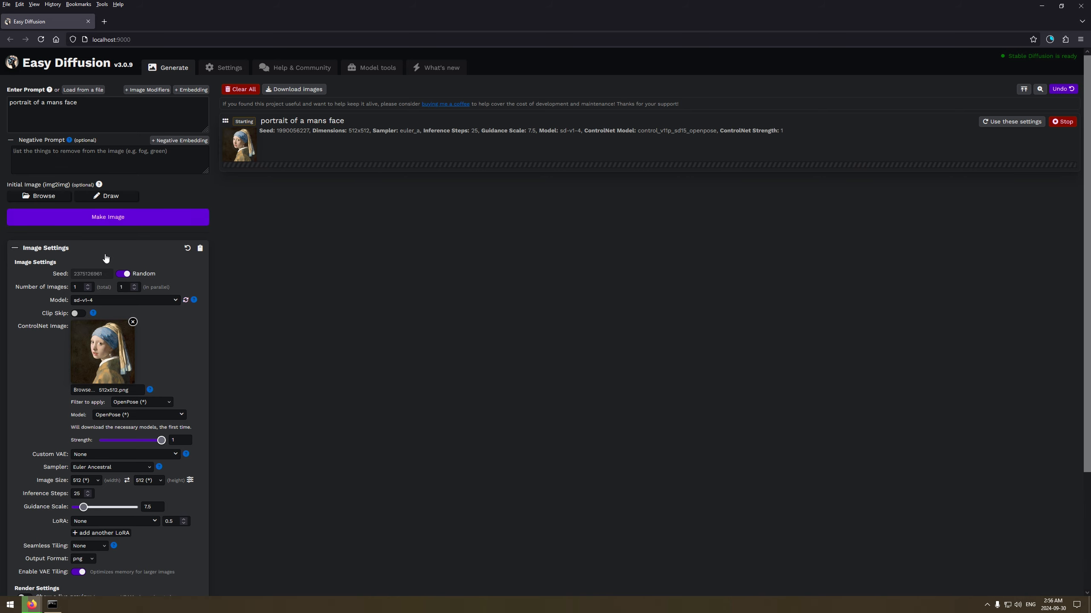
pyautogui.click(52, 605)
pyautogui.moveTo(707, 294); pyautogui.dragTo(662, 245)
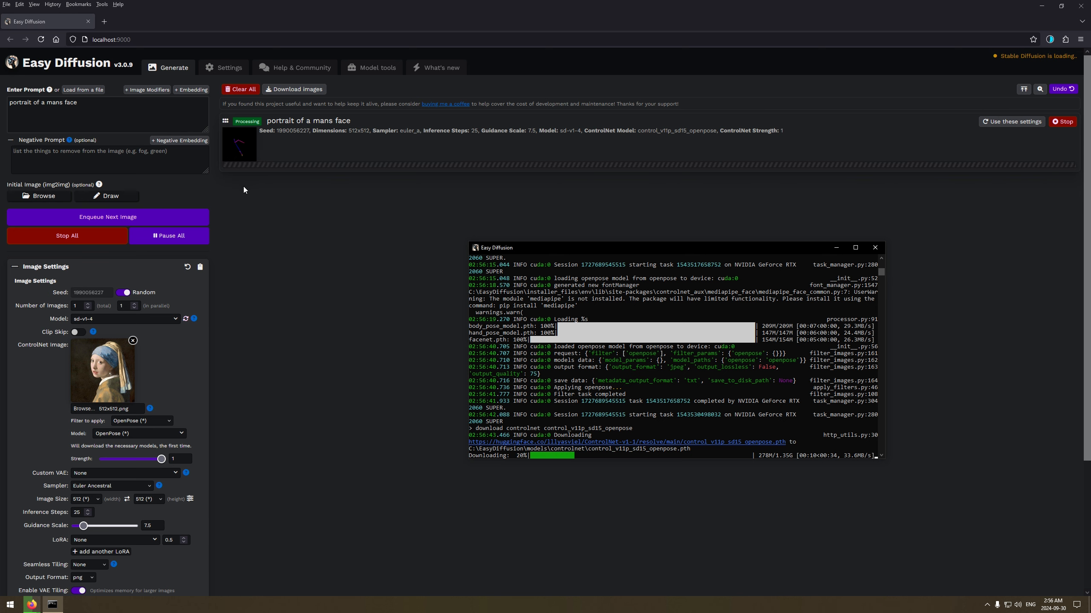
pyautogui.moveTo(249, 154)
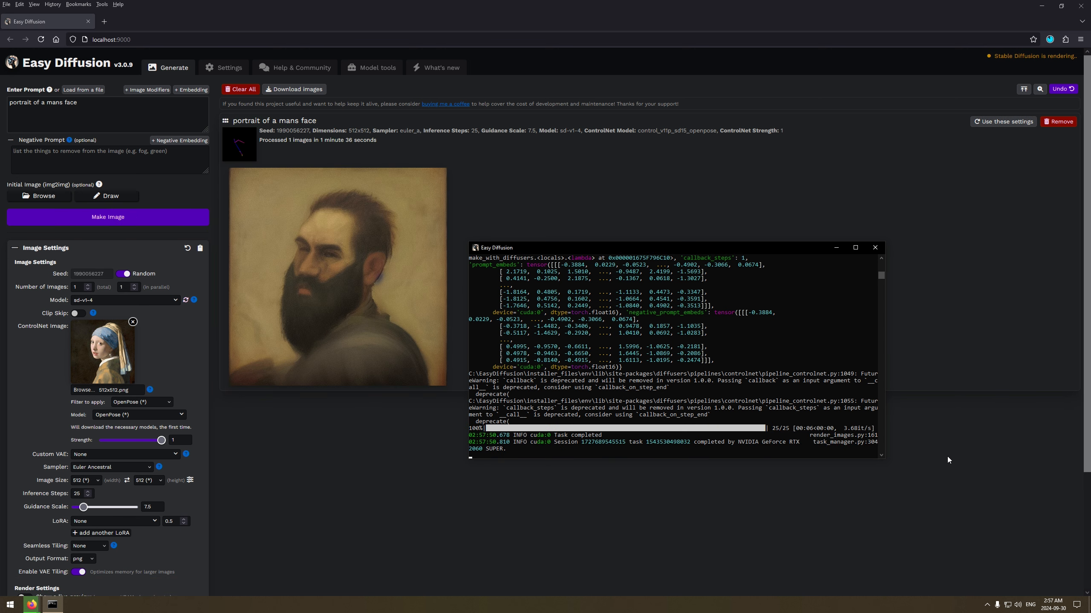
pyautogui.click(368, 462)
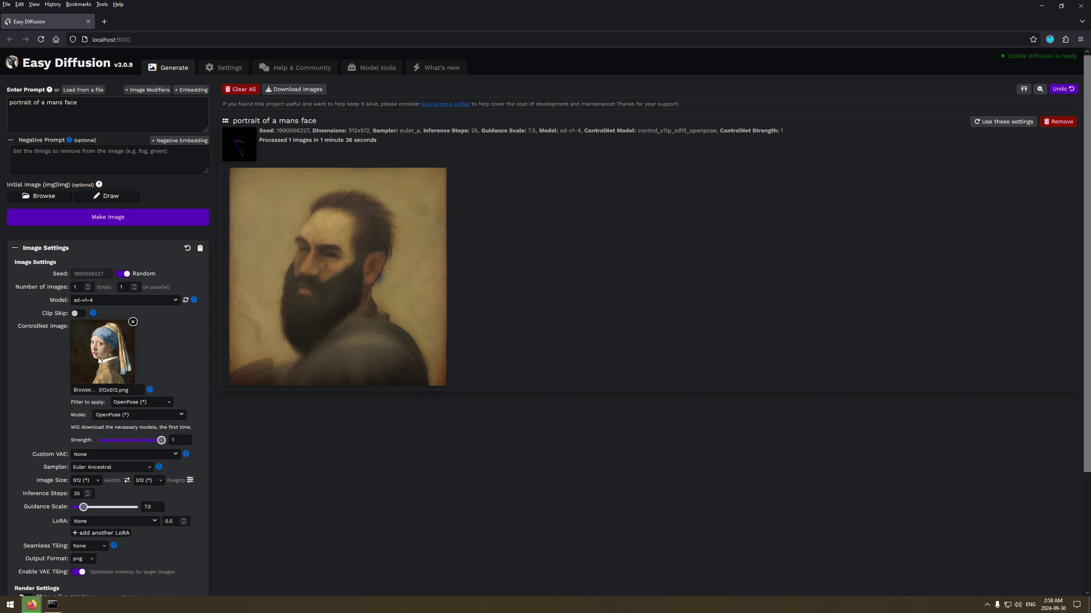
pyautogui.moveTo(302, 326)
pyautogui.moveTo(344, 183)
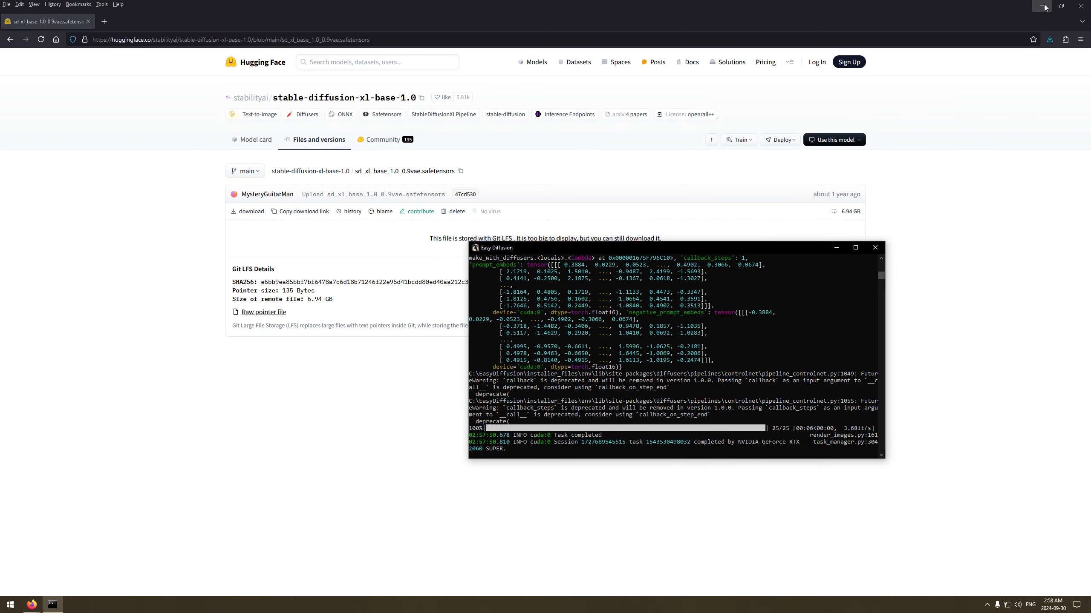
# Check the VAE model's download status in the Hugging Face window, with the console out of the way, and close that browser window.
pyautogui.click(836, 248)
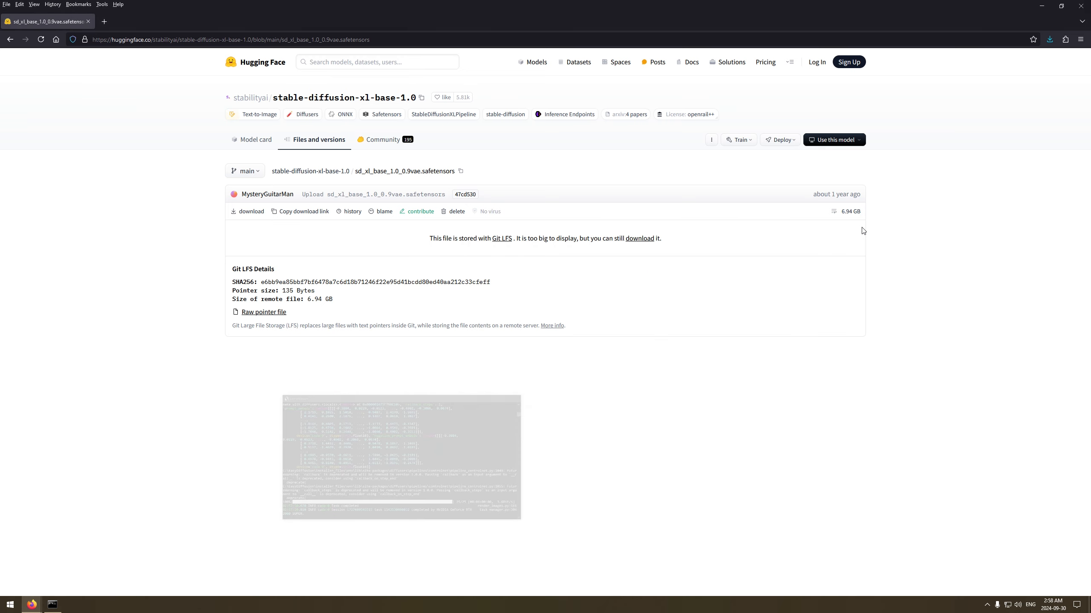
pyautogui.click(1048, 39)
pyautogui.click(1048, 40)
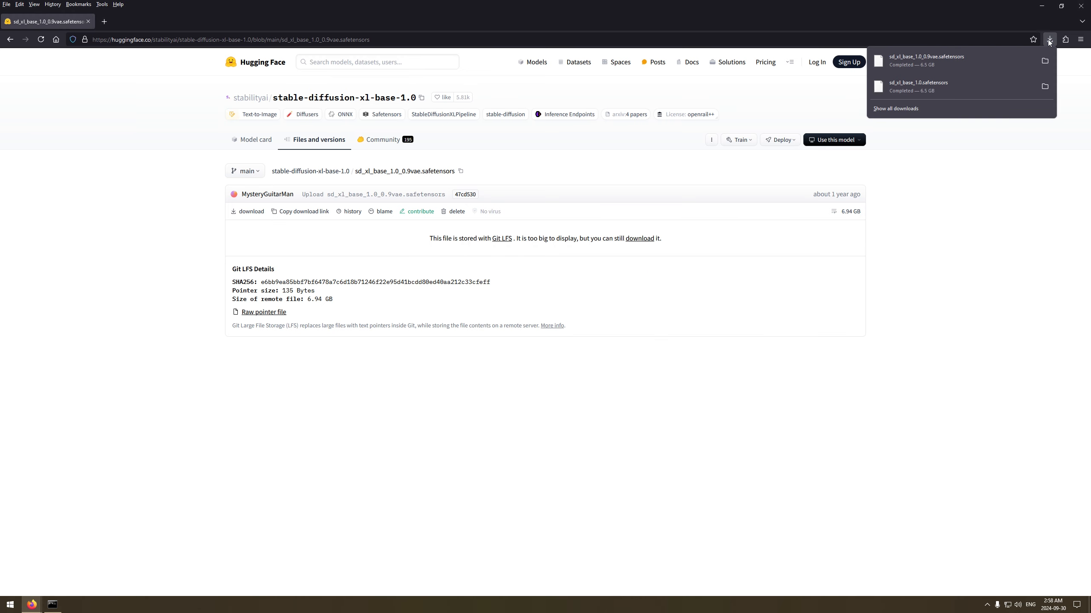
pyautogui.click(1082, 6)
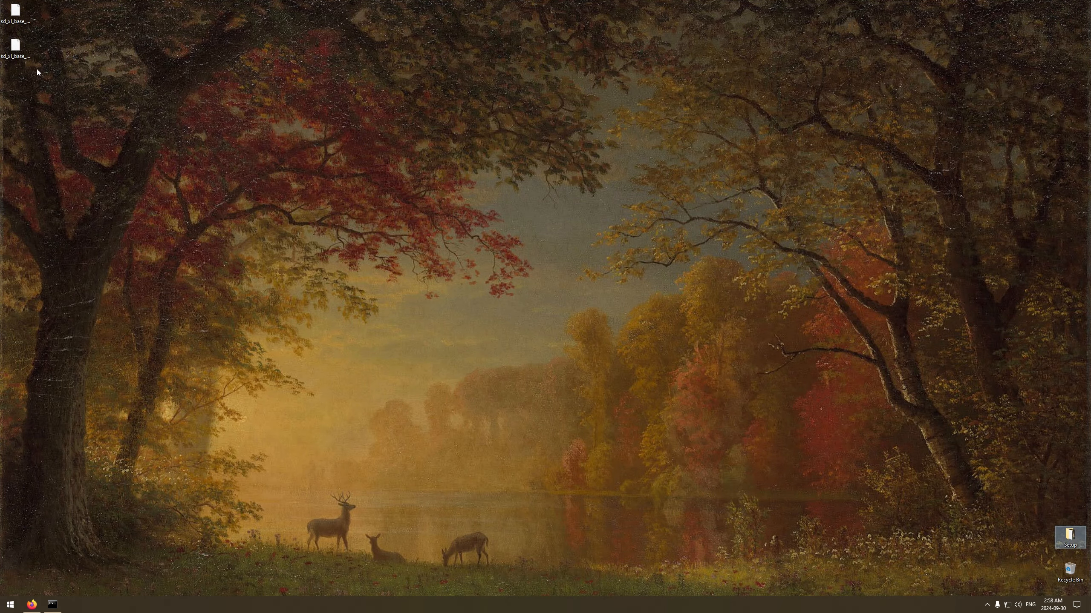
# View Example Layout.png from the desktop Setup folder, and close the image viewer and the folder.
pyautogui.doubleClick(1070, 535)
pyautogui.doubleClick(523, 142)
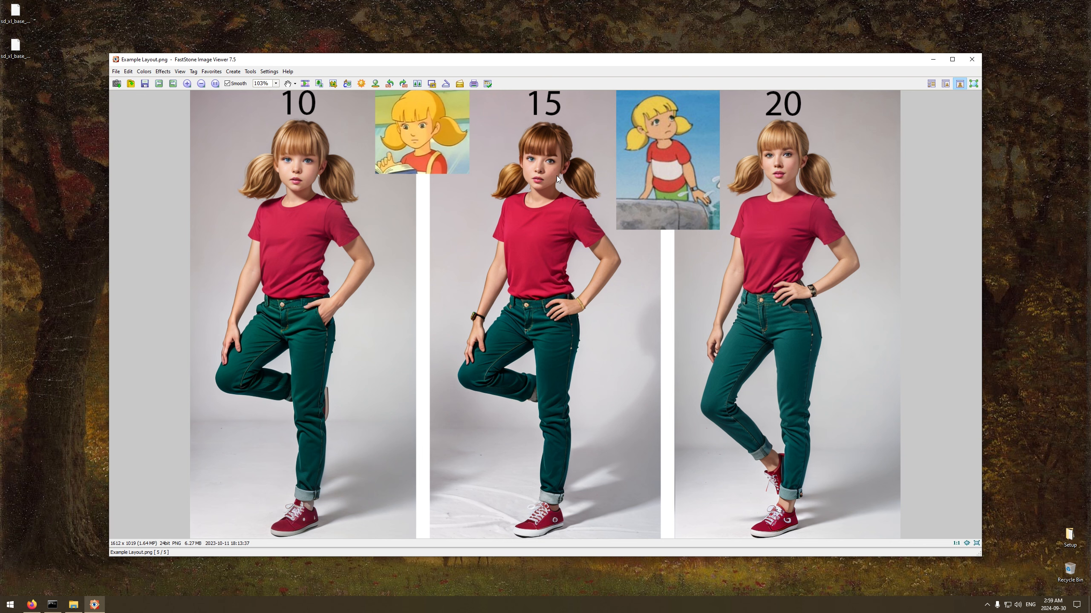
pyautogui.click(971, 59)
pyautogui.click(829, 69)
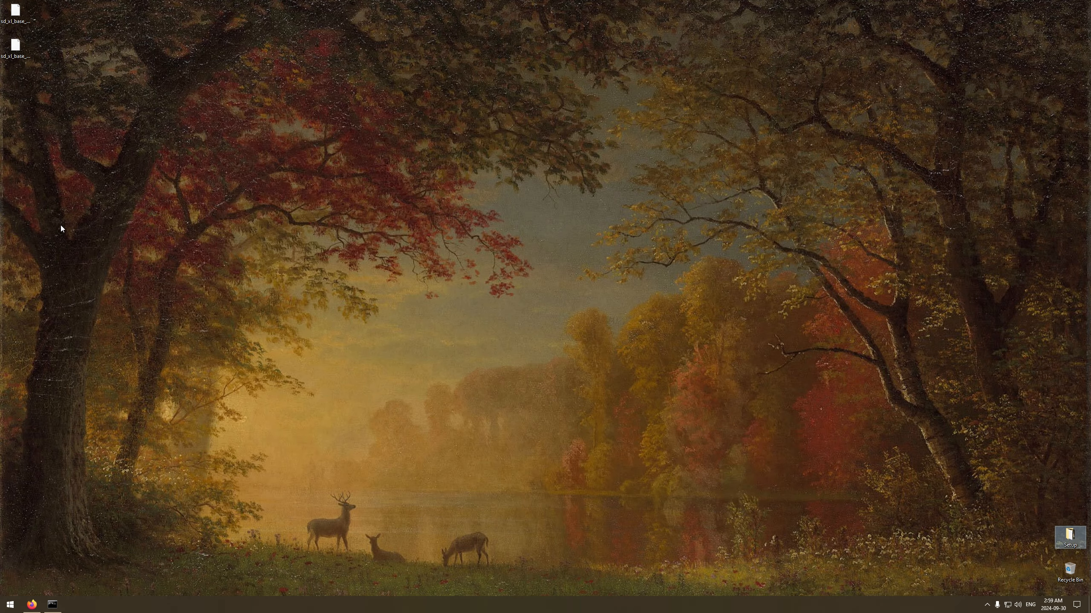
# Return to the Easy Diffusion browser window, remove the generated portrait and set the ControlNet filter to Canny (*).
pyautogui.click(39, 605)
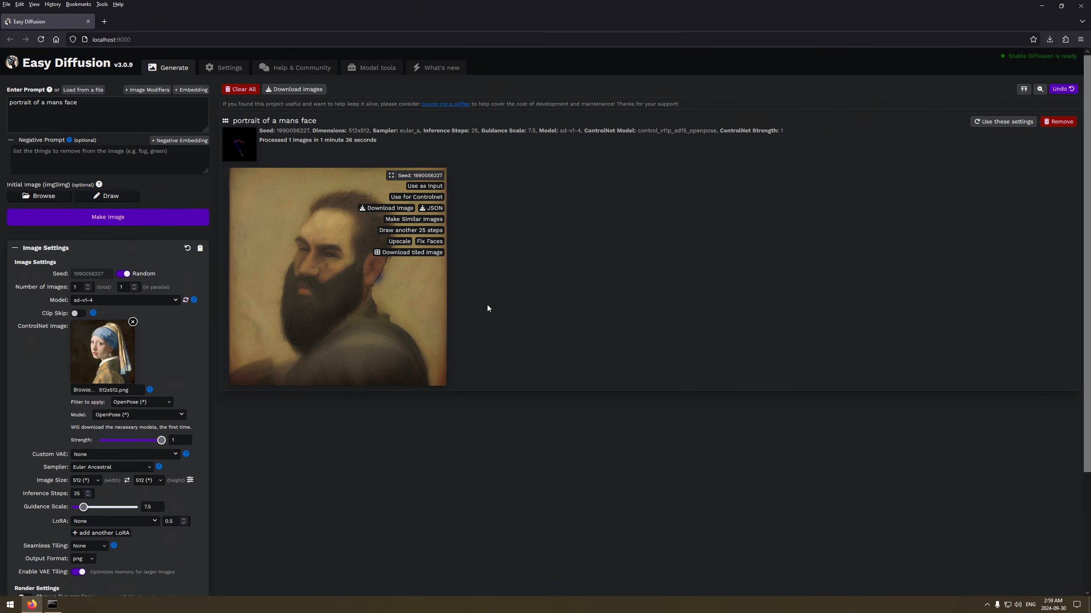
pyautogui.click(1065, 122)
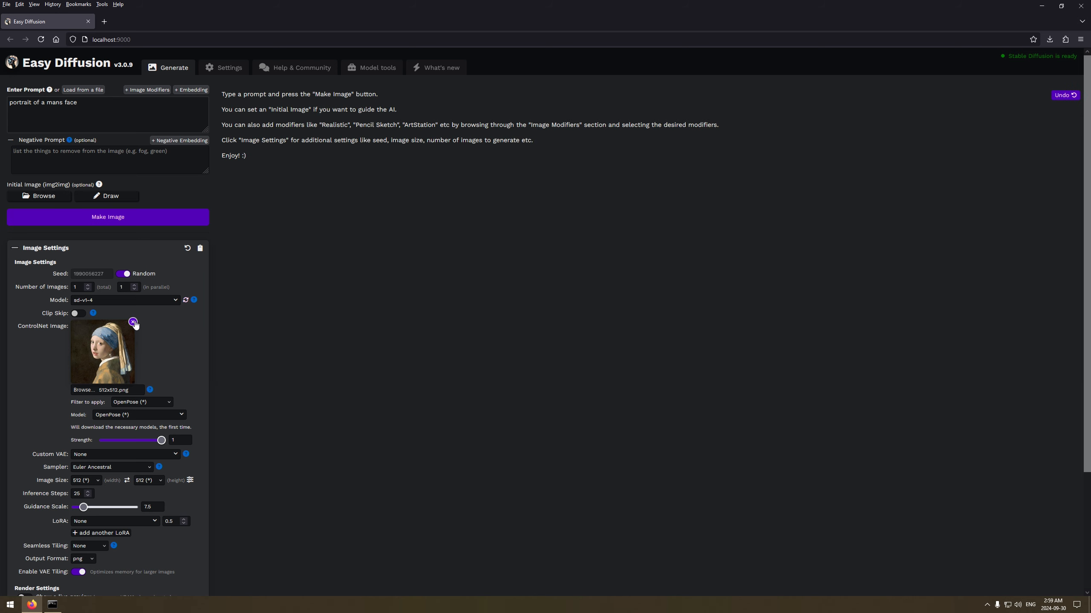
pyautogui.click(170, 403)
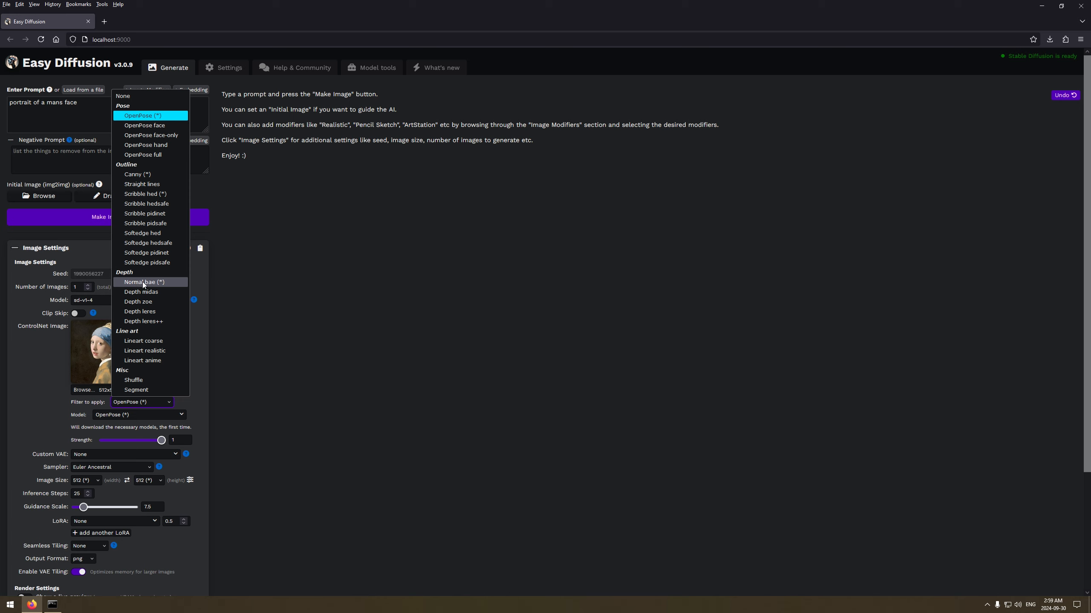
pyautogui.click(133, 174)
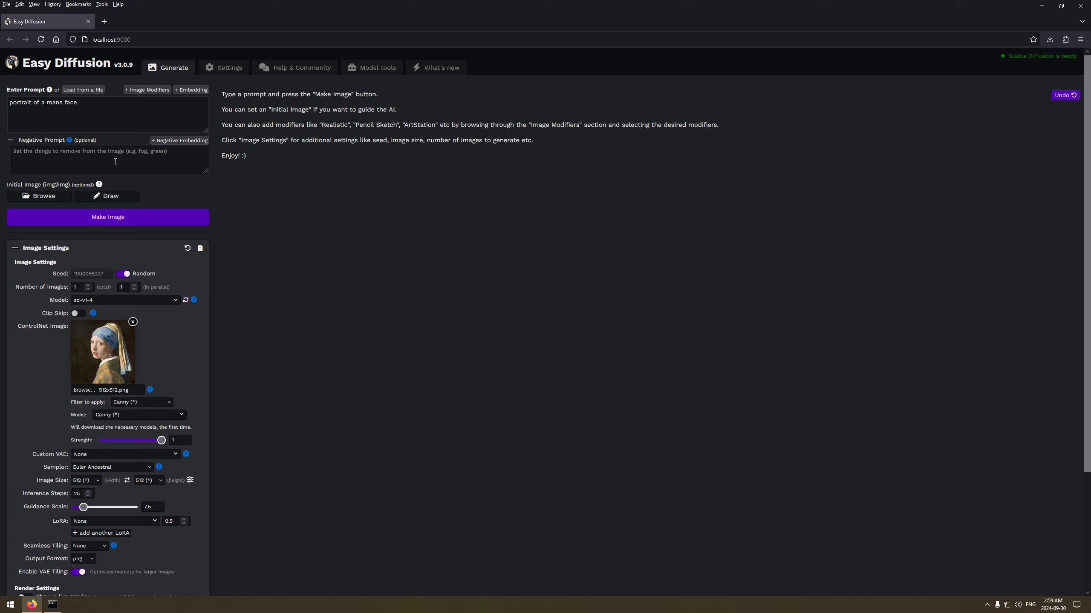
# Generate the portrait with the Canny (*) filter and check the console window for its progress.
pyautogui.click(112, 218)
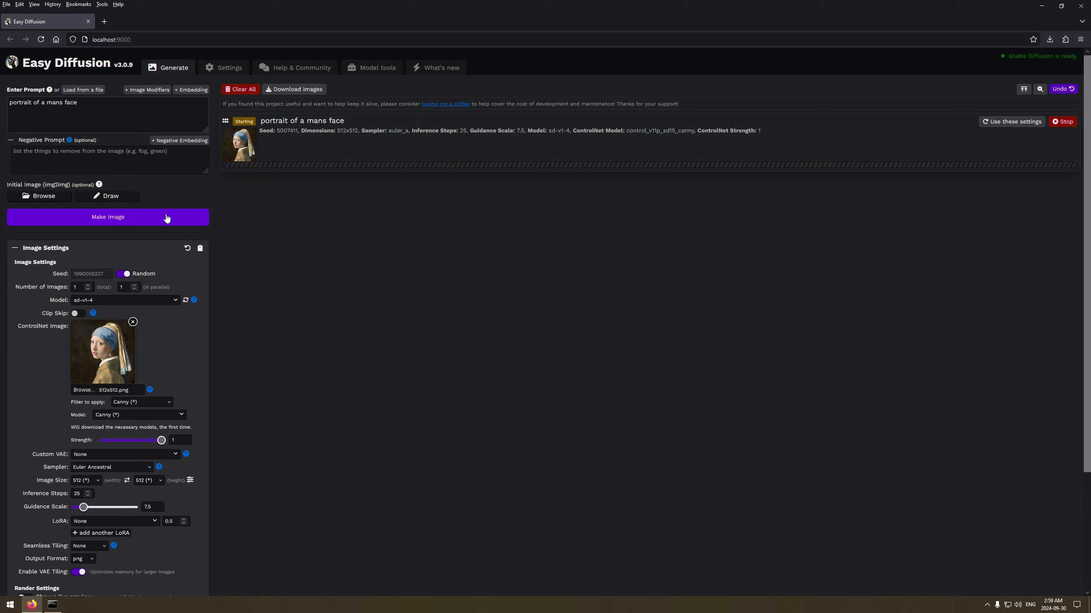
pyautogui.click(53, 605)
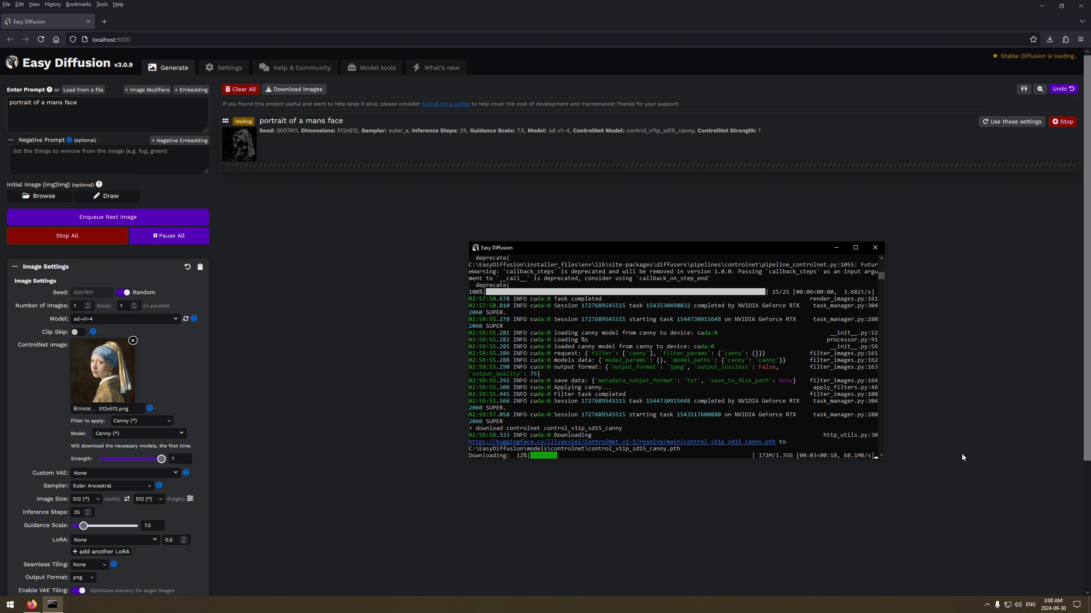
pyautogui.moveTo(237, 156)
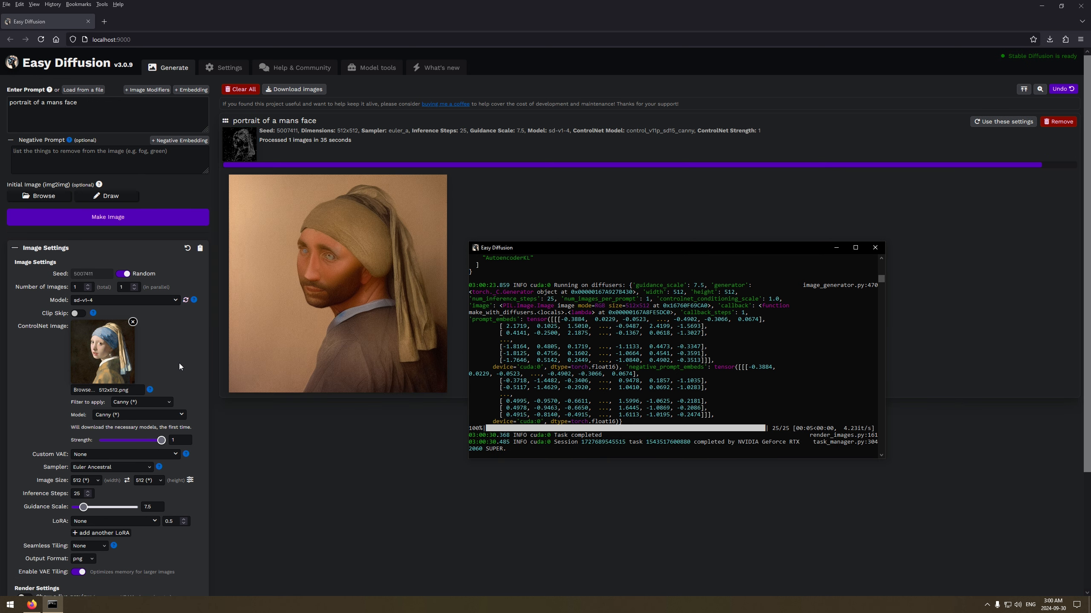
pyautogui.click(188, 354)
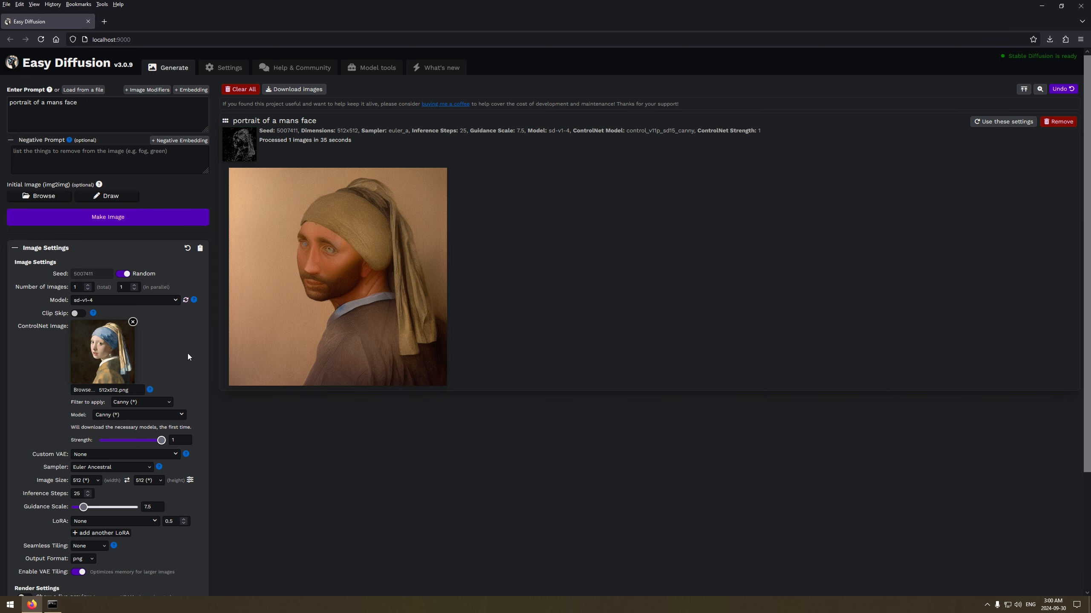
pyautogui.moveTo(355, 275)
pyautogui.click(59, 605)
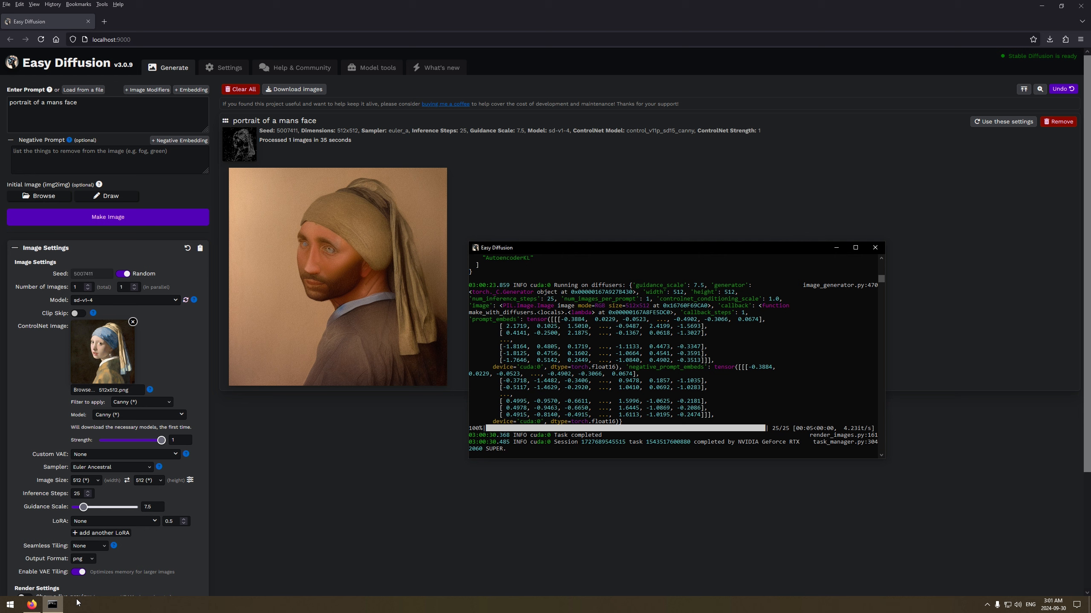
pyautogui.click(287, 414)
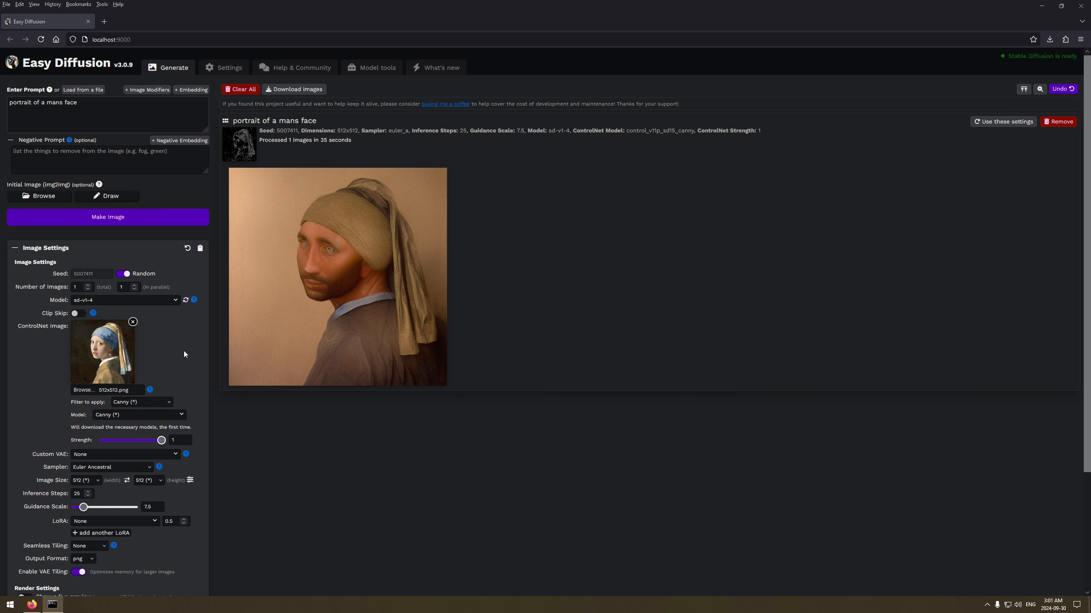
# Remove the portrait generated with Canny and set the ControlNet filter to Normal bae (*).
pyautogui.click(1059, 122)
pyautogui.click(161, 403)
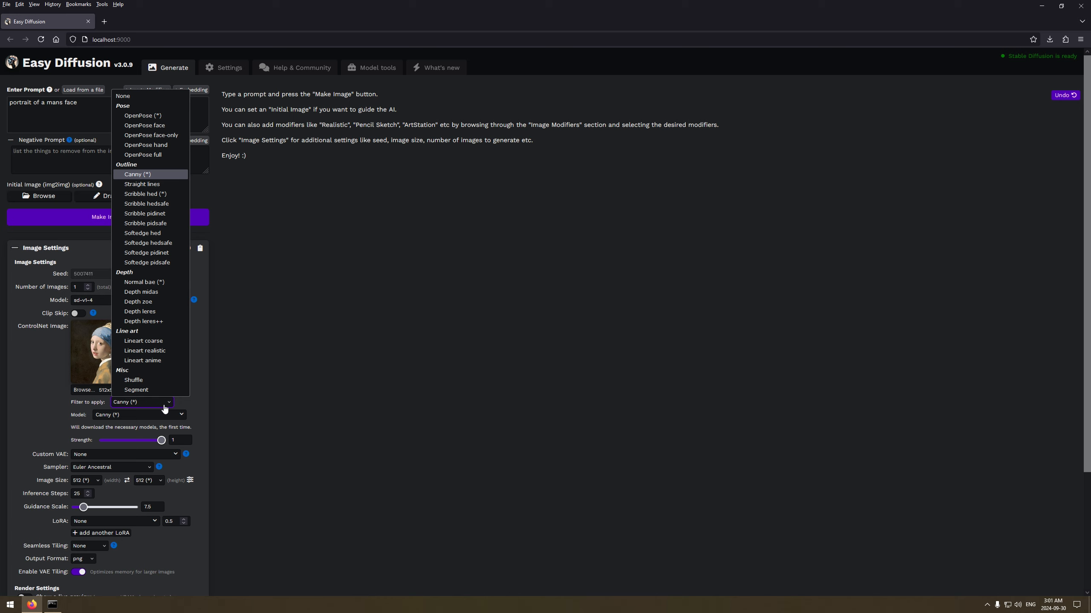
pyautogui.click(156, 285)
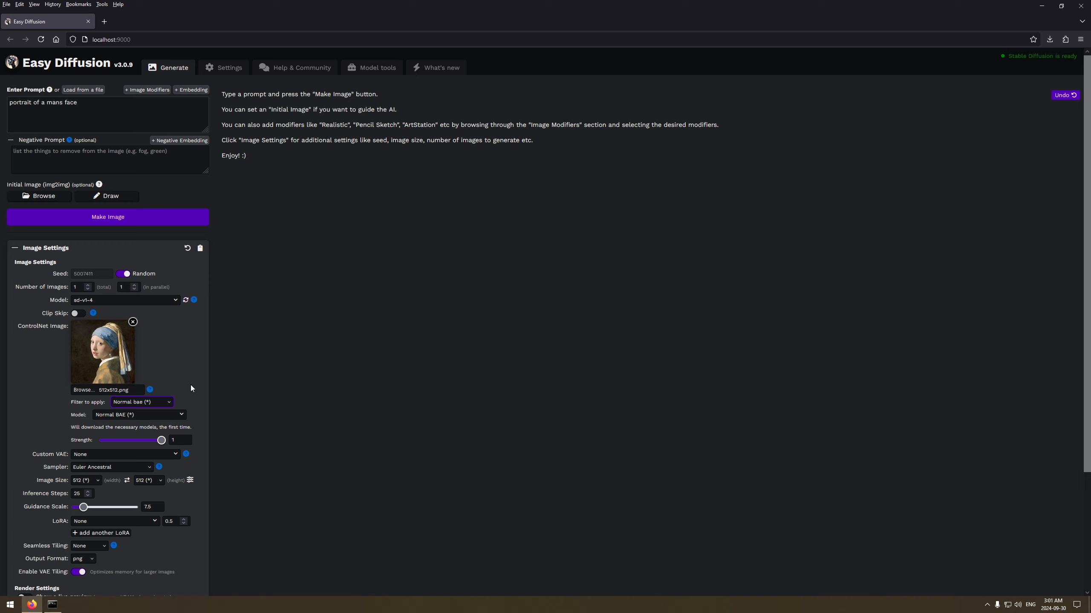
# Review the available ControlNet models and filters, leaving the Normal BAE (*) selections in place.
pyautogui.click(181, 415)
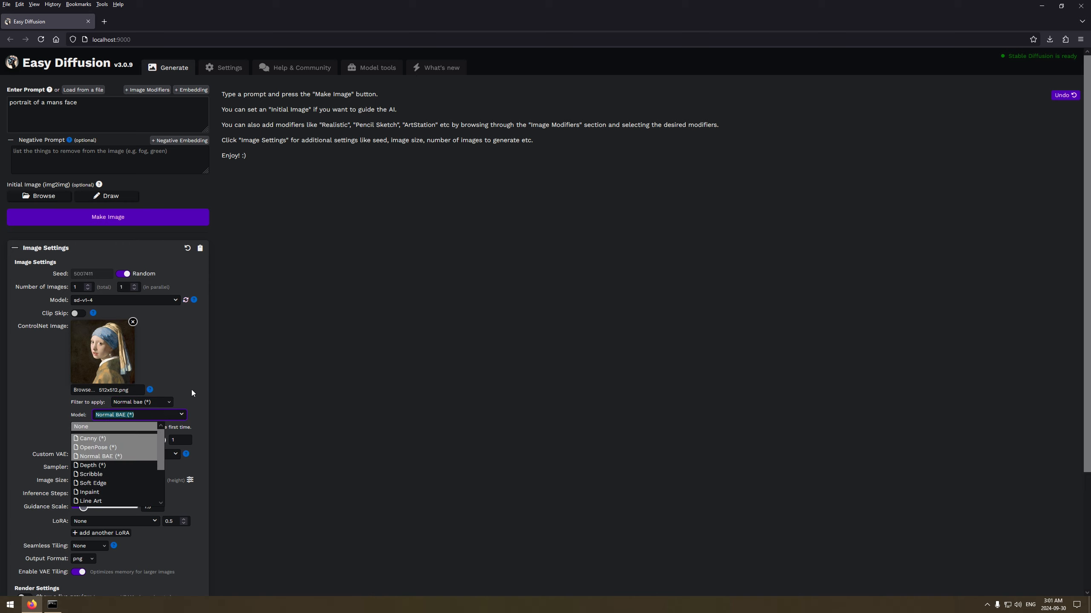
pyautogui.click(193, 393)
pyautogui.click(184, 415)
pyautogui.click(193, 392)
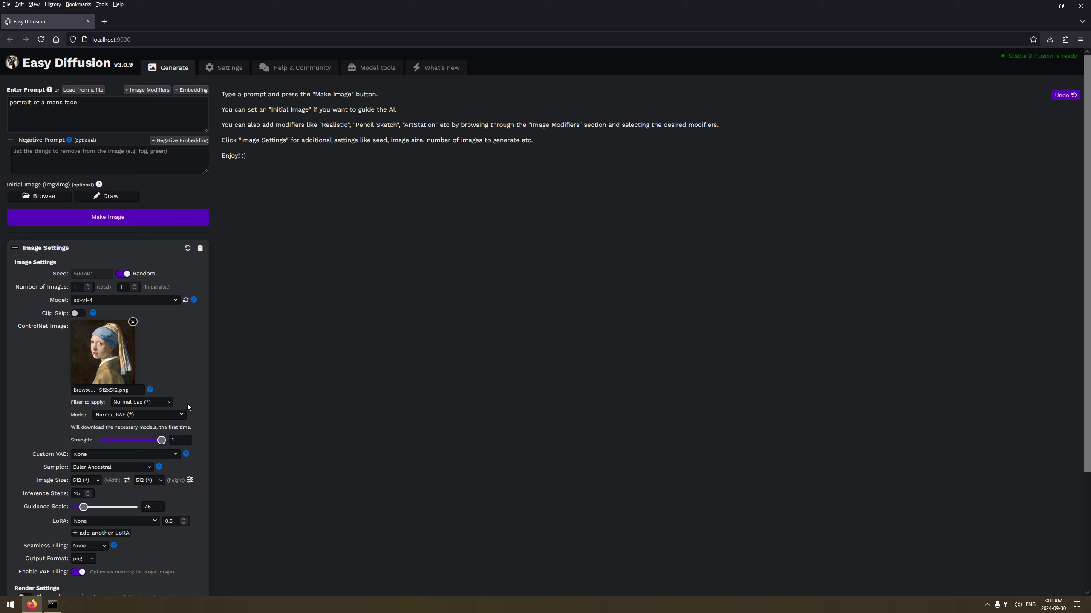
pyautogui.click(169, 404)
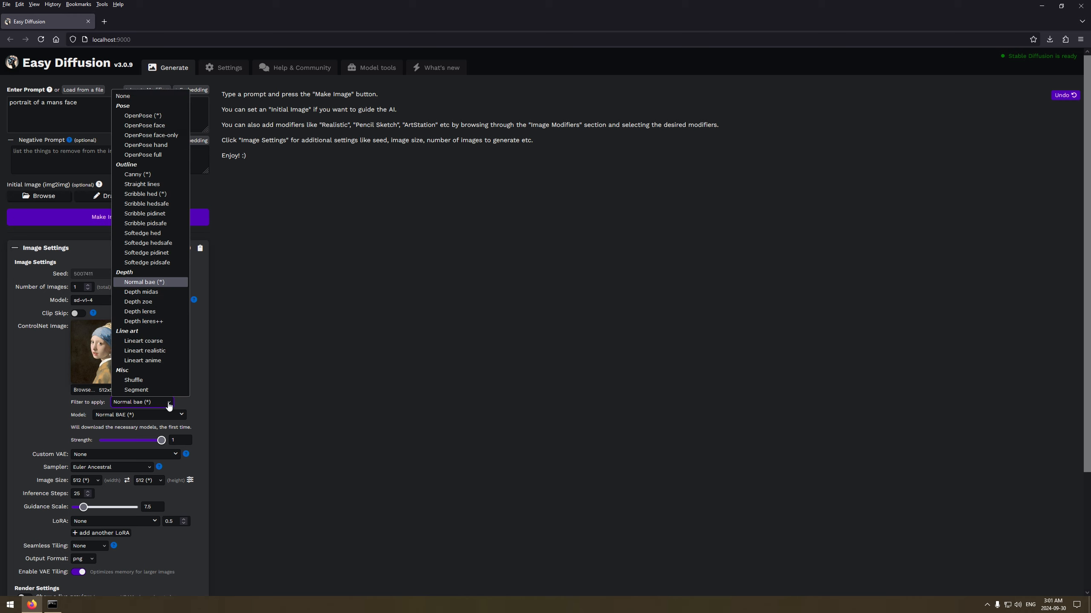
pyautogui.click(198, 379)
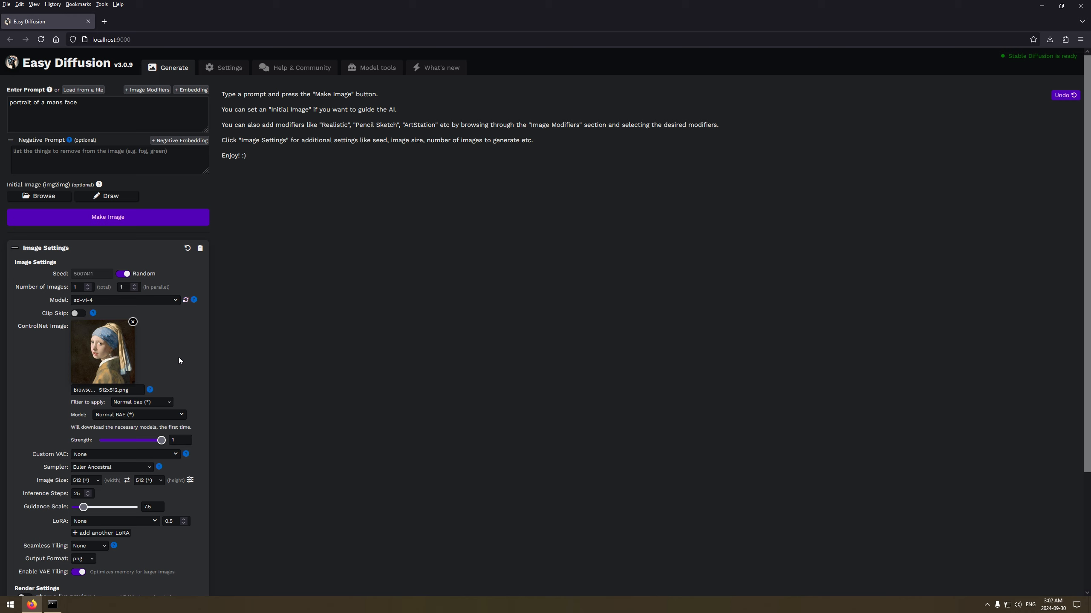
pyautogui.click(172, 402)
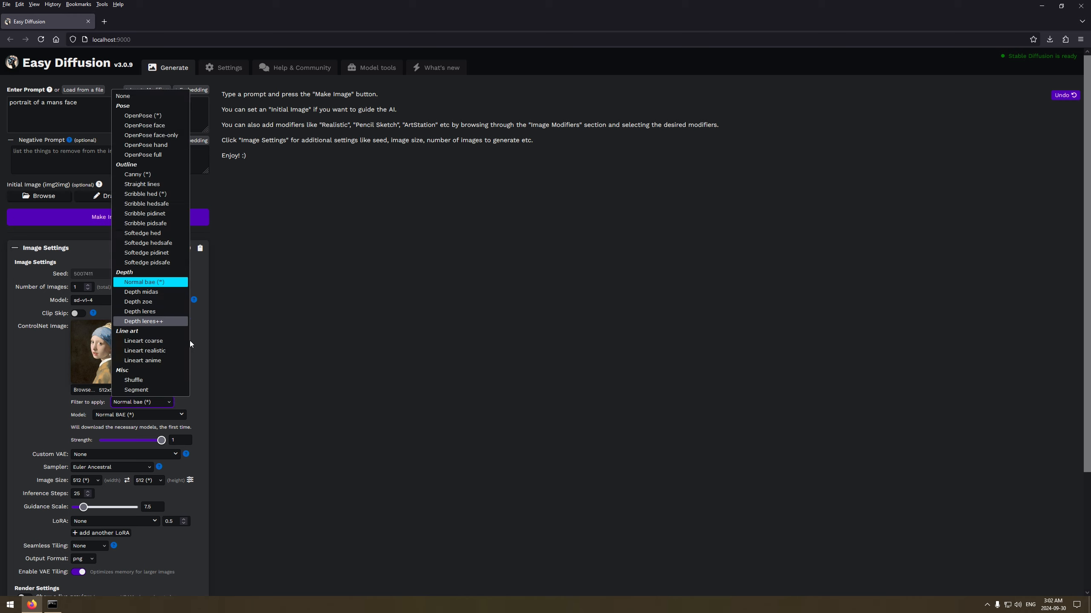
pyautogui.click(198, 354)
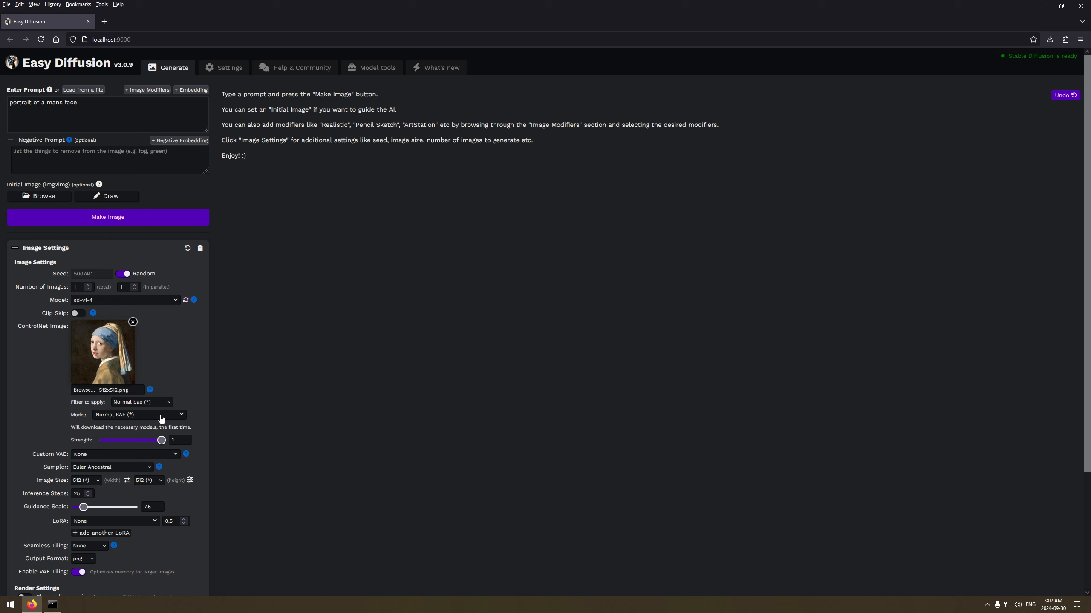
# Generate the portrait with the Normal bae (*) filter and check the console window and filter preview for its progress.
pyautogui.click(110, 218)
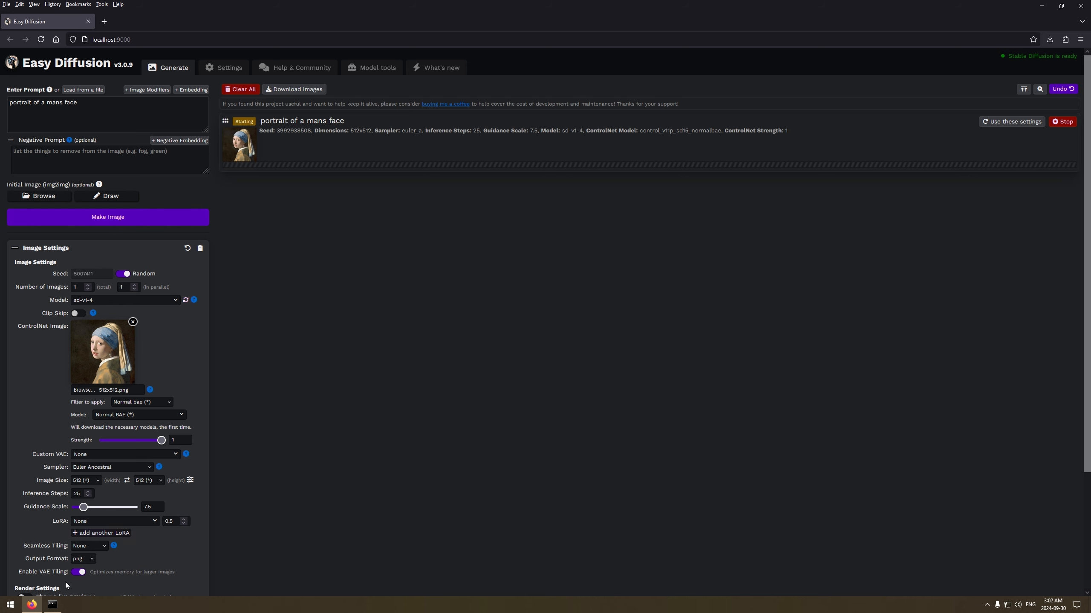
pyautogui.click(52, 605)
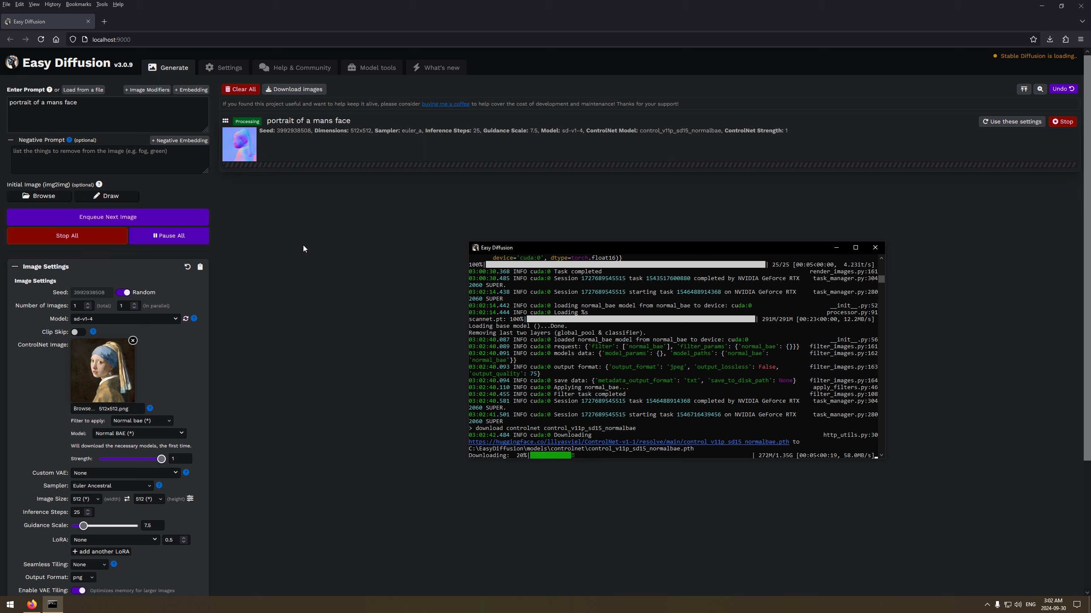
pyautogui.moveTo(236, 146)
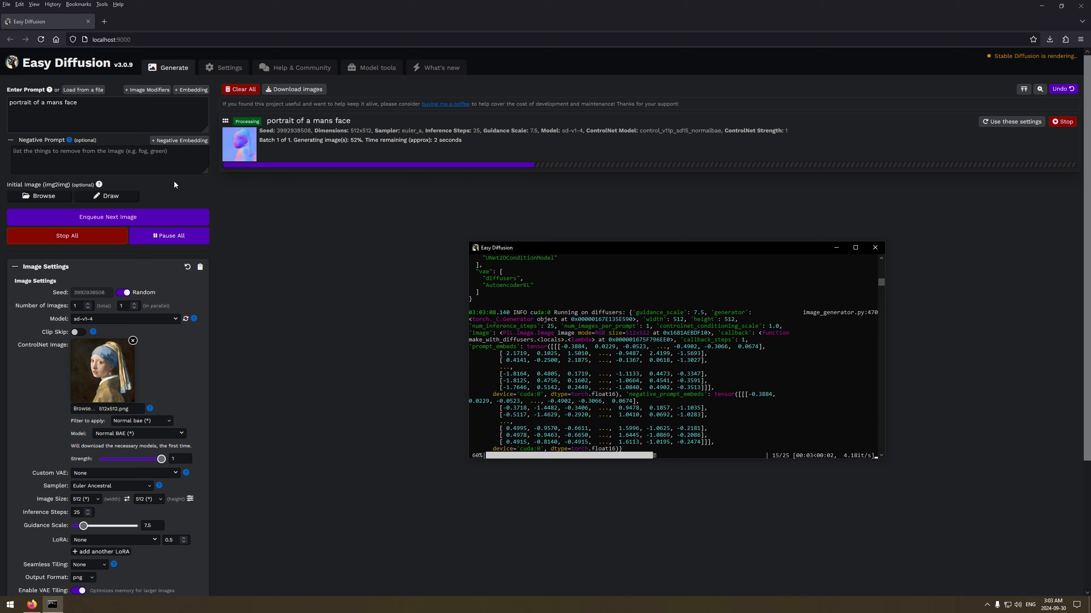
pyautogui.click(174, 182)
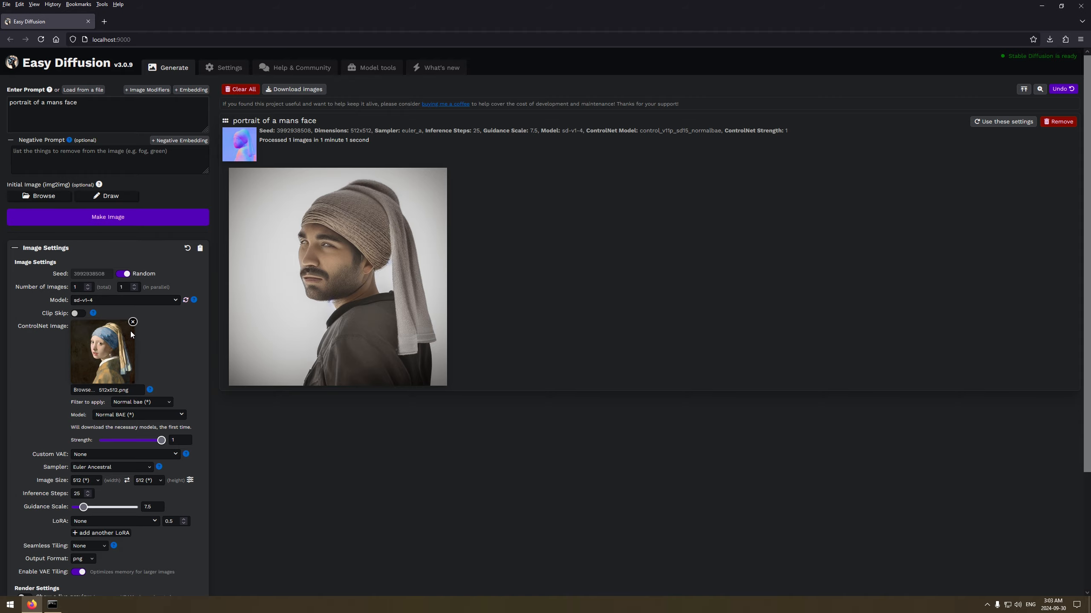
# Clear all generated images and remove the ControlNet reference image.
pyautogui.click(247, 90)
pyautogui.click(516, 342)
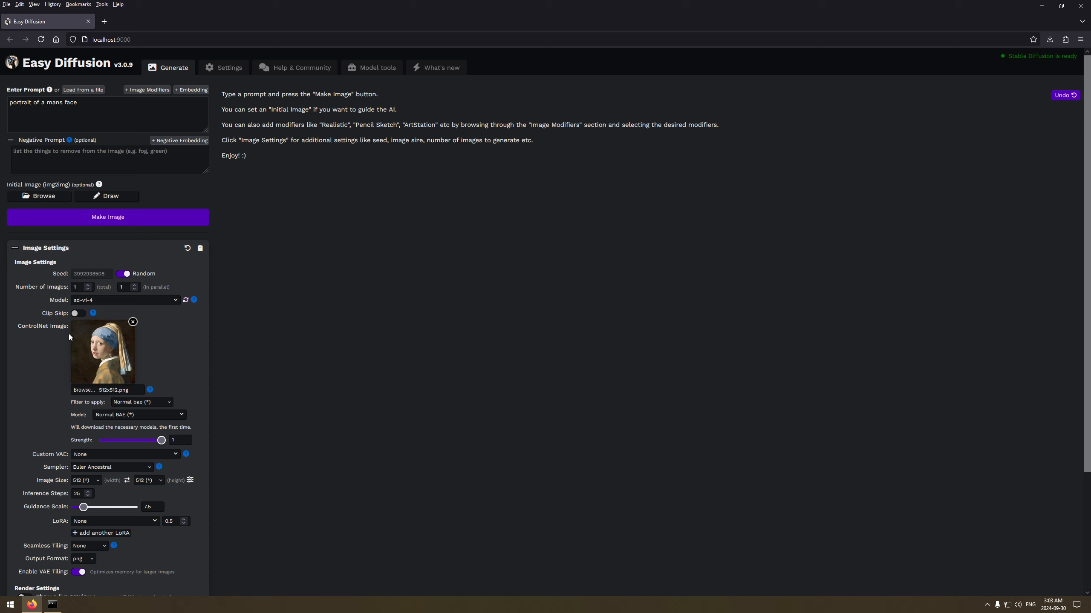
pyautogui.click(133, 323)
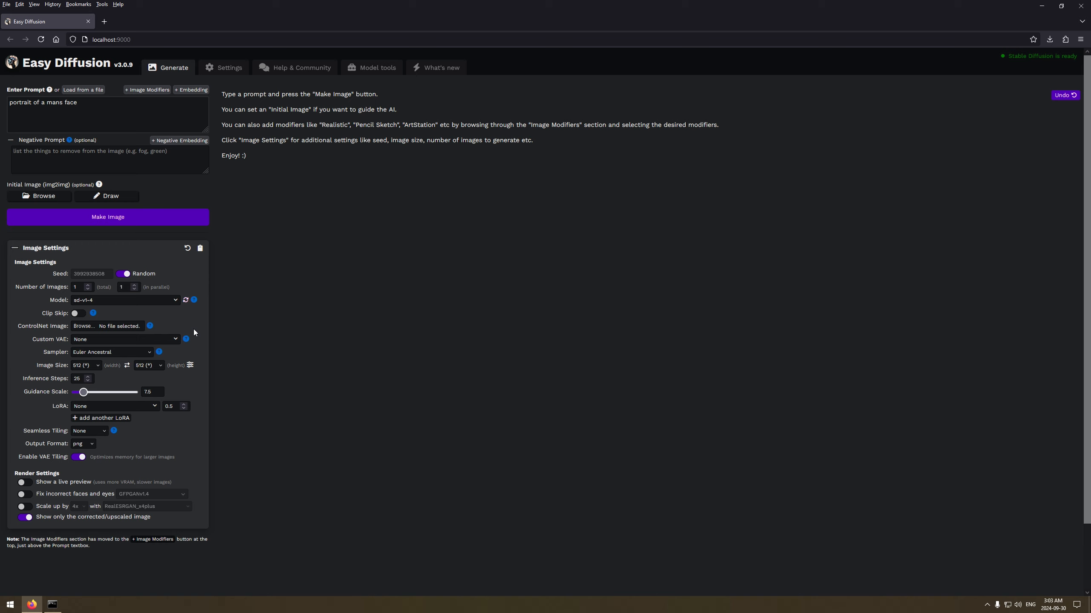
# Check the Custom VAE options and read the VAE Variational Auto Encoder help page, closing it when done.
pyautogui.click(173, 341)
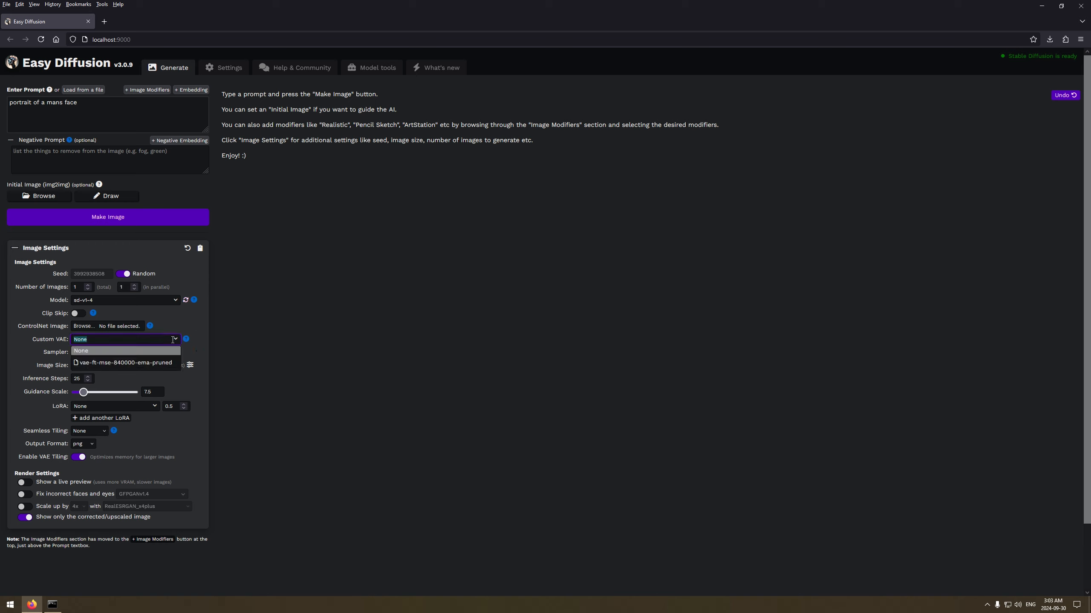
pyautogui.click(204, 334)
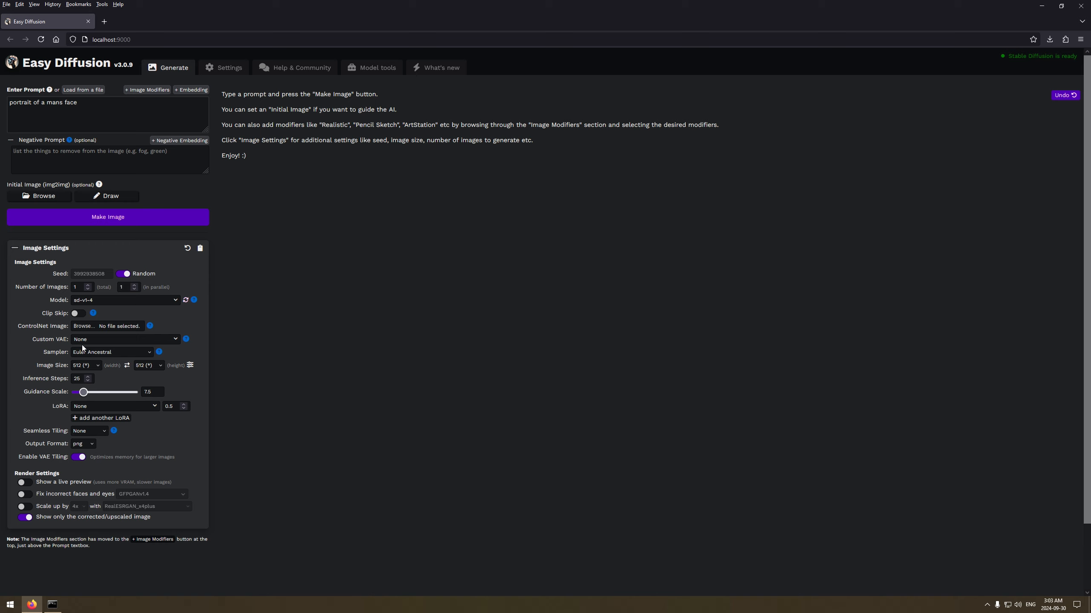
pyautogui.click(187, 341)
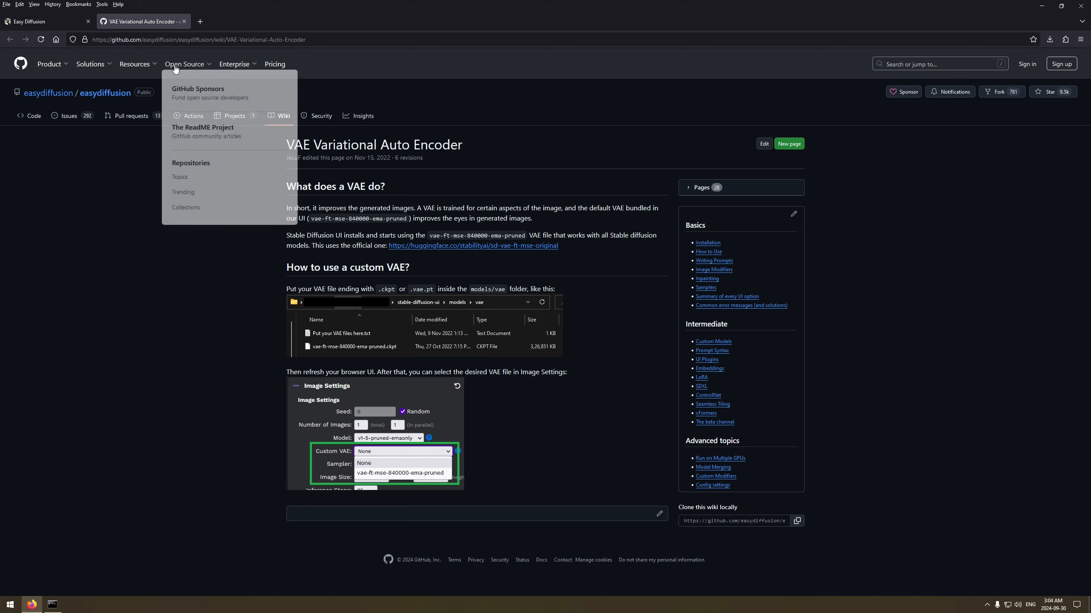
pyautogui.click(183, 22)
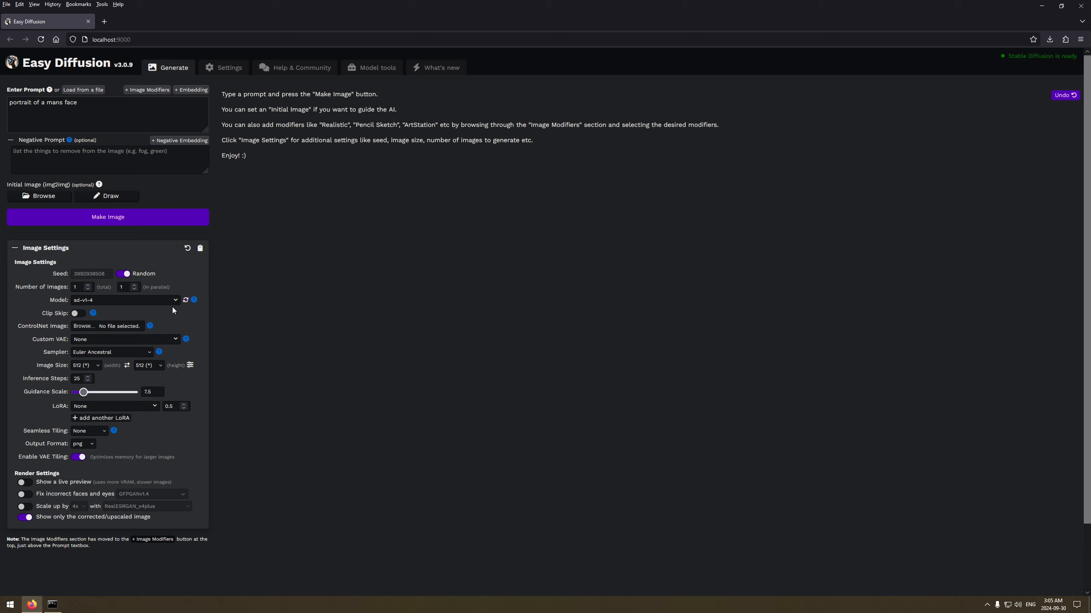
# Check which image generation models are available in the image settings.
pyautogui.click(160, 303)
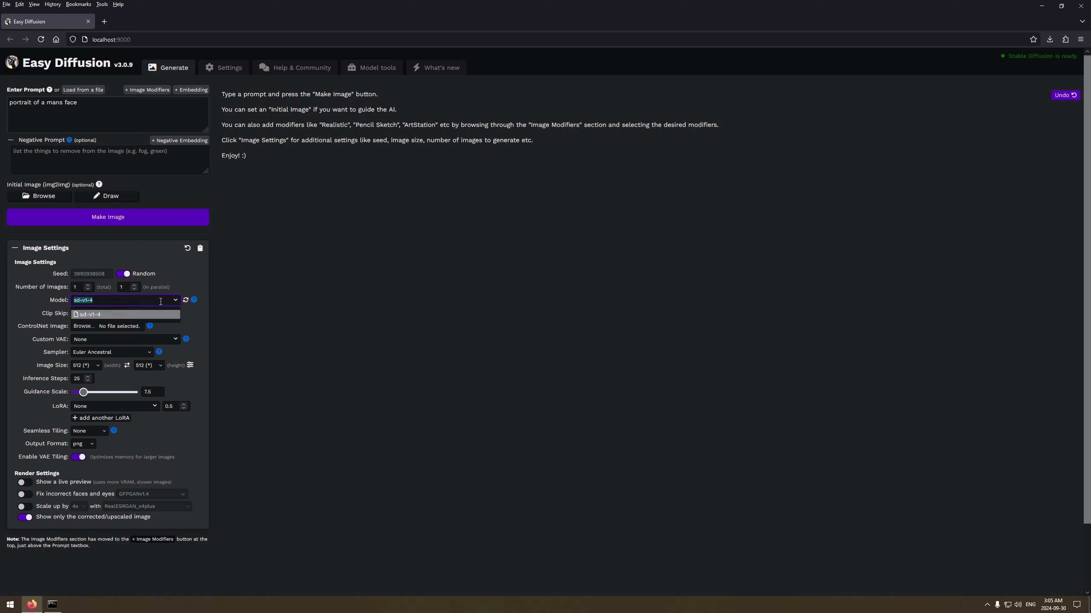
pyautogui.click(210, 303)
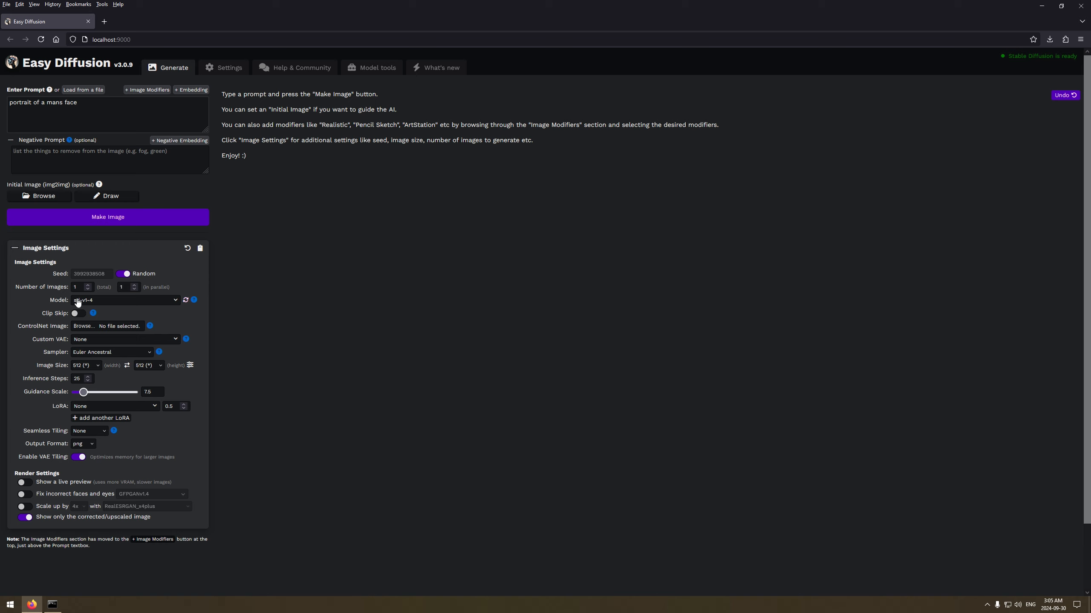
pyautogui.click(171, 302)
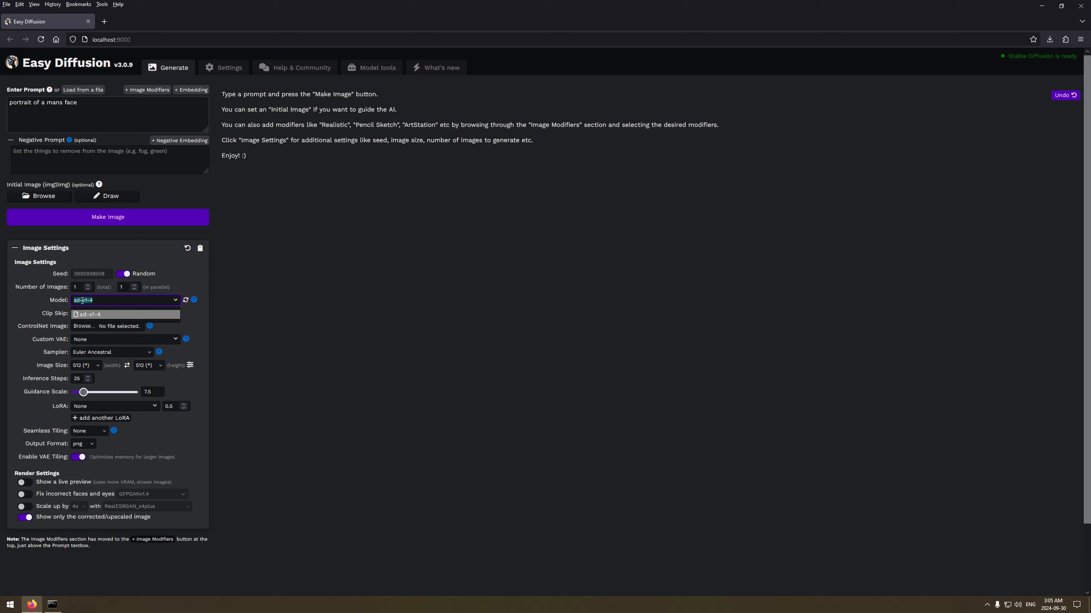
pyautogui.click(204, 300)
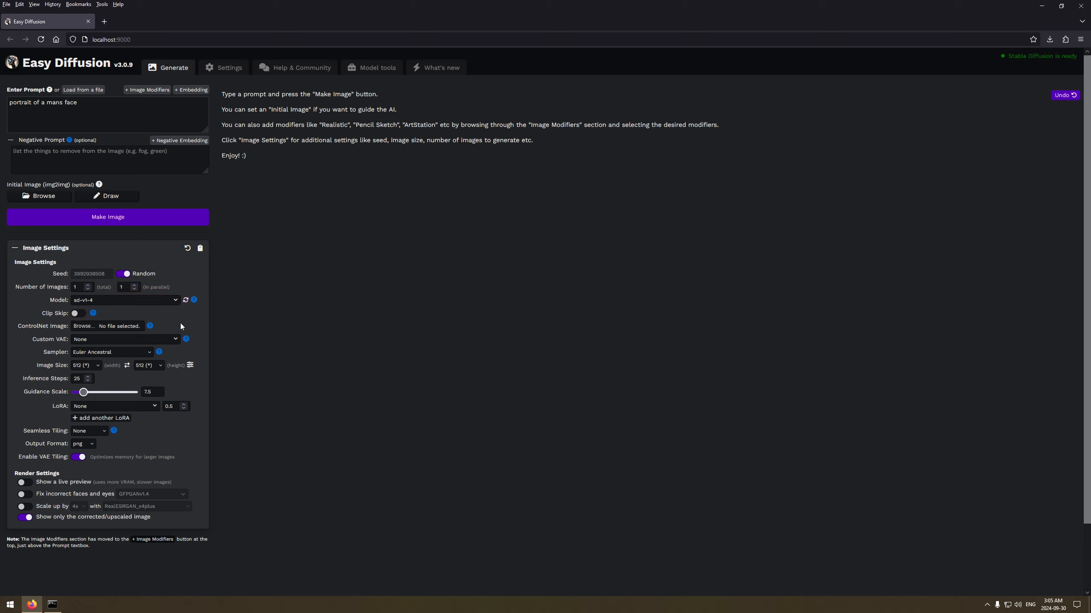
# Set the custom VAE to vae-ft-mse-840000-ema-pruned and generate a portrait with it.
pyautogui.click(111, 343)
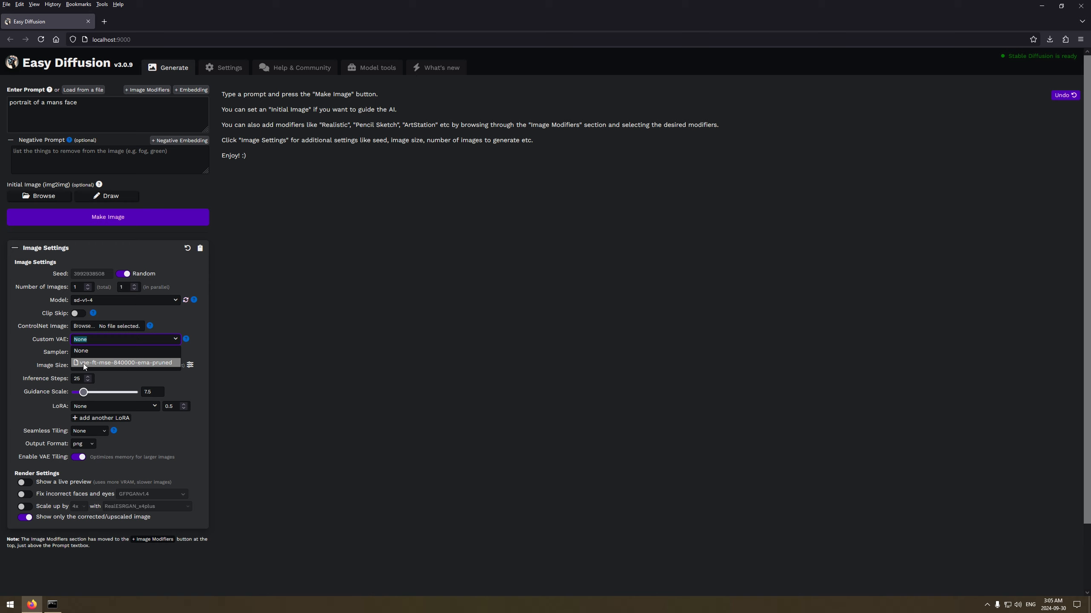
pyautogui.click(114, 363)
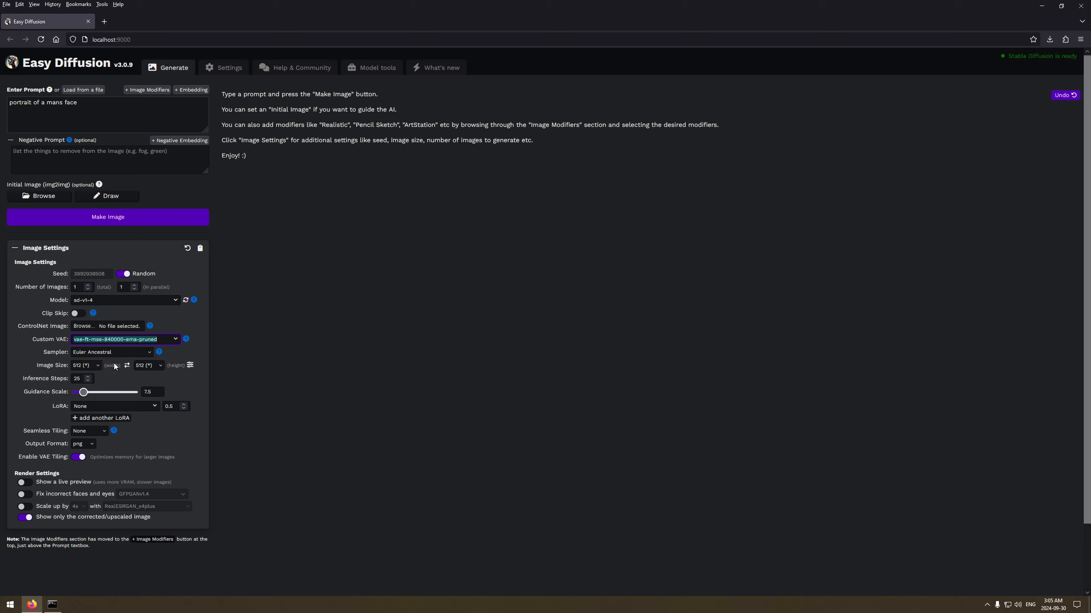
pyautogui.click(198, 340)
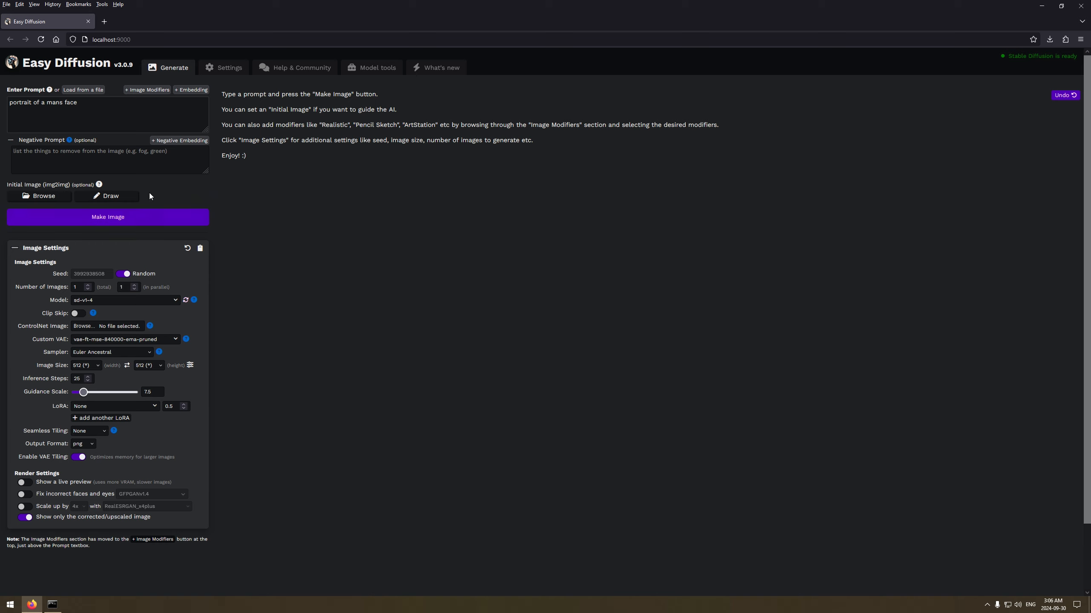
pyautogui.click(109, 223)
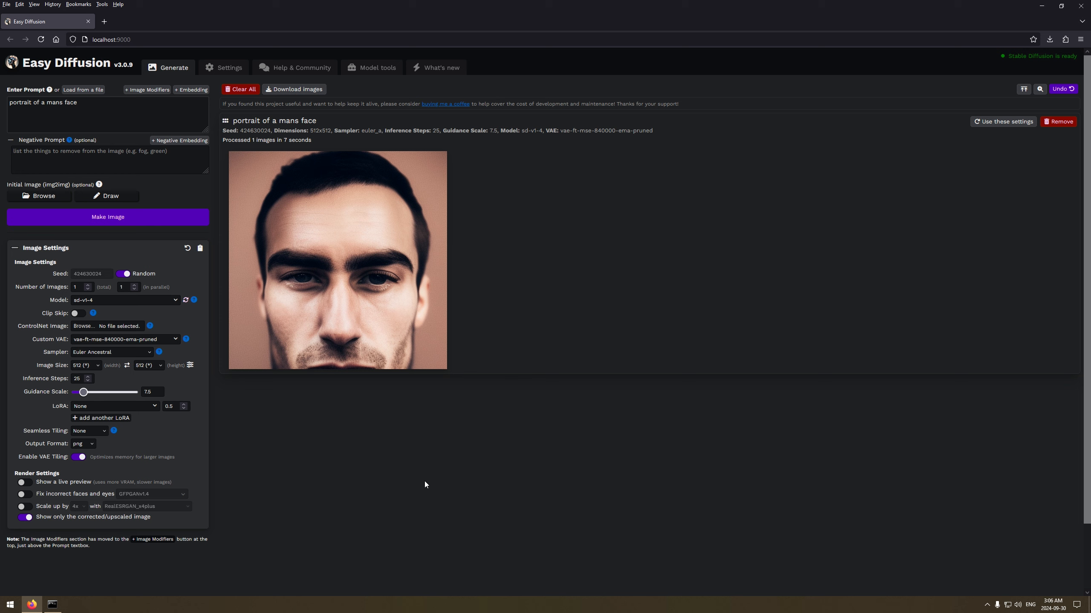
pyautogui.moveTo(316, 254)
# Reuse the generated portrait's settings, including its fixed seed, and set the custom VAE to None.
pyautogui.click(172, 339)
pyautogui.click(166, 351)
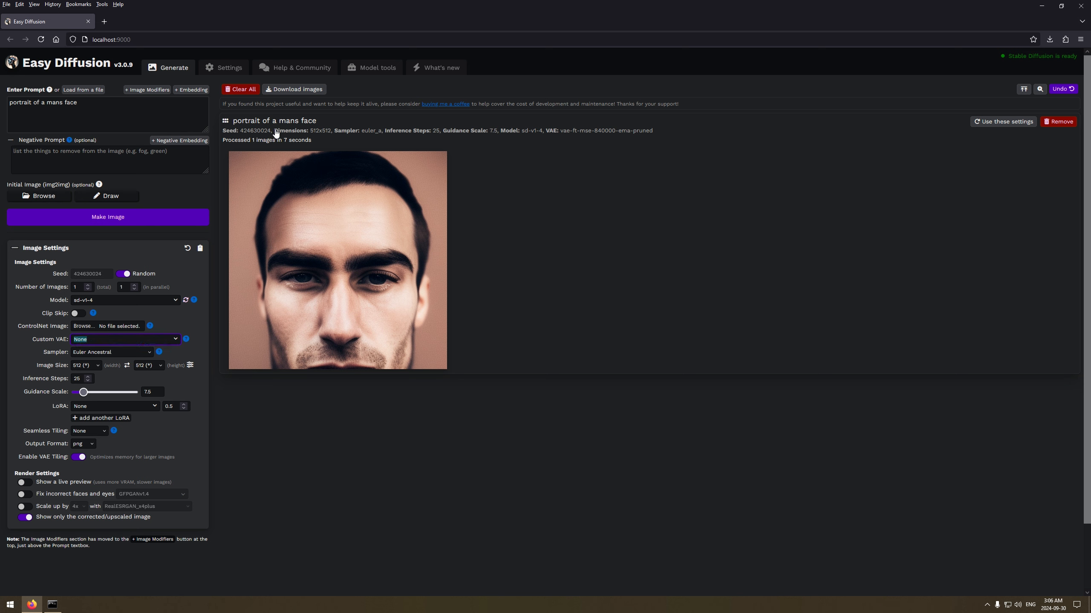
pyautogui.click(1012, 123)
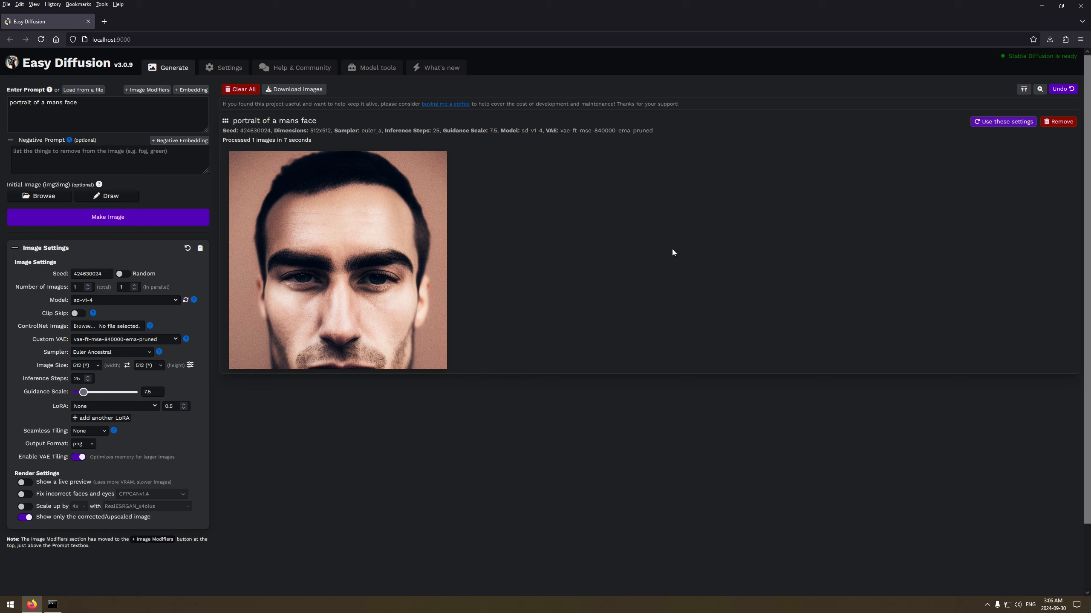
pyautogui.click(170, 341)
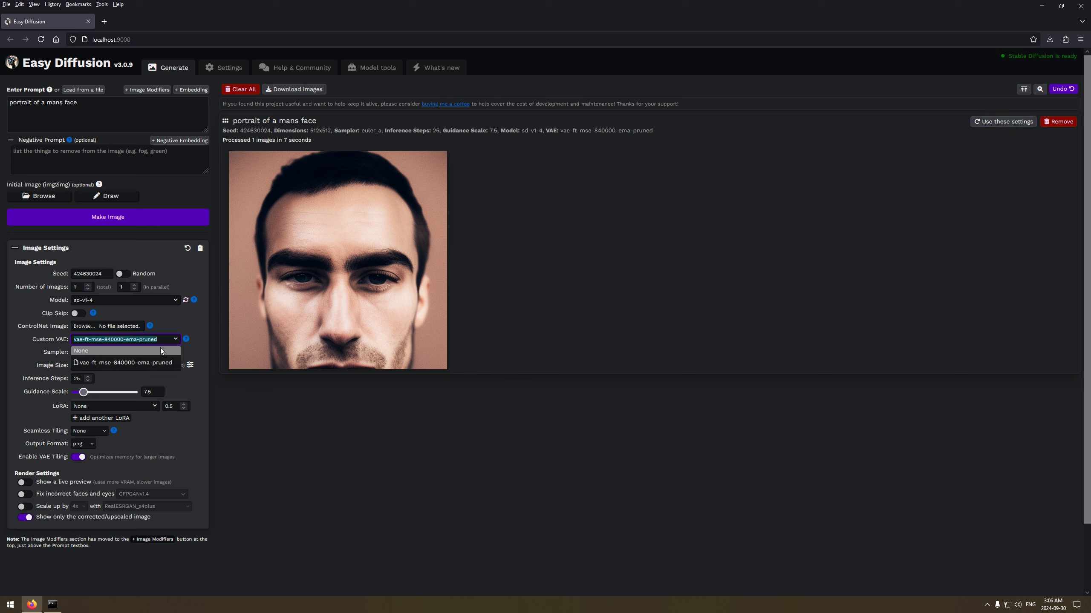
pyautogui.click(105, 351)
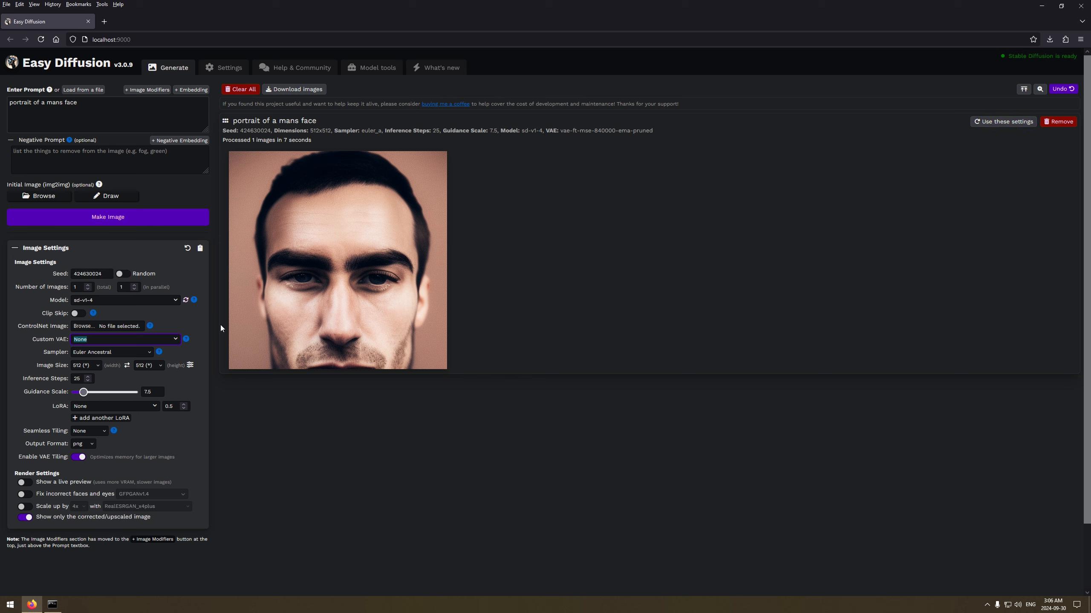
pyautogui.click(199, 335)
# Compare the seed setting with the portrait's seed, and generate the portrait again from that seed without a custom VAE.
pyautogui.moveTo(103, 274); pyautogui.dragTo(70, 275)
pyautogui.moveTo(272, 280)
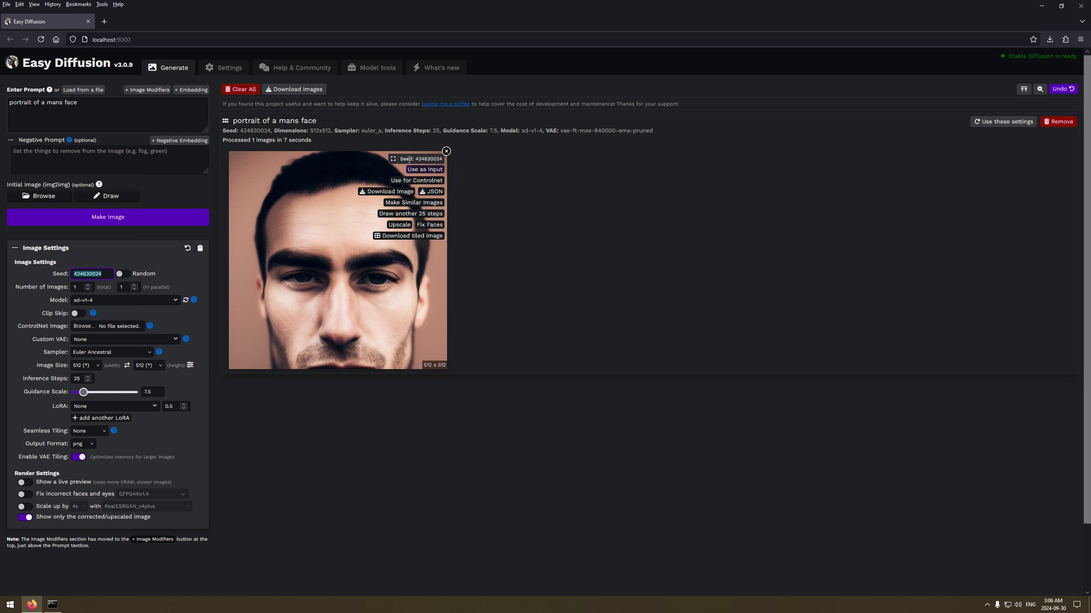
pyautogui.moveTo(416, 159); pyautogui.dragTo(434, 159)
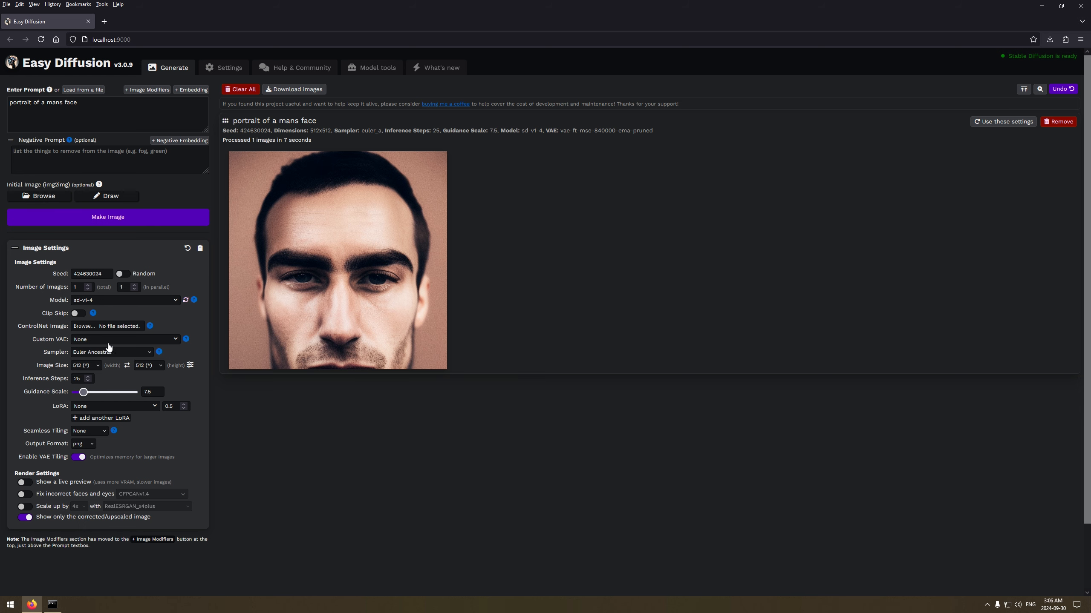
pyautogui.click(132, 218)
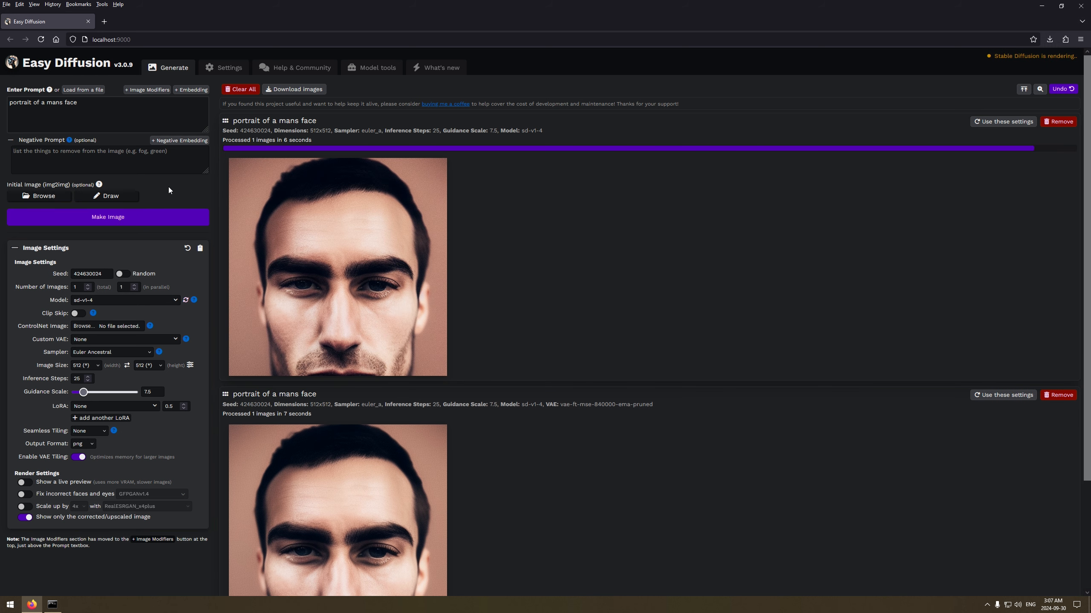
# Compare the portraits generated with and without the custom VAE, especially the eyes.
pyautogui.scroll(-2, 683, 305)
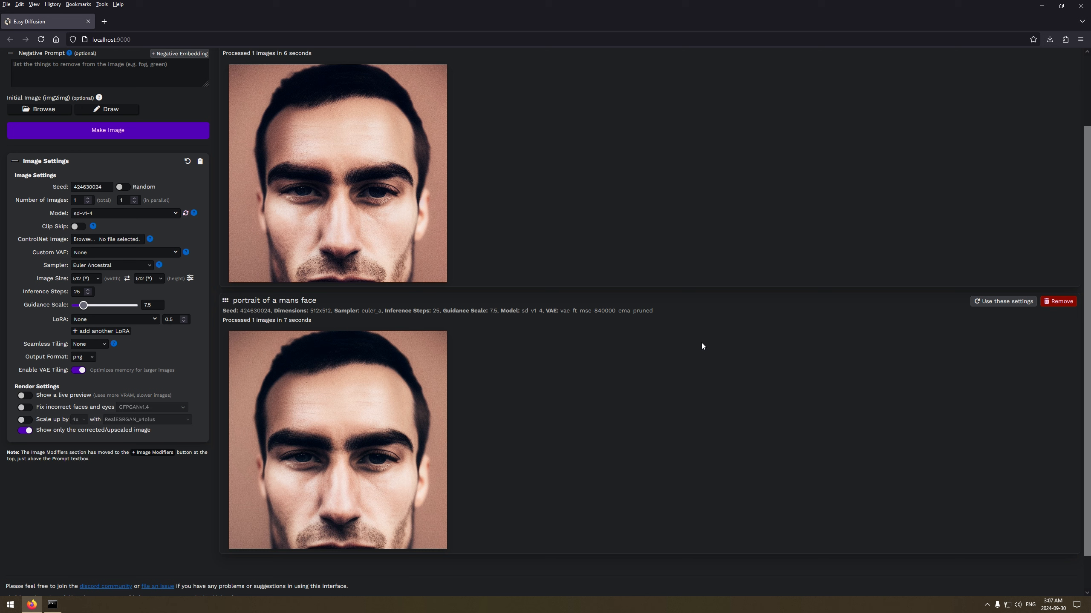
pyautogui.moveTo(304, 467)
pyautogui.scroll(1, 562, 225)
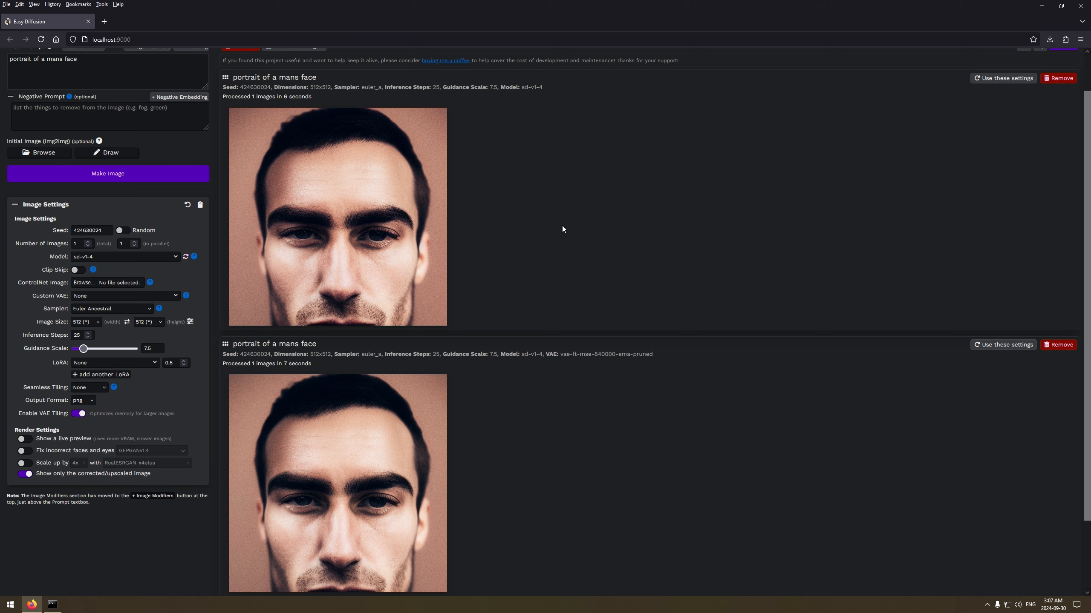
# Compare the chin and beard areas of the two portraits, and check the available custom VAE options.
pyautogui.scroll(-1, 519, 275)
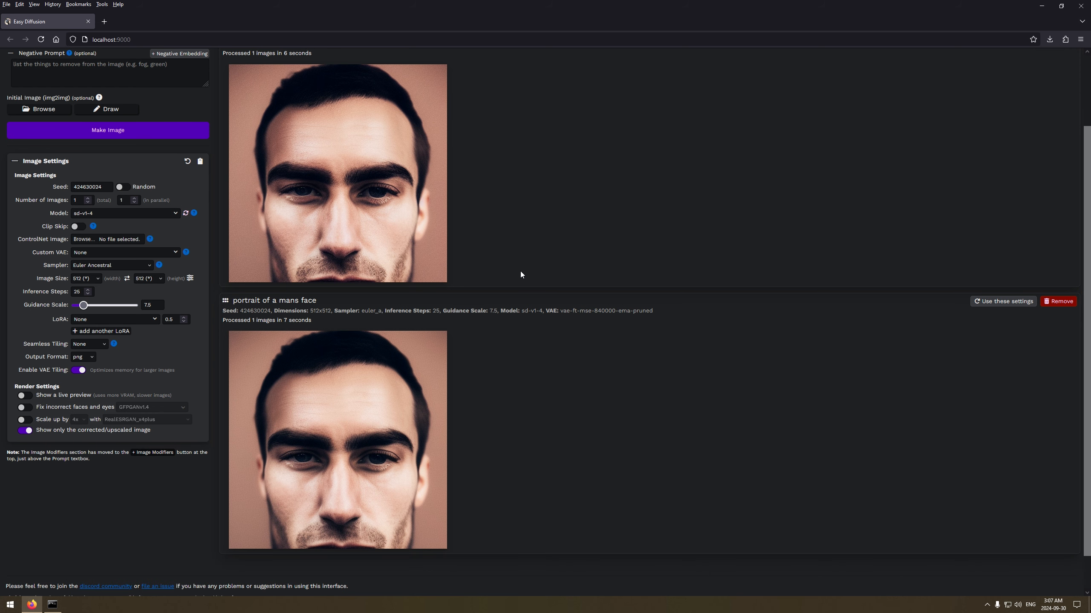
pyautogui.moveTo(309, 542)
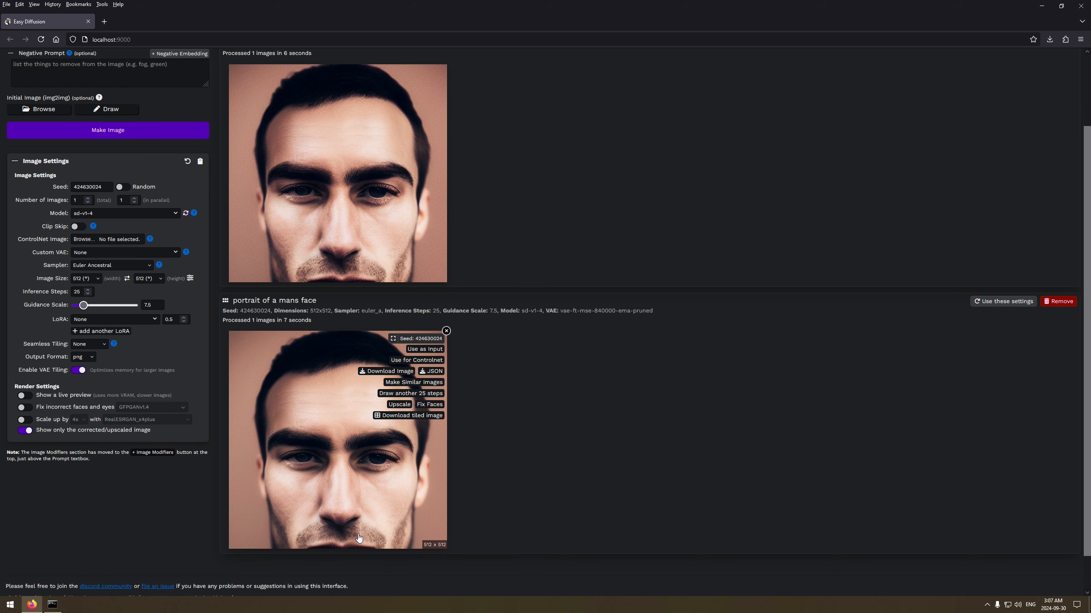
pyautogui.moveTo(308, 272)
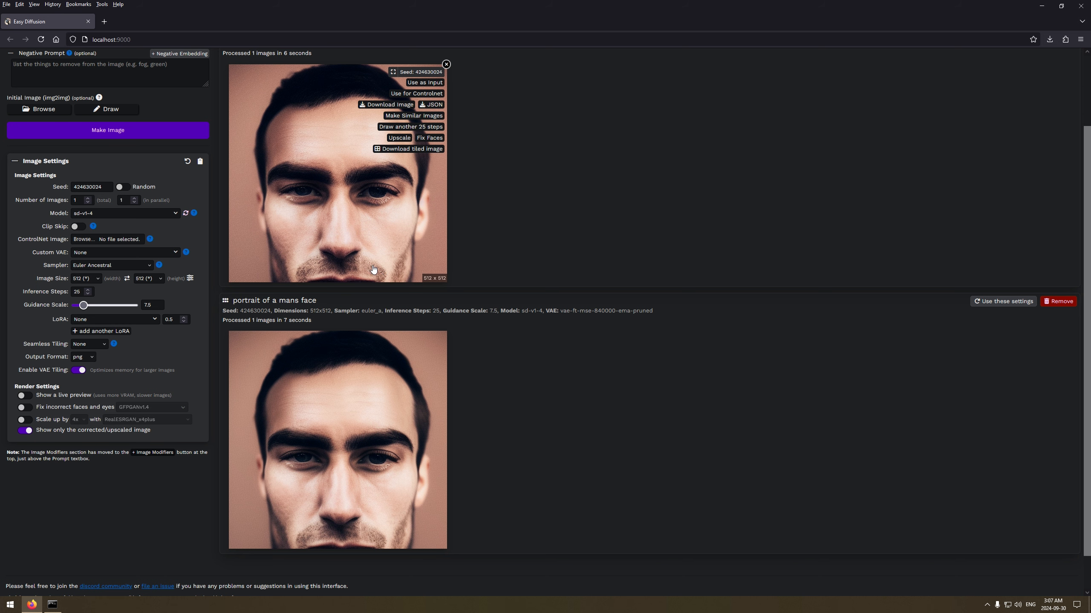
pyautogui.scroll(1, 601, 209)
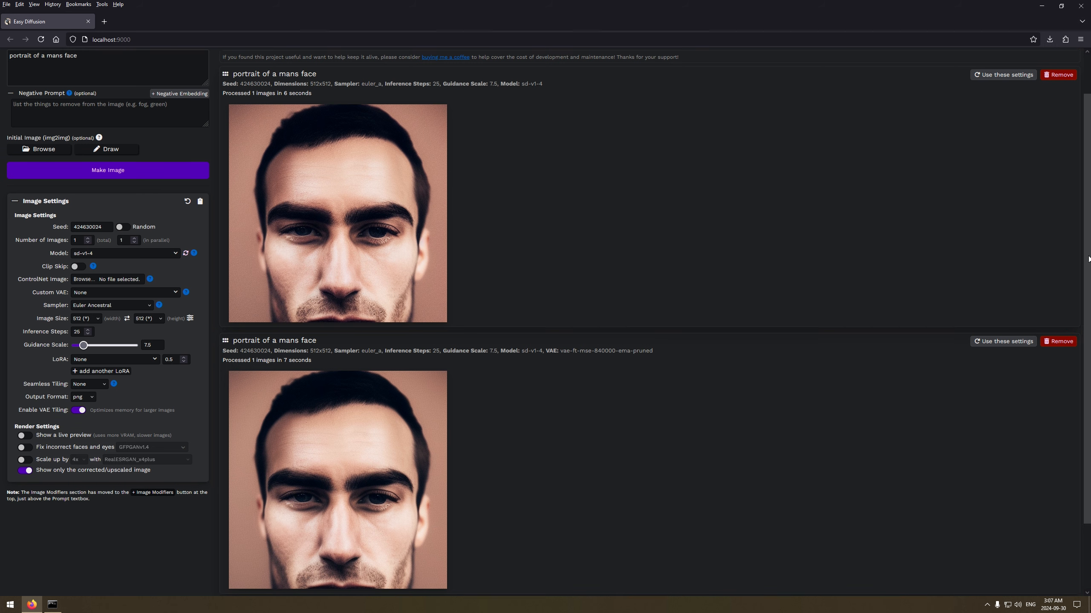
pyautogui.scroll(-1, 1087, 266)
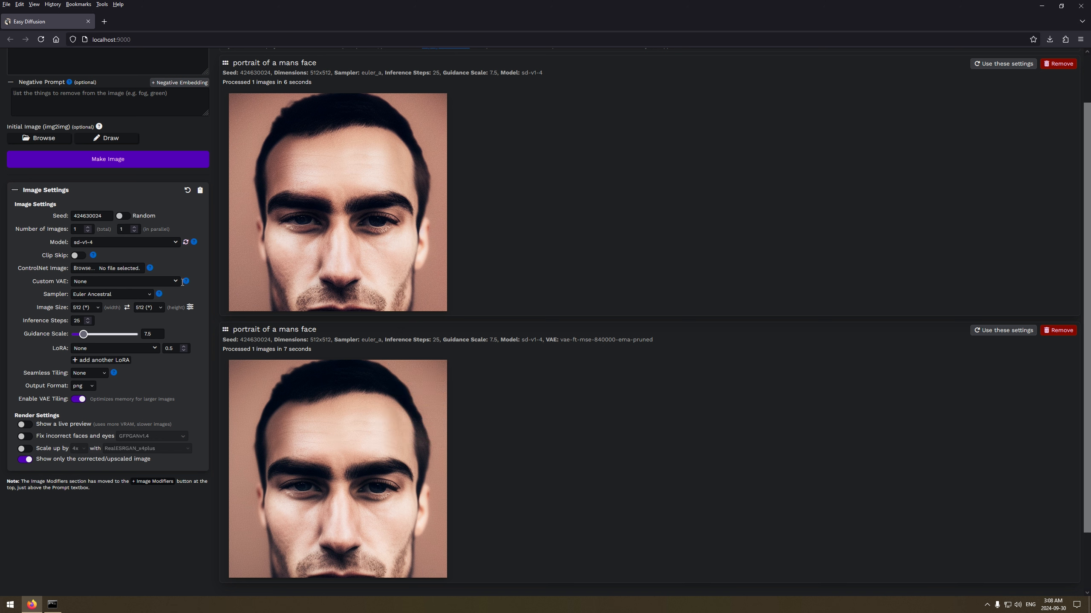
pyautogui.moveTo(292, 282)
pyautogui.click(174, 282)
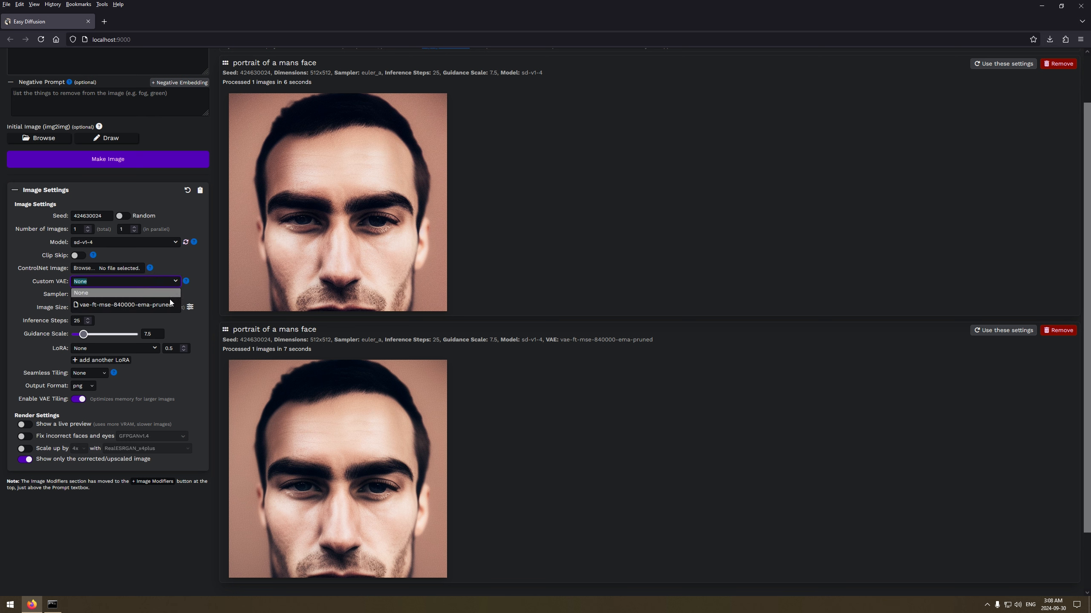
pyautogui.click(197, 284)
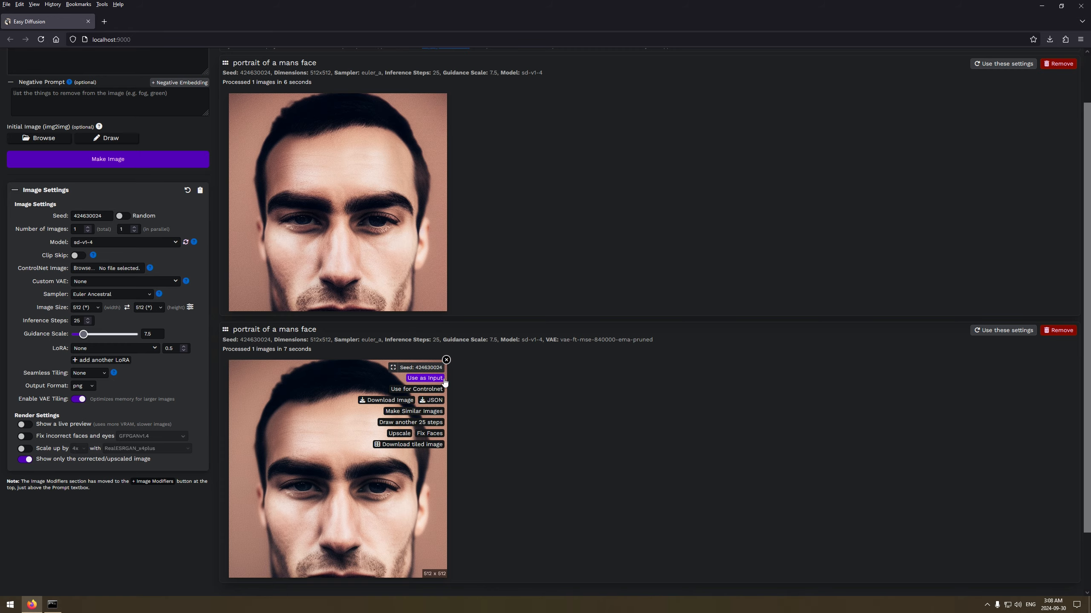
# Clear all generated portraits from the results.
pyautogui.scroll(2, 653, 392)
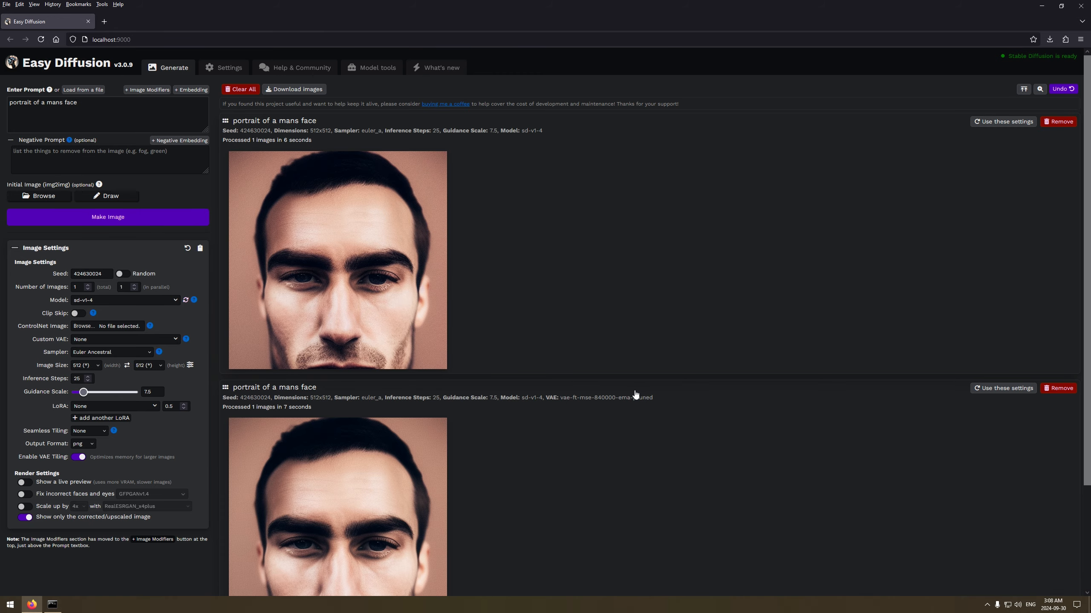
pyautogui.click(253, 90)
pyautogui.click(518, 344)
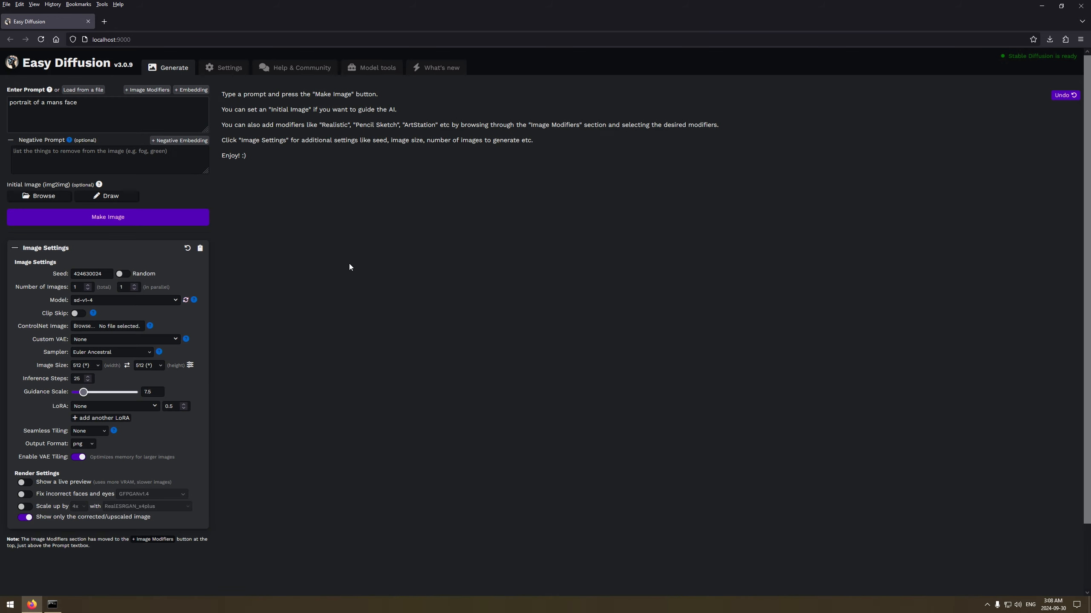
# Set the fixed seed to 424630345 and generate the portrait from it.
pyautogui.click(123, 278)
pyautogui.click(123, 279)
pyautogui.click(123, 278)
pyautogui.click(124, 278)
pyautogui.moveTo(103, 274); pyautogui.dragTo(93, 274)
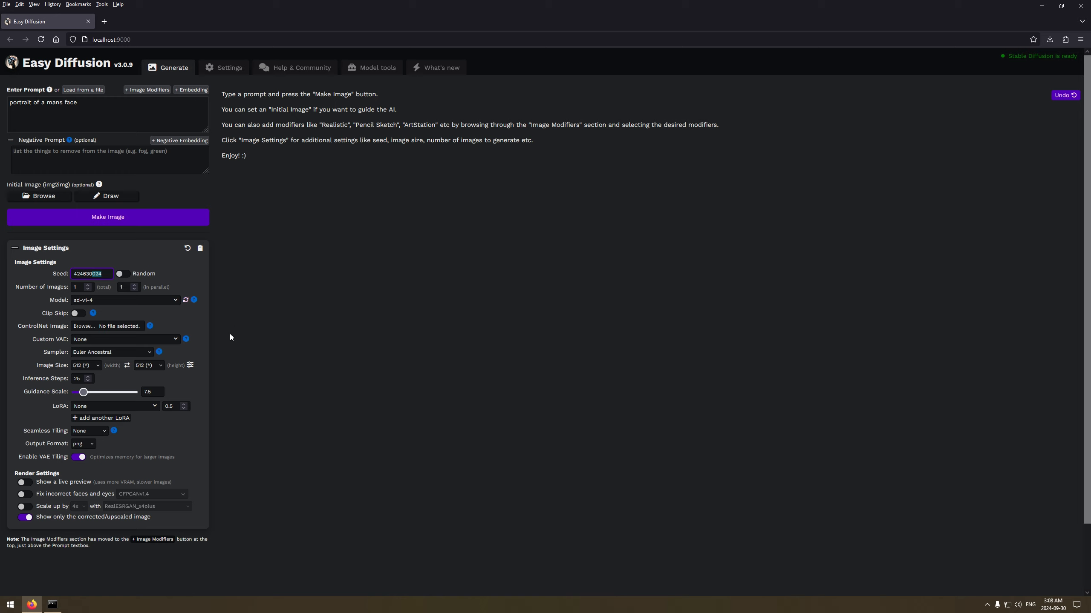
pyautogui.write('345')
pyautogui.click(108, 221)
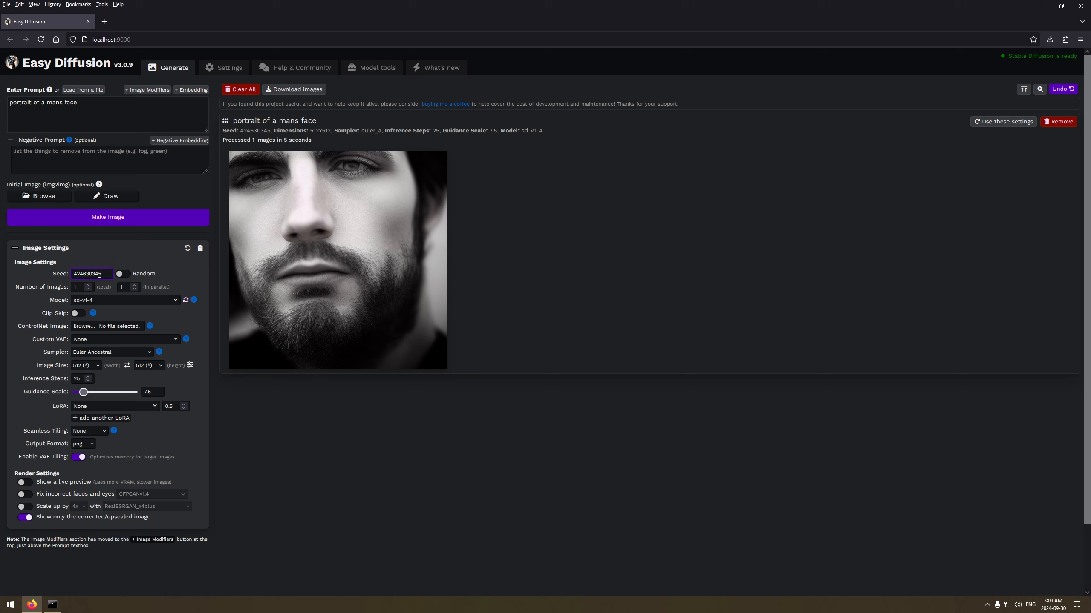
# Open Notepad and try to paste the portrait's seed into a blank document.
pyautogui.moveTo(99, 274); pyautogui.dragTo(73, 275)
pyautogui.click(11, 604)
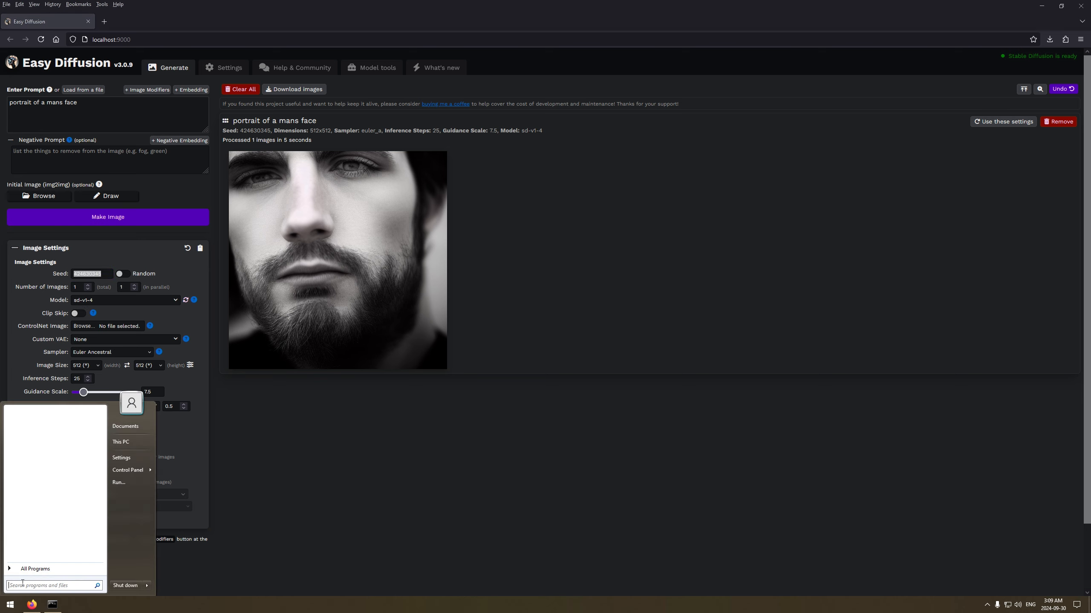
pyautogui.click(30, 572)
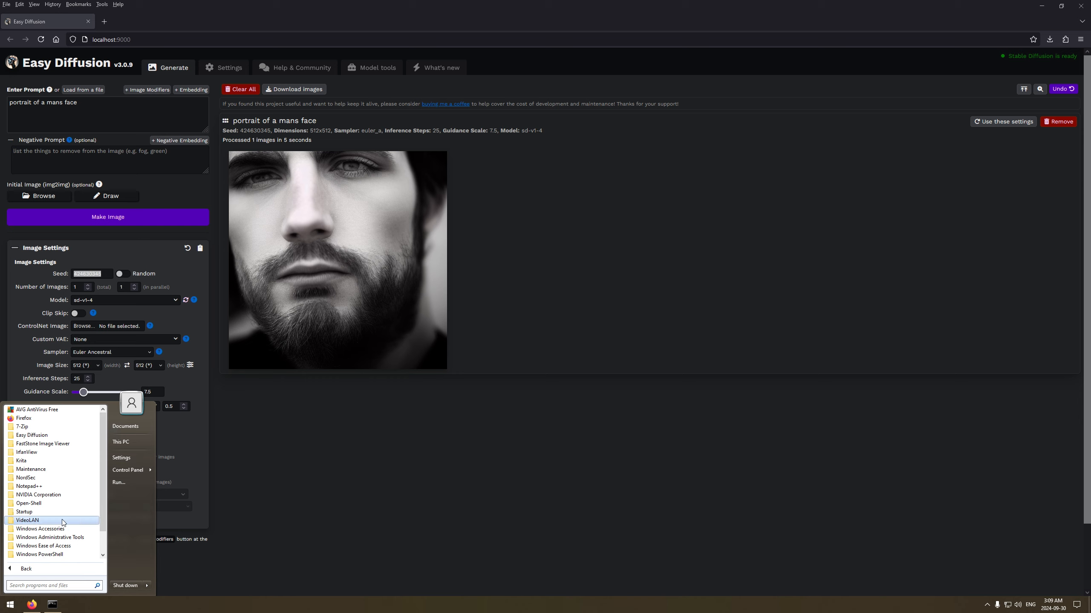
pyautogui.click(38, 533)
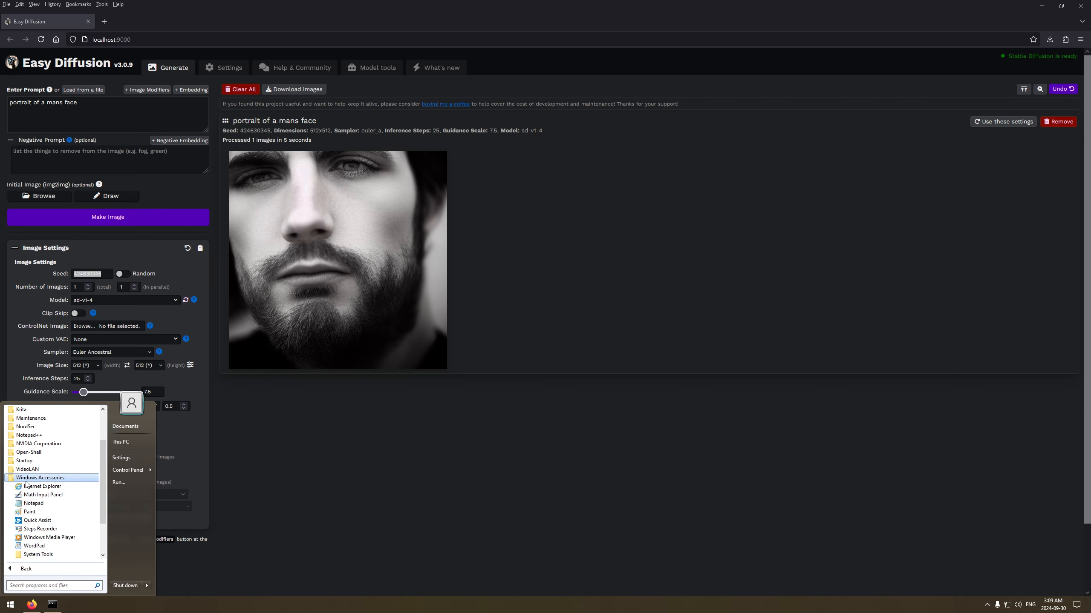
pyautogui.click(34, 504)
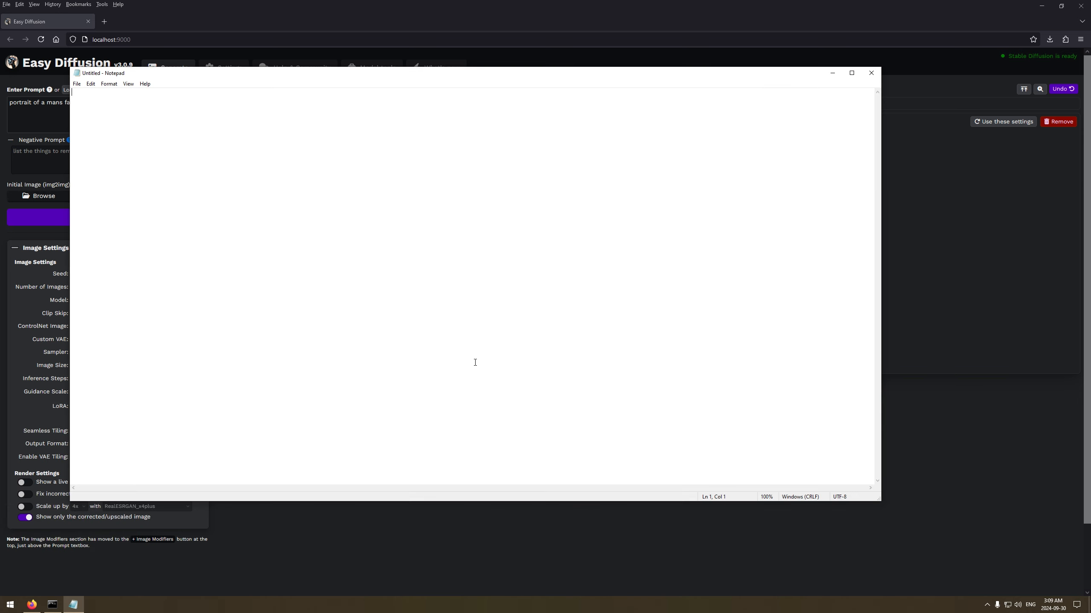
pyautogui.rightClick(307, 206)
pyautogui.click(326, 242)
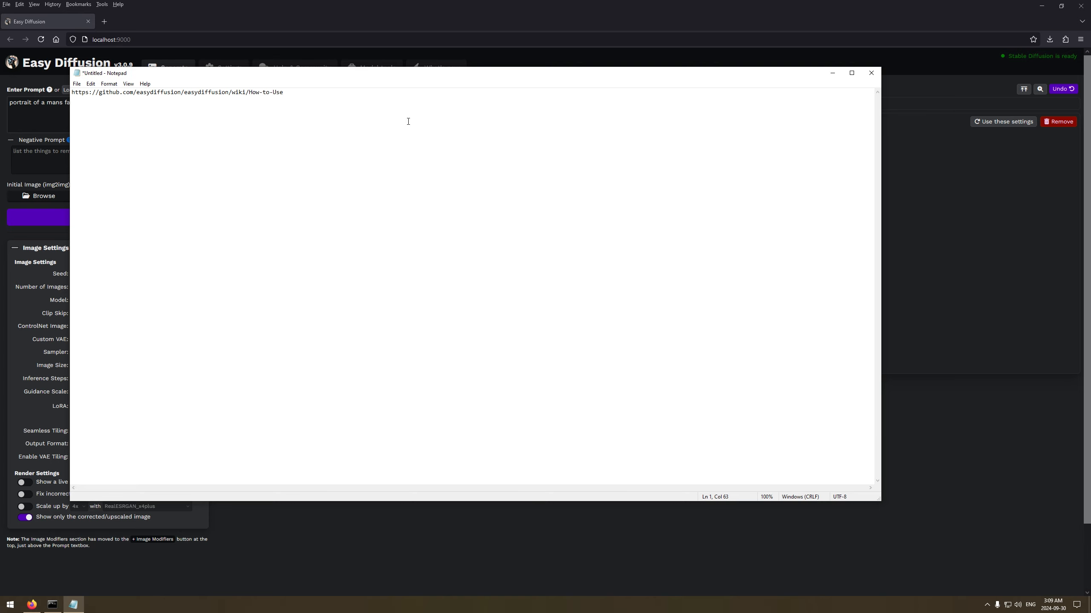
pyautogui.click(832, 72)
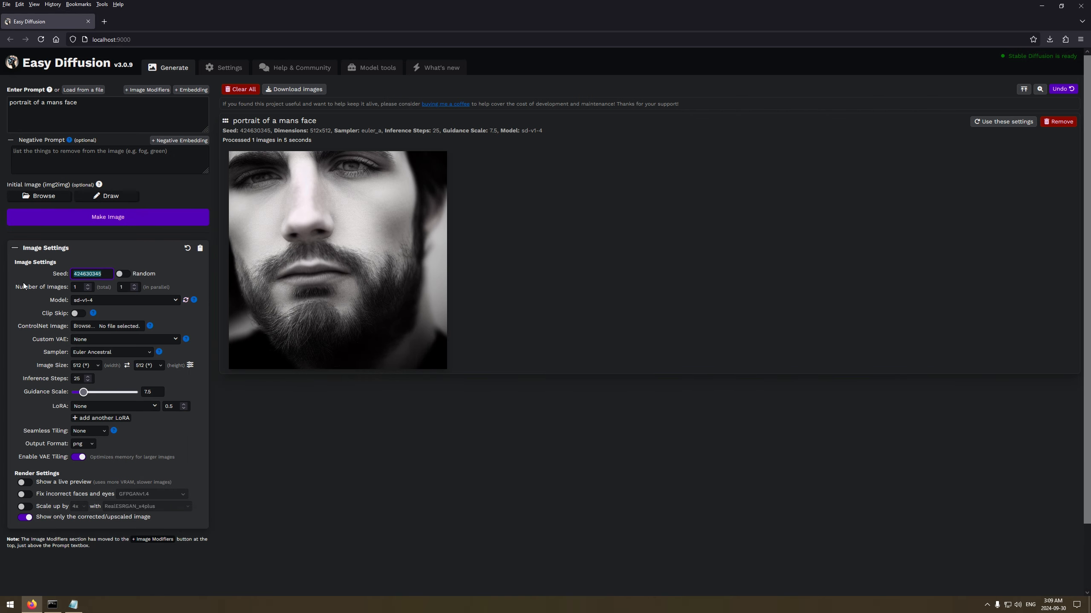
# Copy the portrait's seed into Notepad in place of the pasted link, and close Notepad without saving.
pyautogui.rightClick(102, 275)
pyautogui.click(114, 327)
pyautogui.click(74, 604)
pyautogui.moveTo(284, 92); pyautogui.dragTo(71, 92)
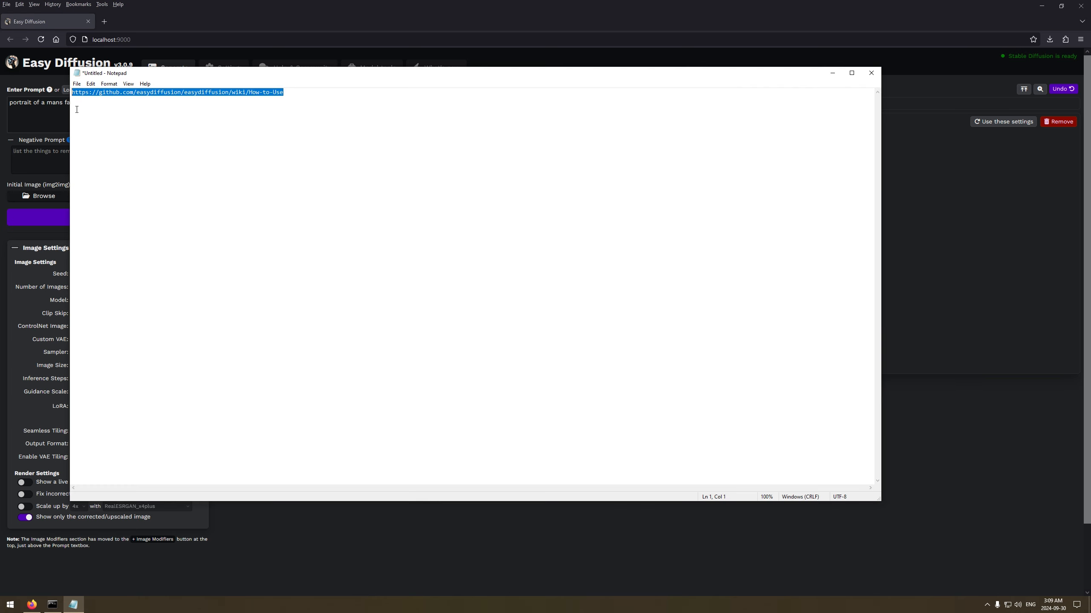
pyautogui.rightClick(183, 108)
pyautogui.click(198, 145)
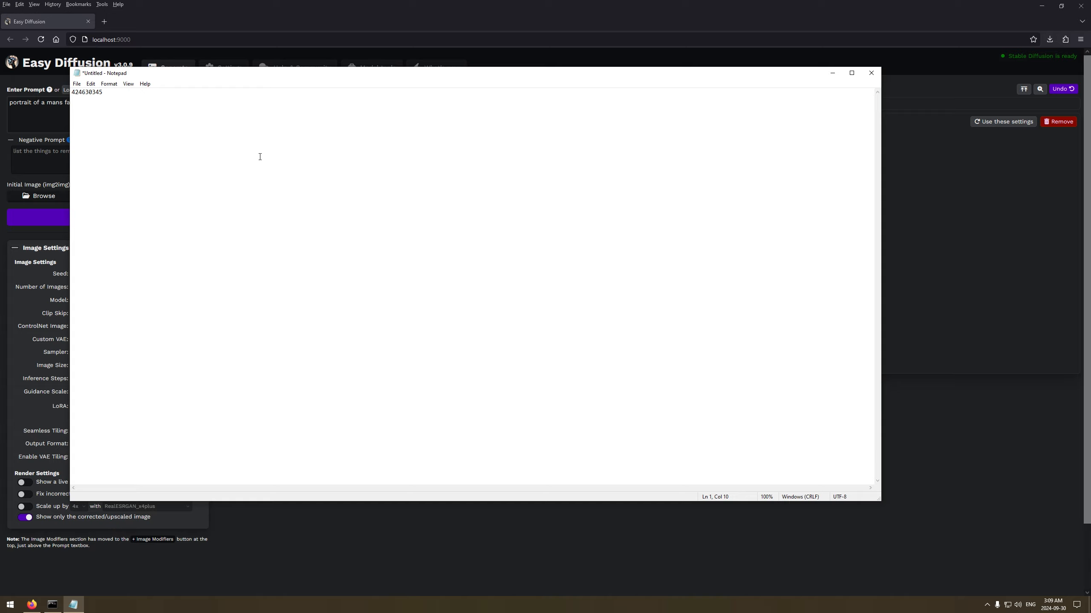
pyautogui.click(871, 73)
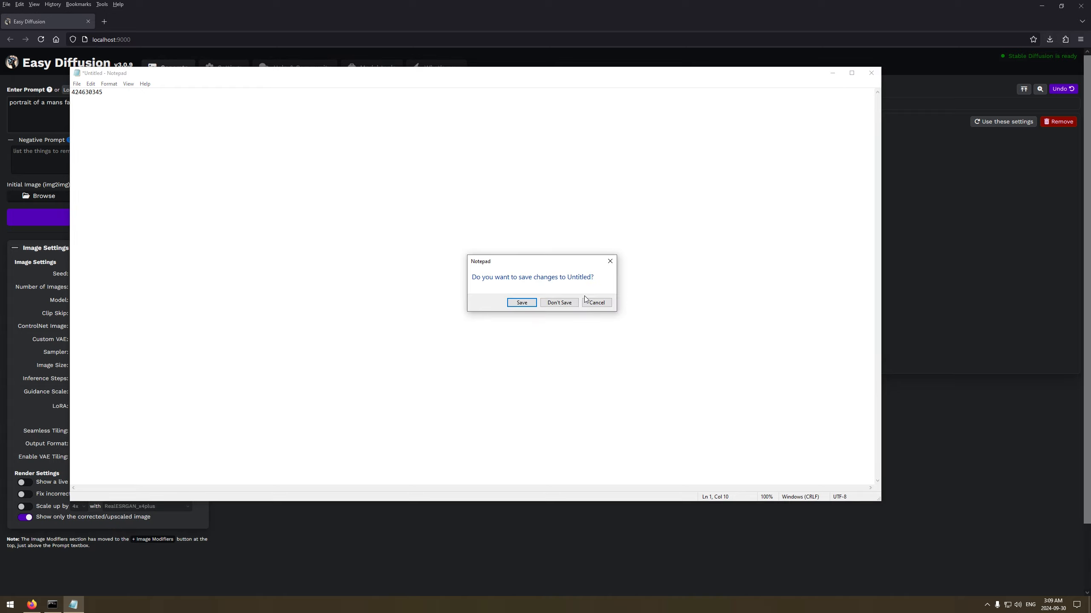
pyautogui.click(559, 303)
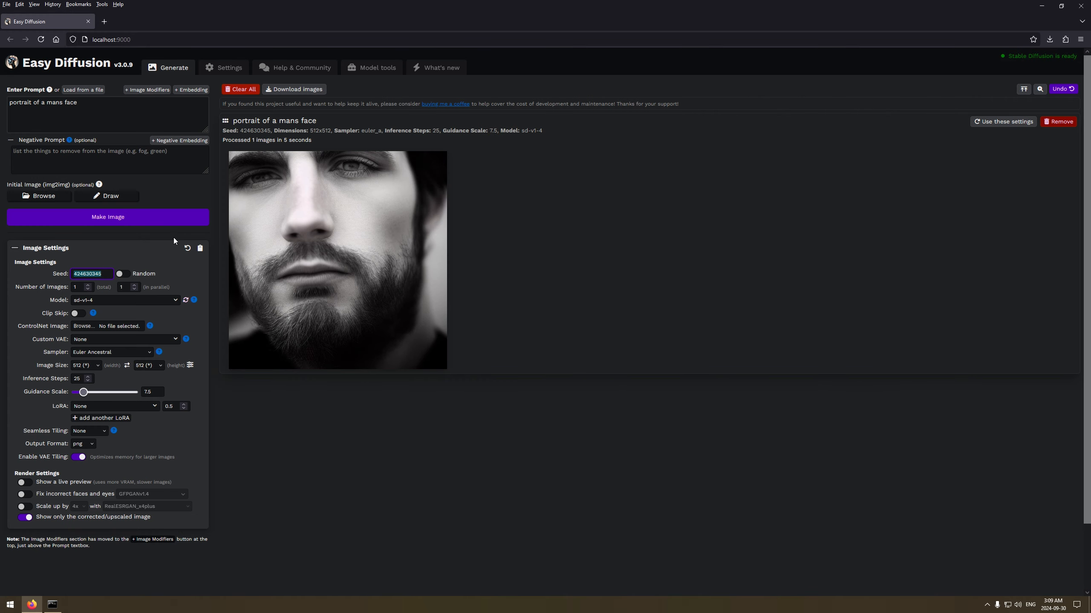
# Switch the seed back to random and generate a new portrait with the earlier results cleared.
pyautogui.click(123, 274)
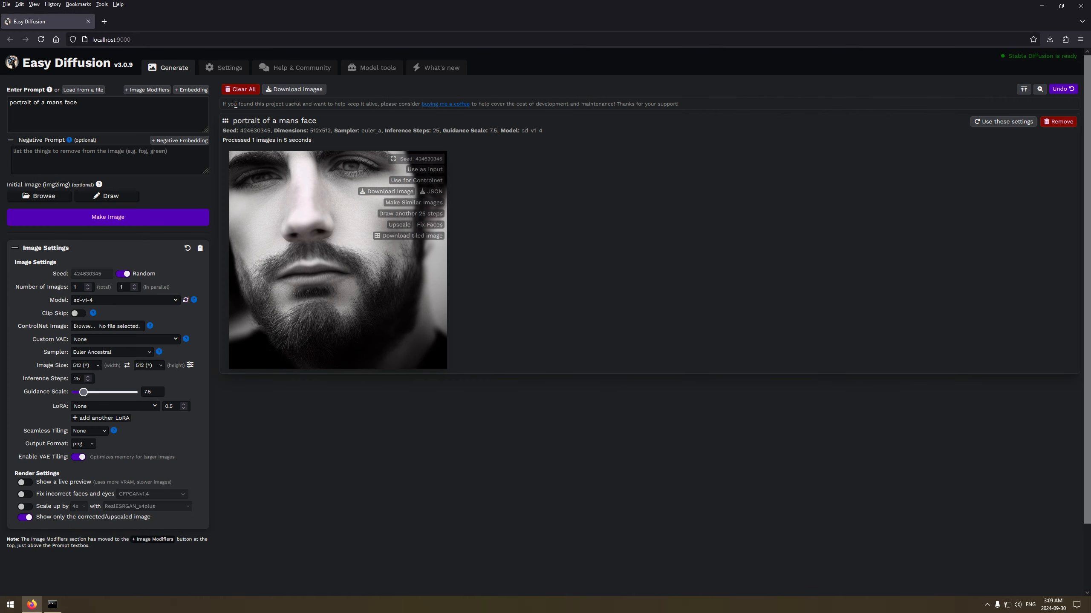
pyautogui.click(251, 89)
pyautogui.click(518, 342)
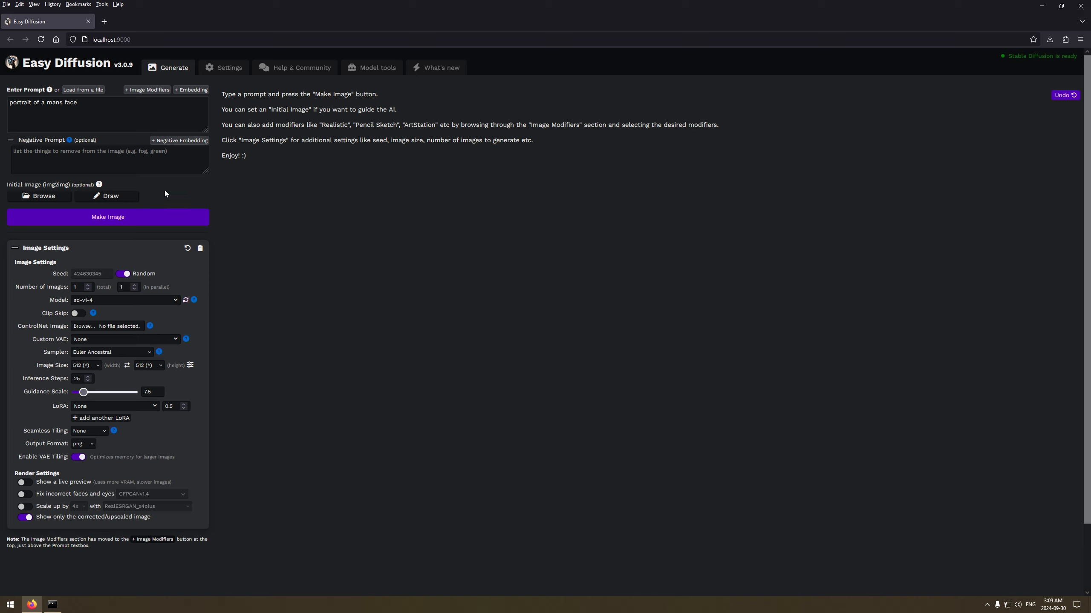
pyautogui.click(108, 222)
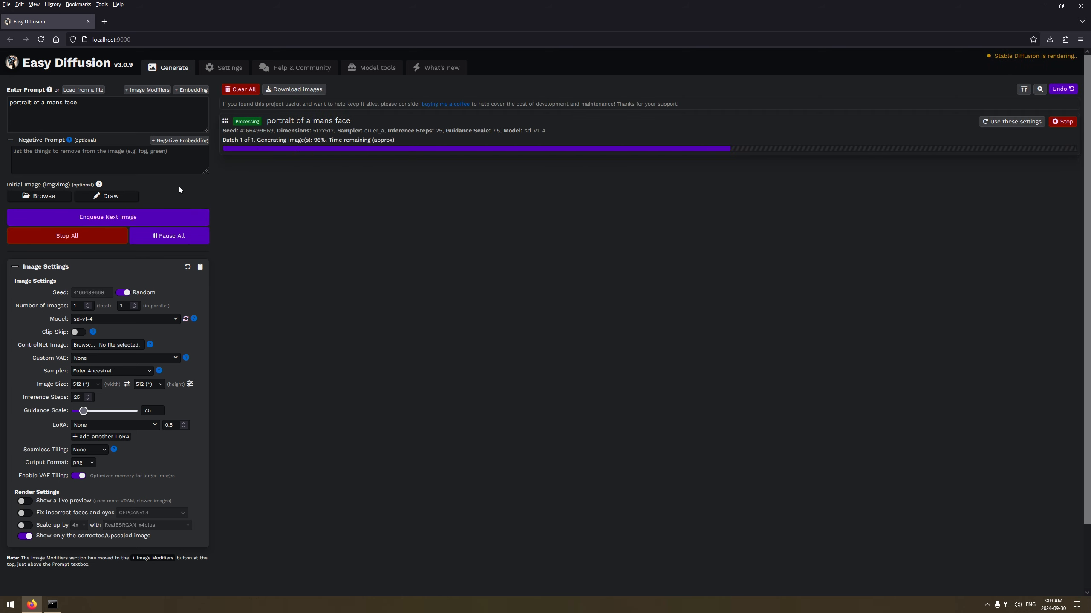
# Enable upscaling by 4x with RealESRGAN_x4plus in the render settings.
pyautogui.moveTo(438, 360)
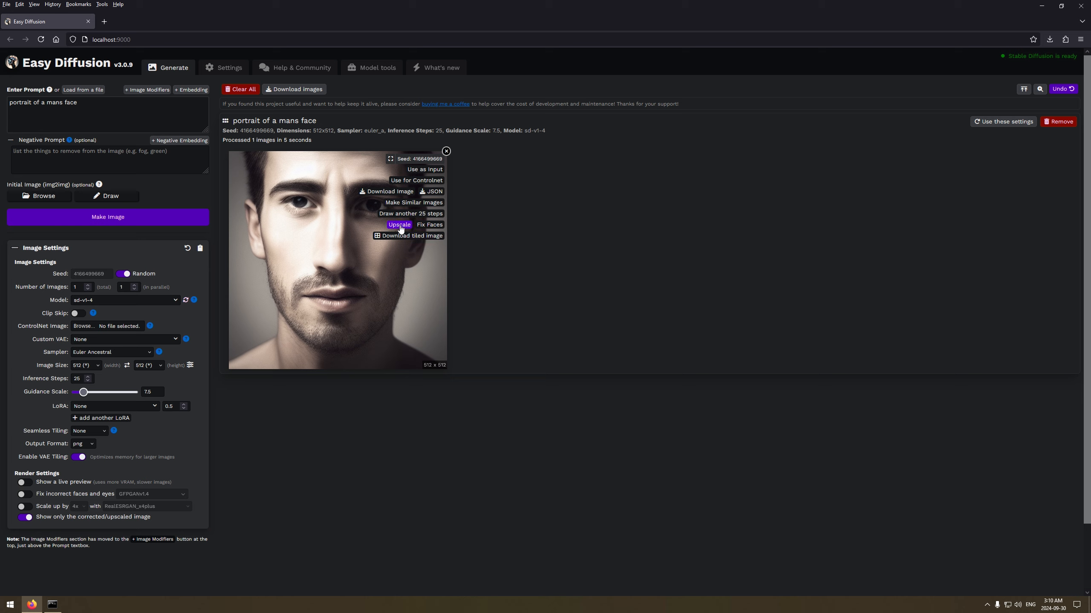
pyautogui.click(28, 508)
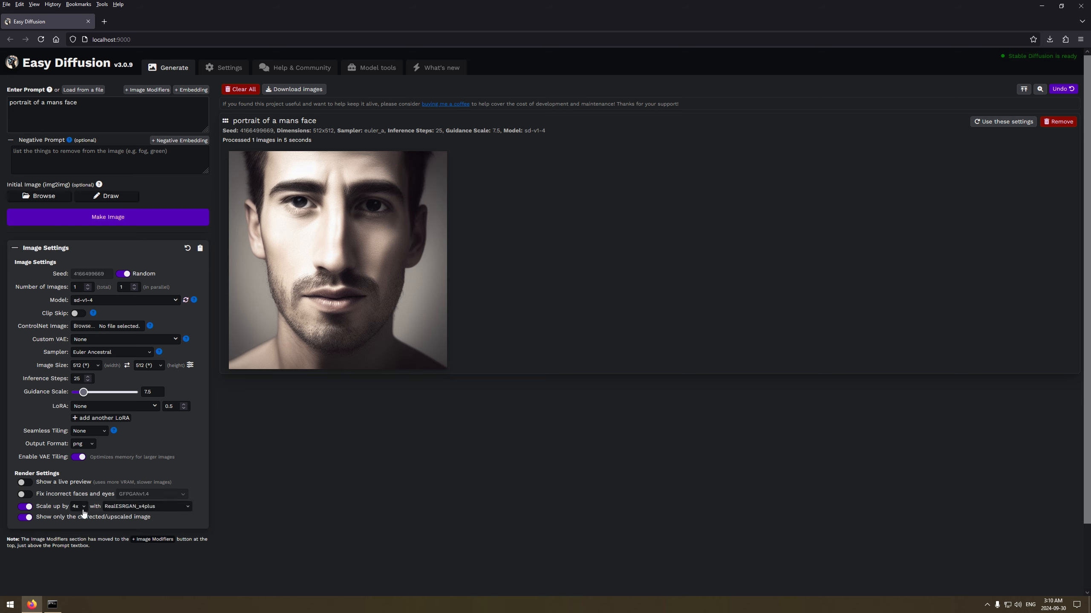
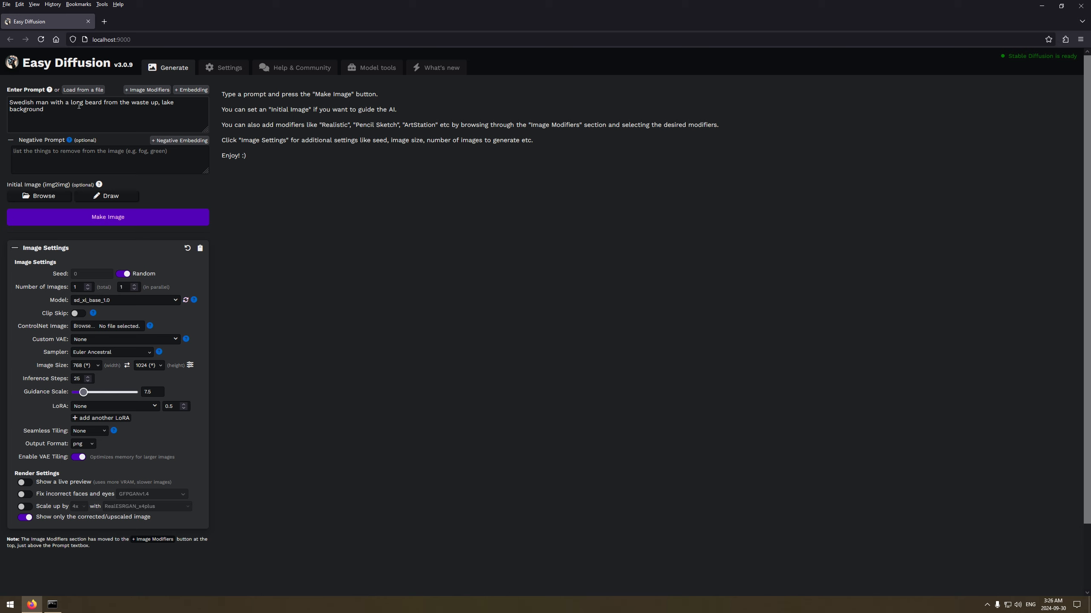
# Check which Stable Diffusion models are available for the Swedish man prompt.
pyautogui.click(174, 301)
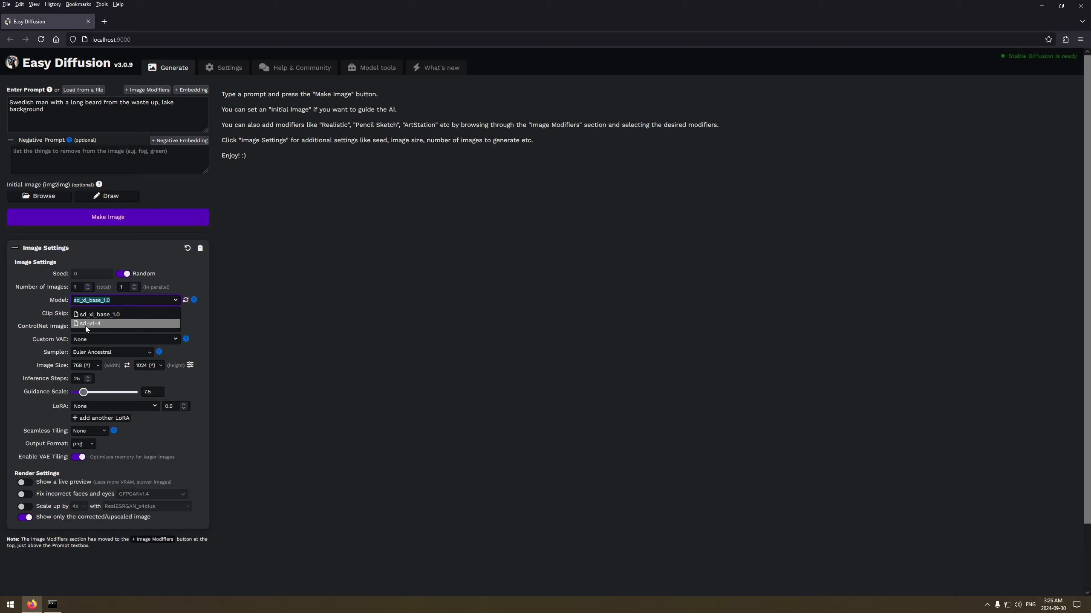
pyautogui.click(199, 271)
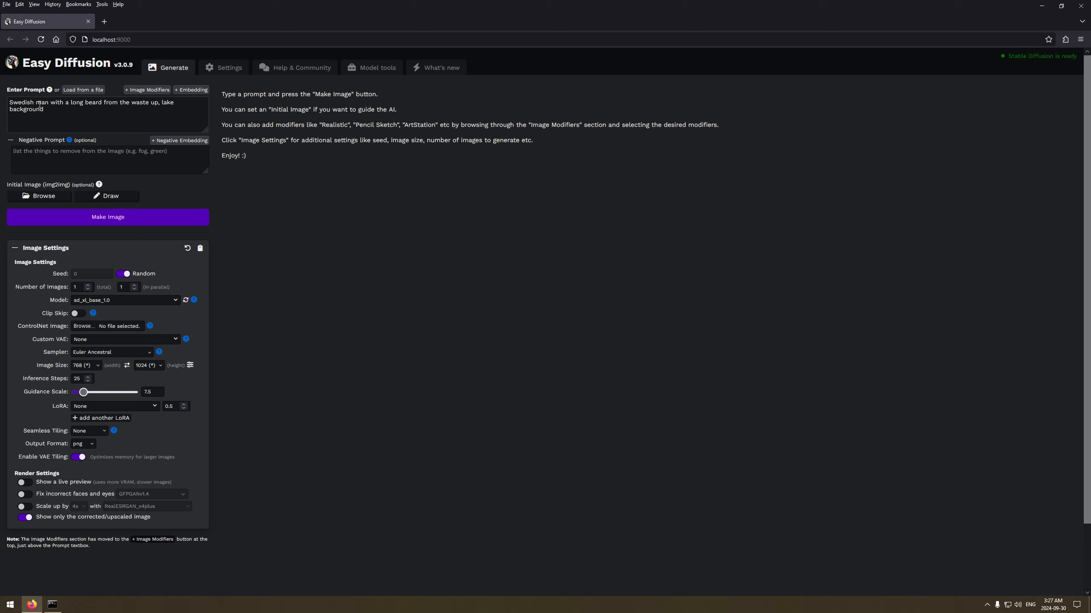
pyautogui.click(105, 300)
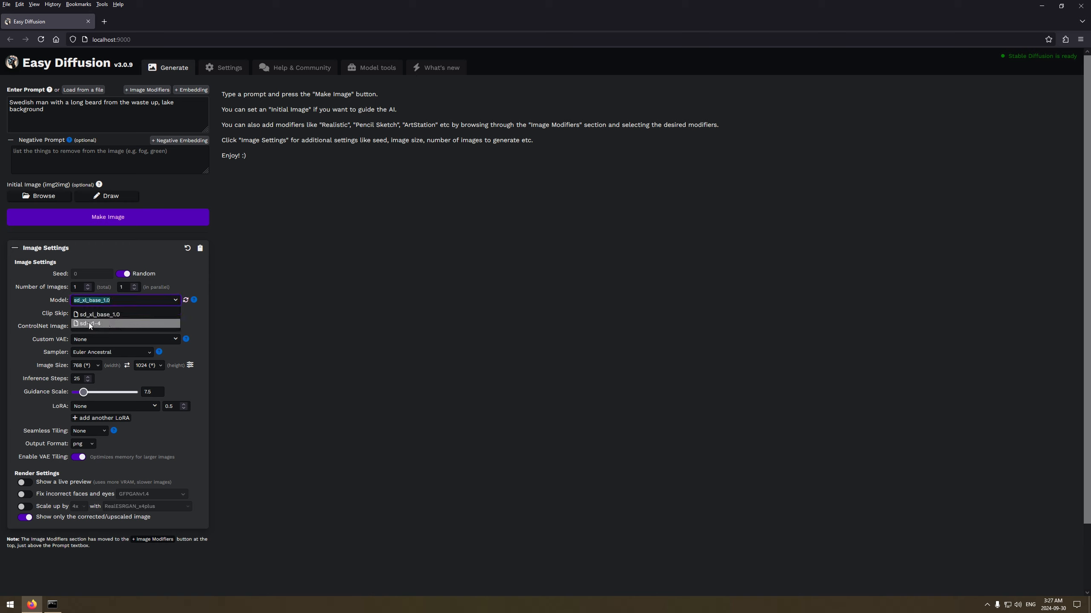
pyautogui.click(196, 279)
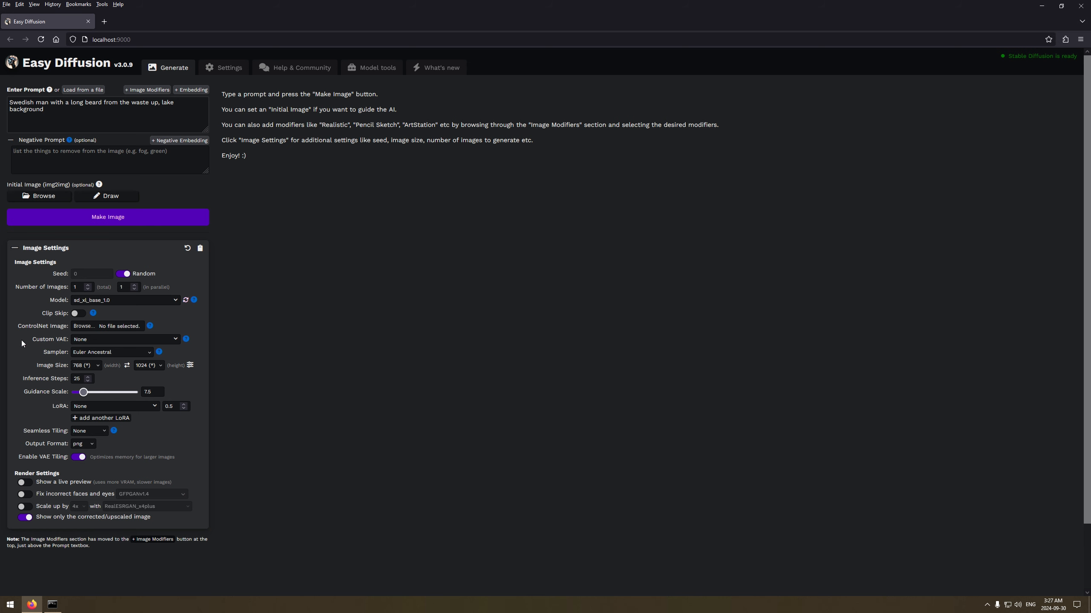
# Generate the Swedish man image with sd_xl_base_1.0 at 768 x 1024, following the rendering progress in the Easy Diffusion console window.
pyautogui.click(110, 217)
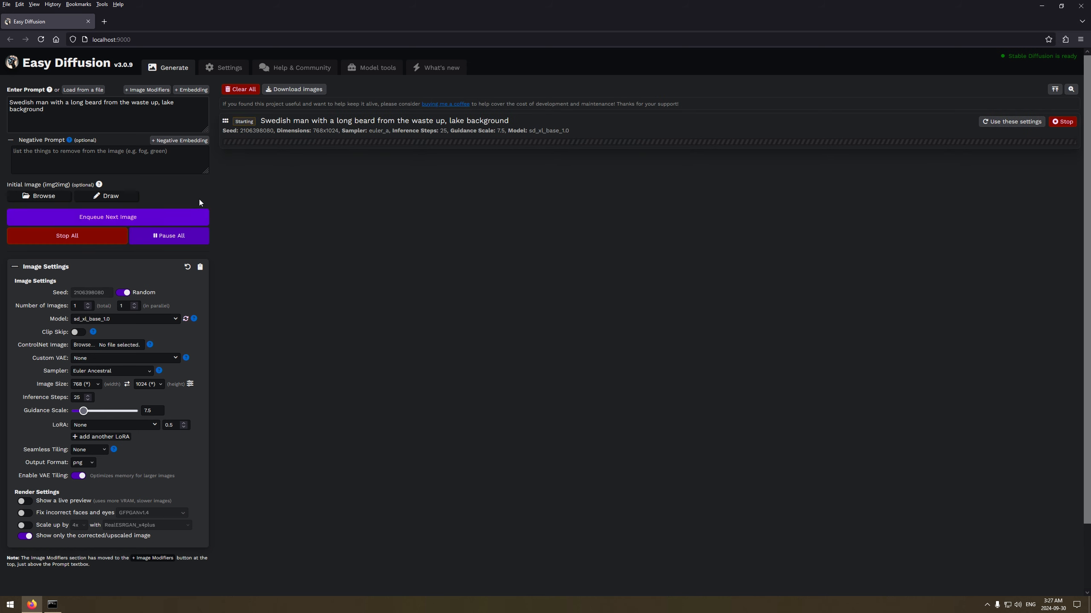
pyautogui.click(52, 604)
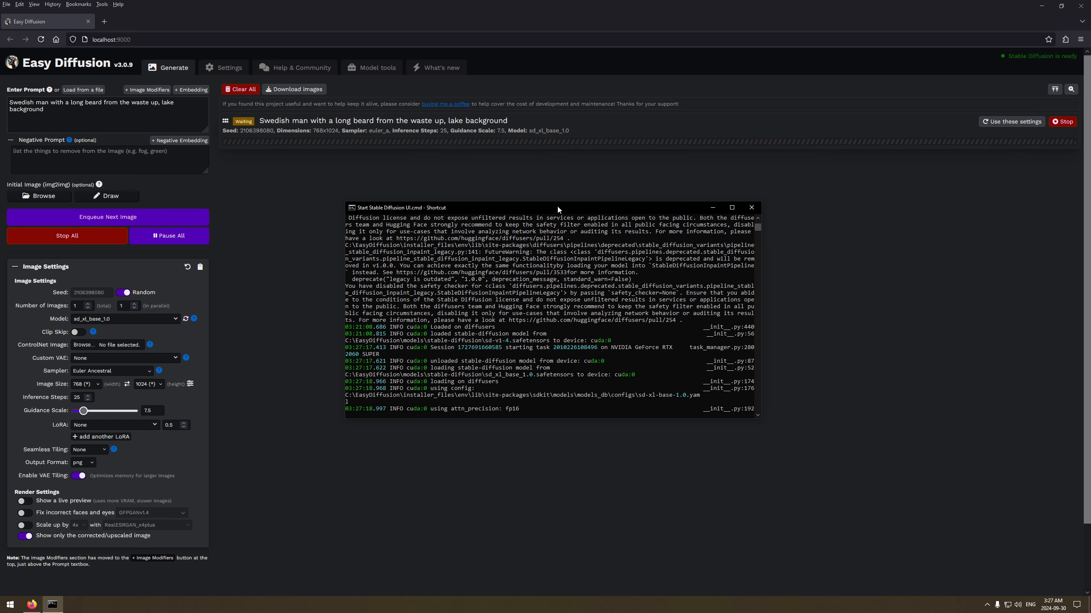
pyautogui.moveTo(557, 207); pyautogui.dragTo(670, 235)
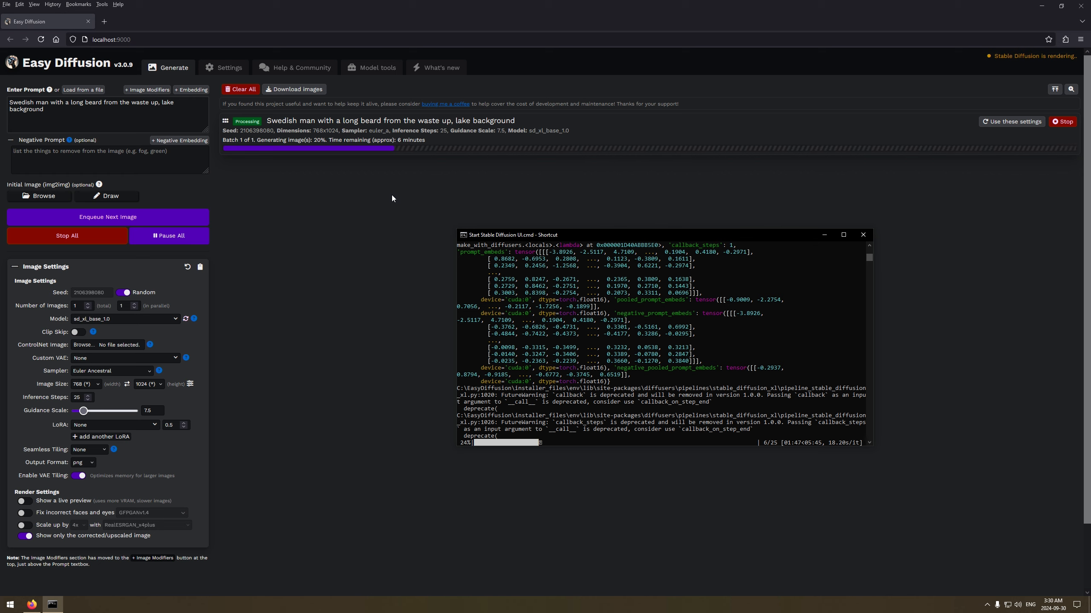
pyautogui.click(171, 190)
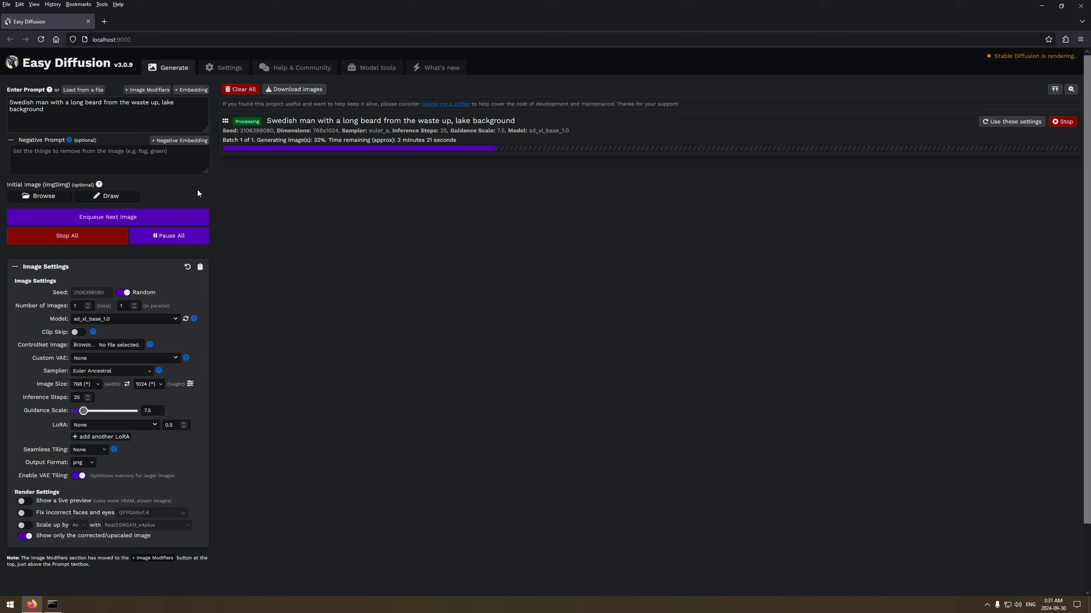
# Read the xFormers installation page from the help resources, checking which hardware it supports, and return to the image generation view.
pyautogui.click(303, 70)
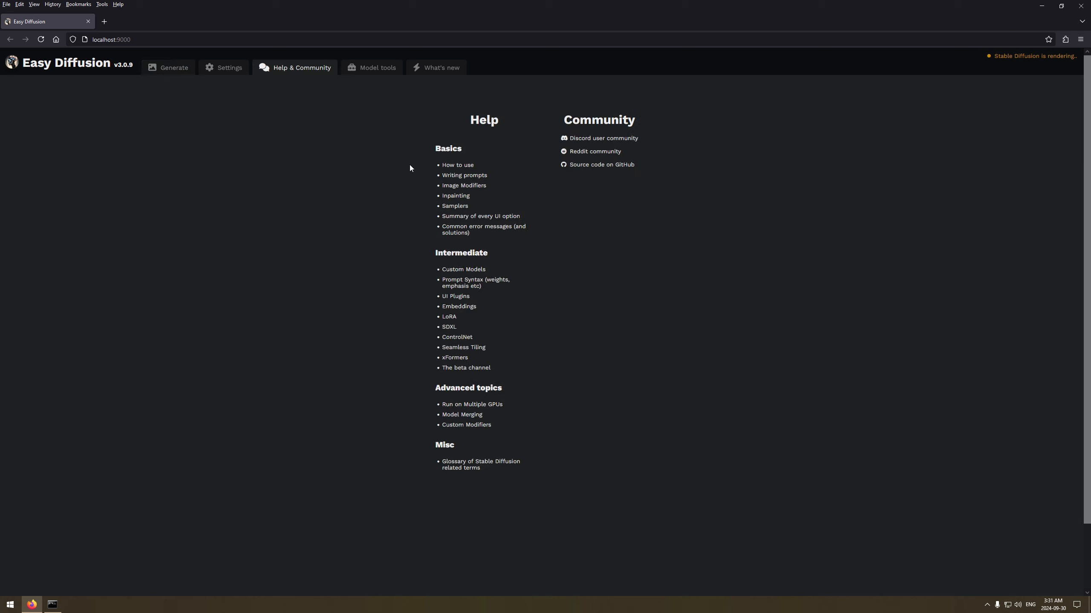
pyautogui.click(458, 357)
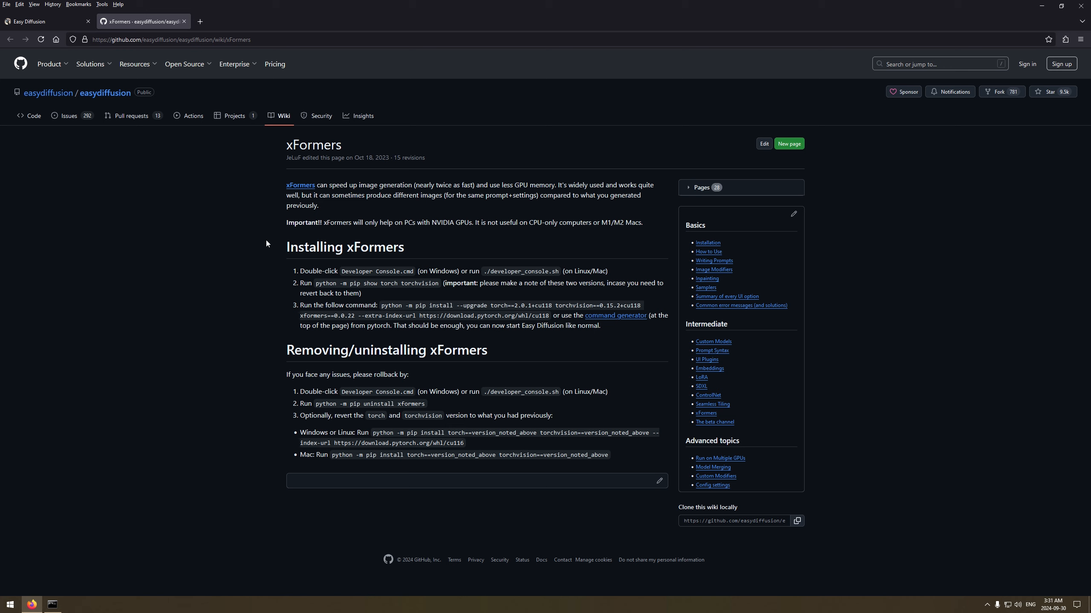
pyautogui.moveTo(412, 223); pyautogui.dragTo(480, 223)
pyautogui.click(448, 226)
pyautogui.click(184, 21)
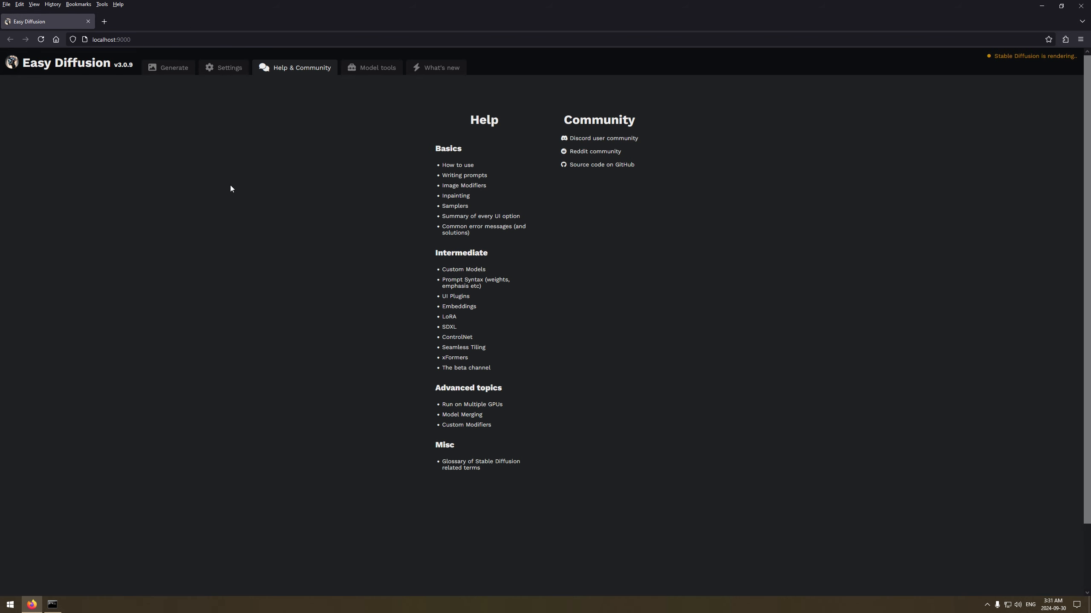
pyautogui.click(174, 67)
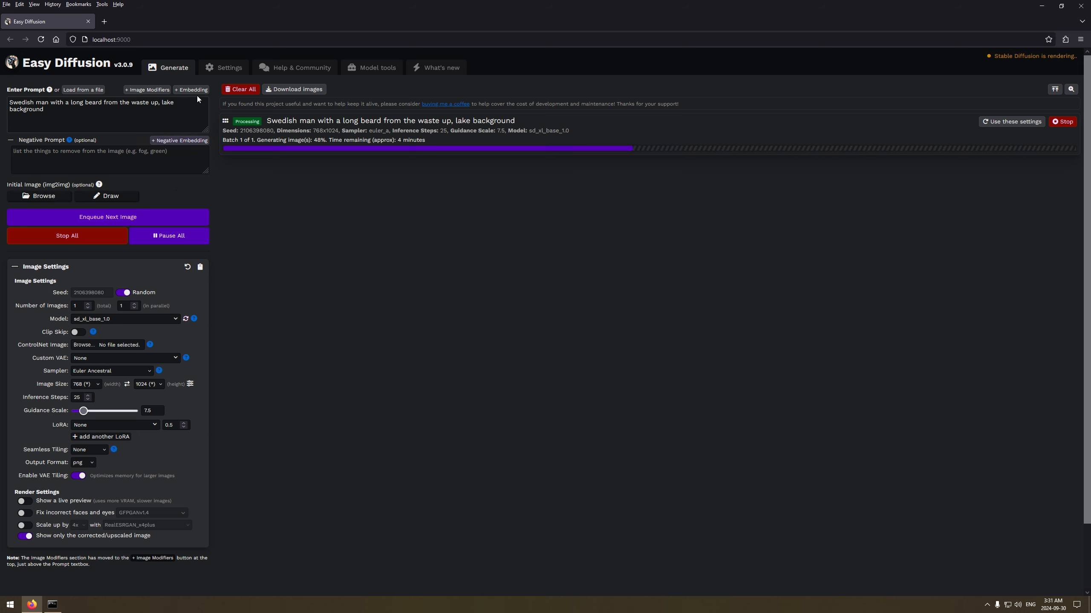
# Review the GPU Memory Usage options in the system settings, leaving Balanced selected, and return to the image generation view.
pyautogui.click(229, 68)
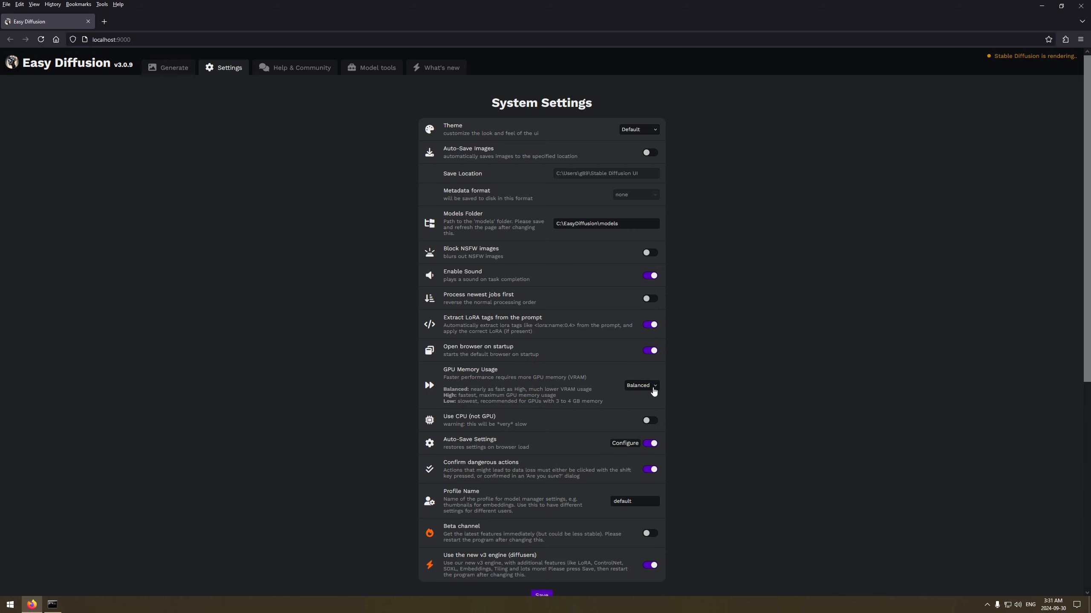
pyautogui.click(651, 387)
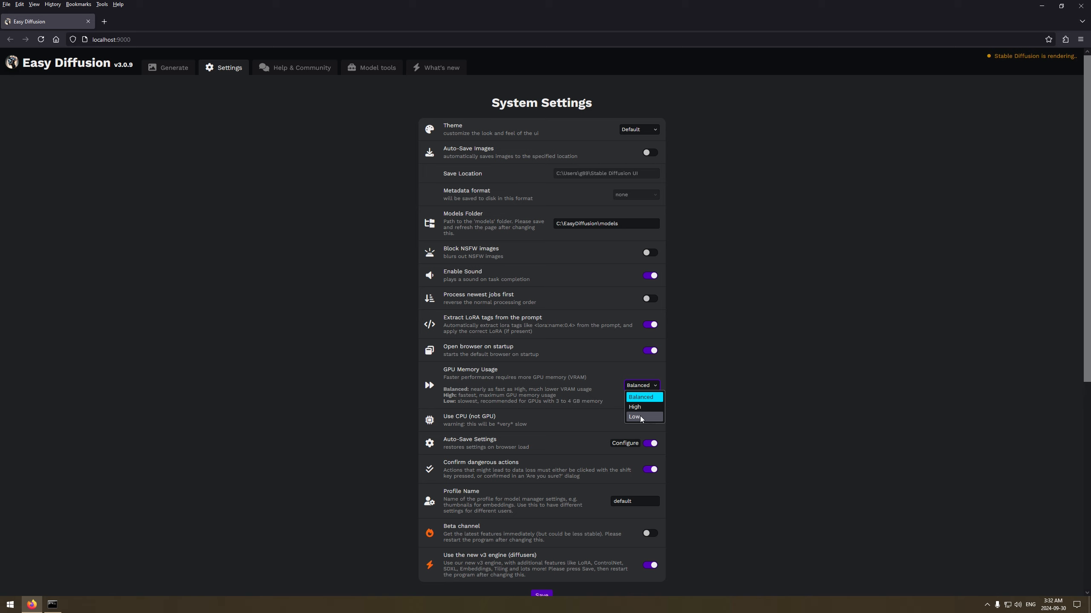
pyautogui.click(715, 394)
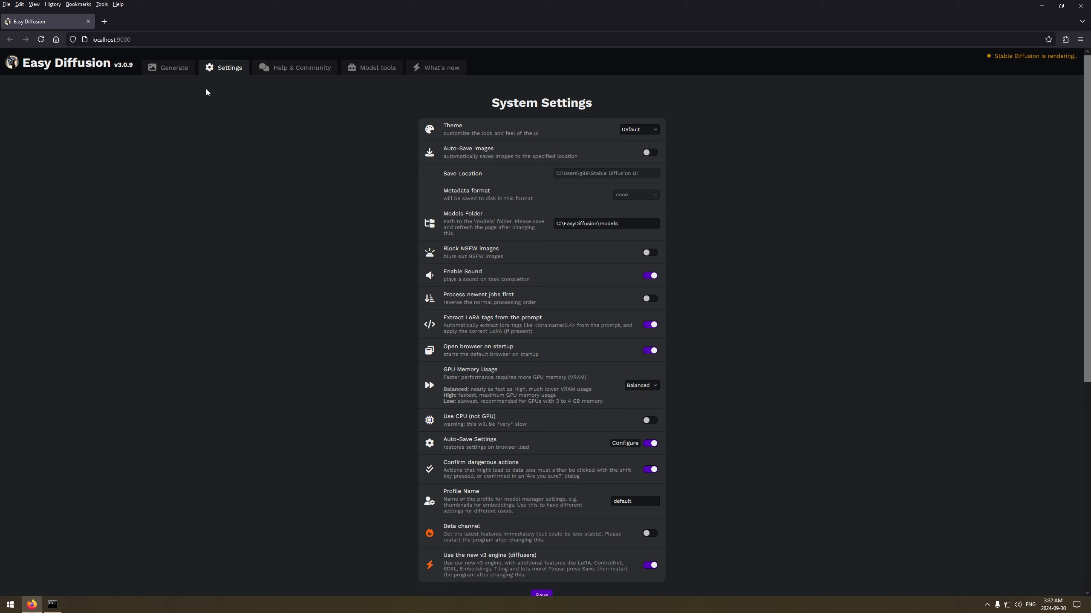
pyautogui.click(173, 73)
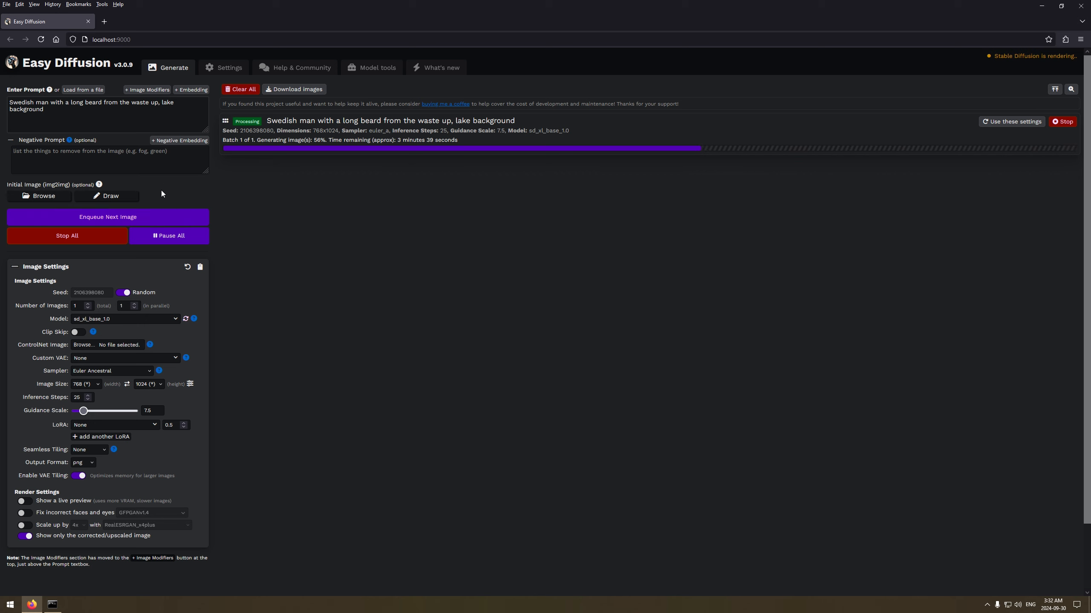
pyautogui.click(222, 72)
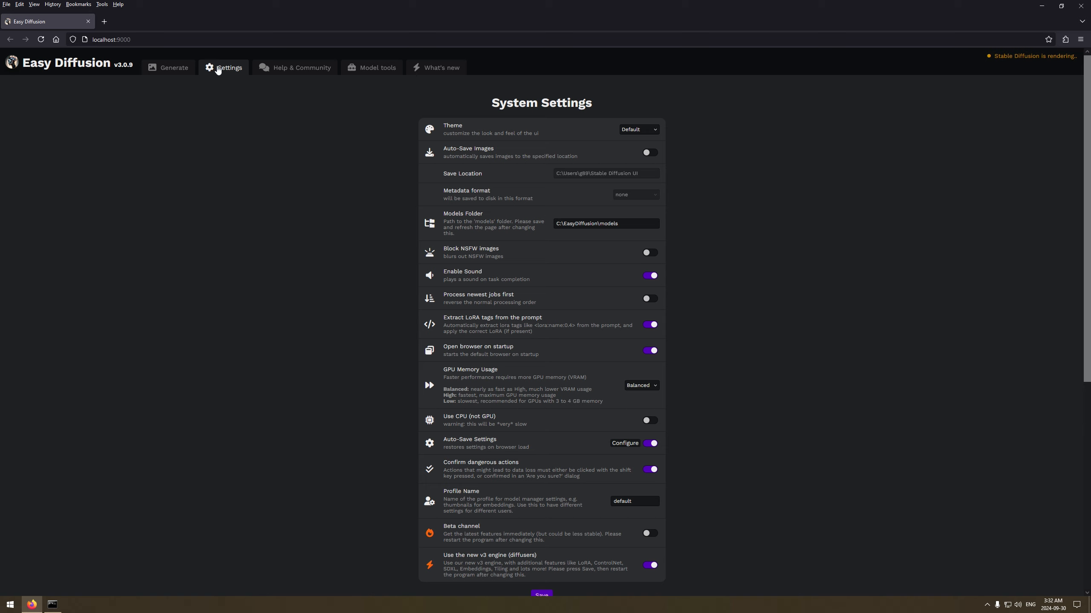
pyautogui.click(650, 386)
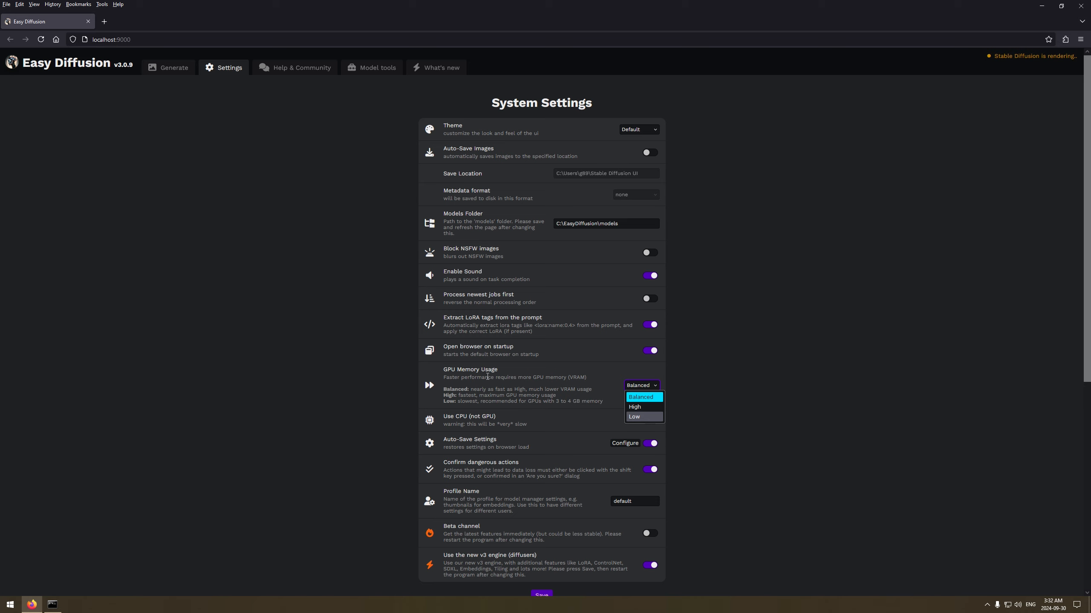
pyautogui.click(731, 401)
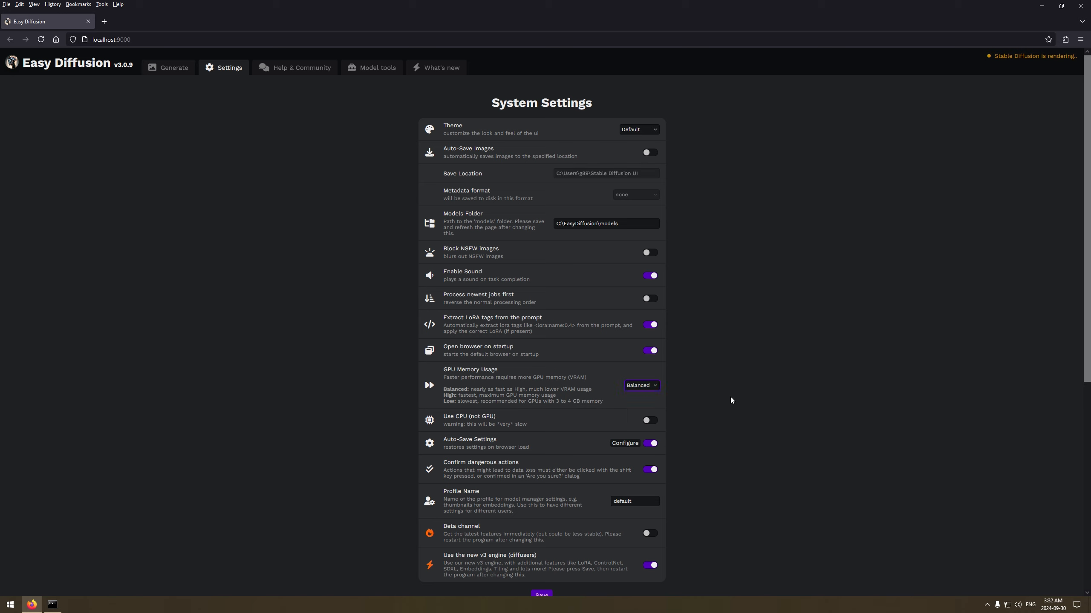
pyautogui.scroll(-2, 533, 509)
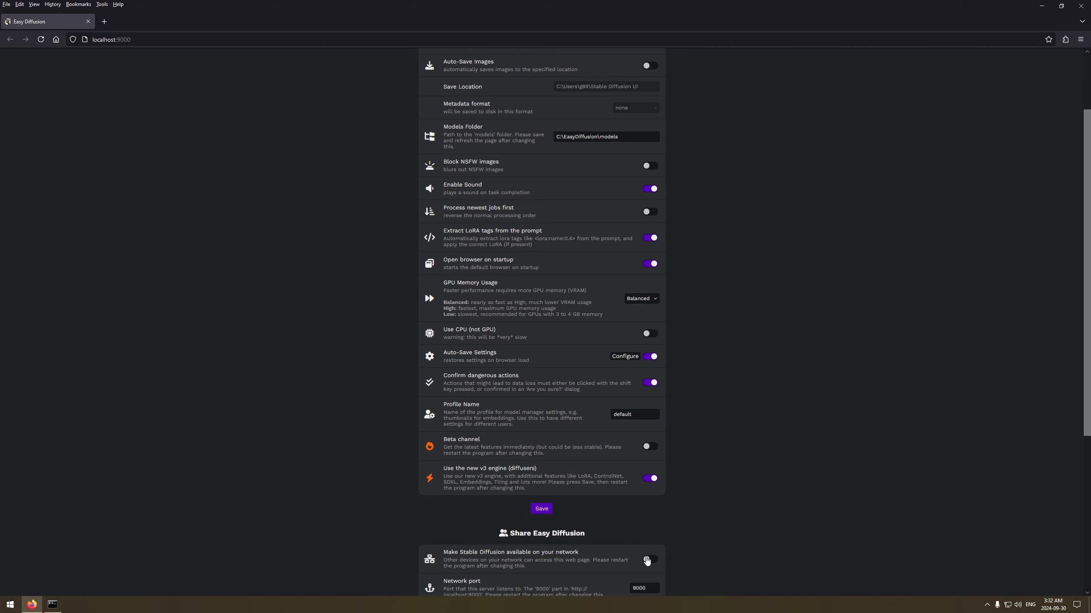
pyautogui.click(541, 509)
pyautogui.scroll(10, 194, 193)
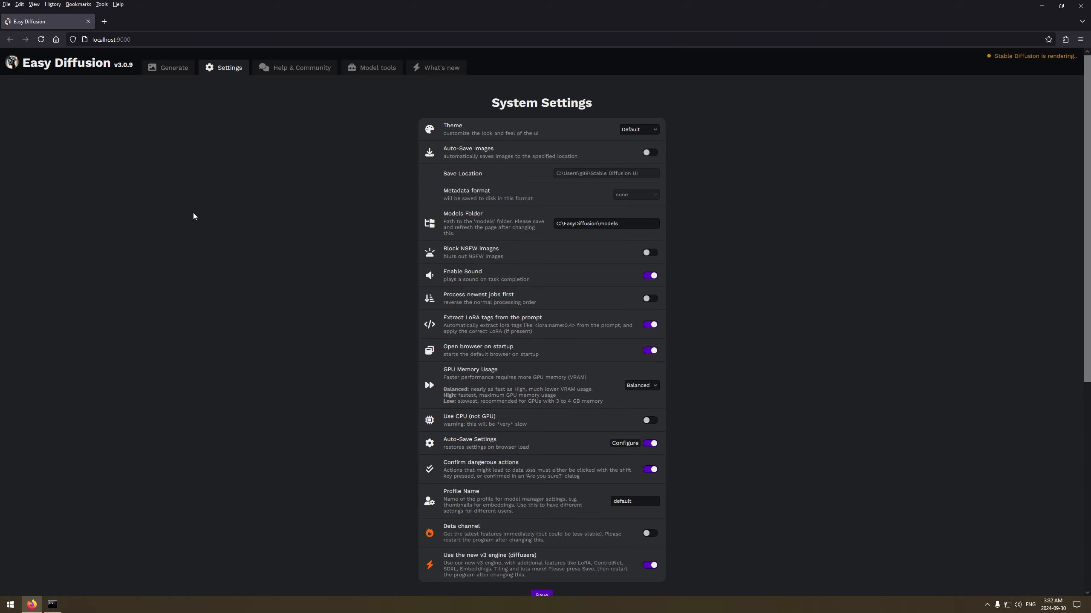
pyautogui.click(169, 70)
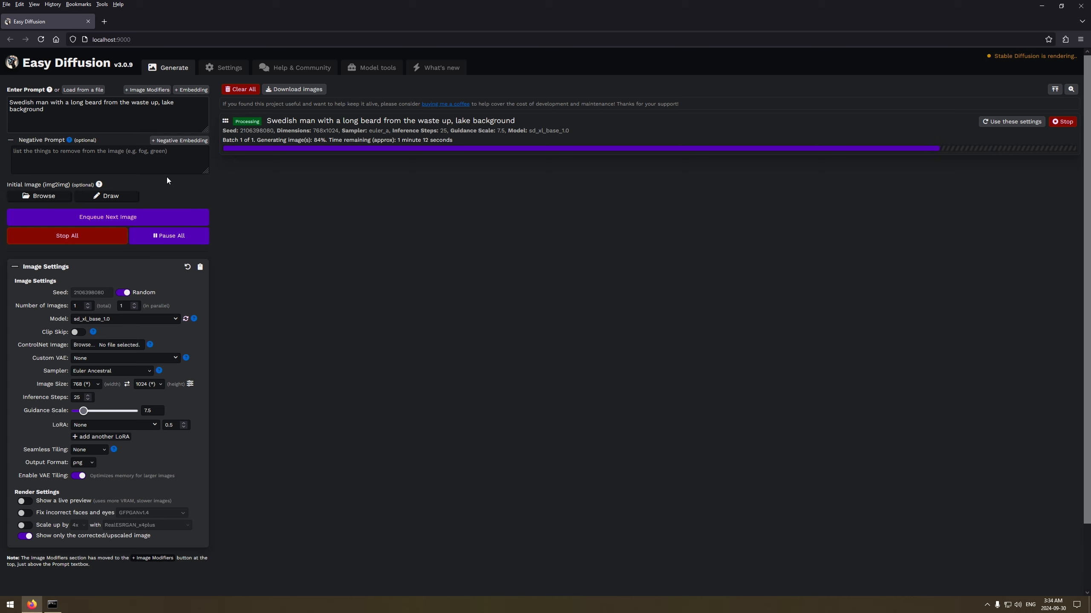
# Check the sd_xl_base_1.0 render in the console window, then minimize the console.
pyautogui.hotkey('alt', 'Tab')
pyautogui.click(165, 186)
pyautogui.hotkey('alt', 'Tab')
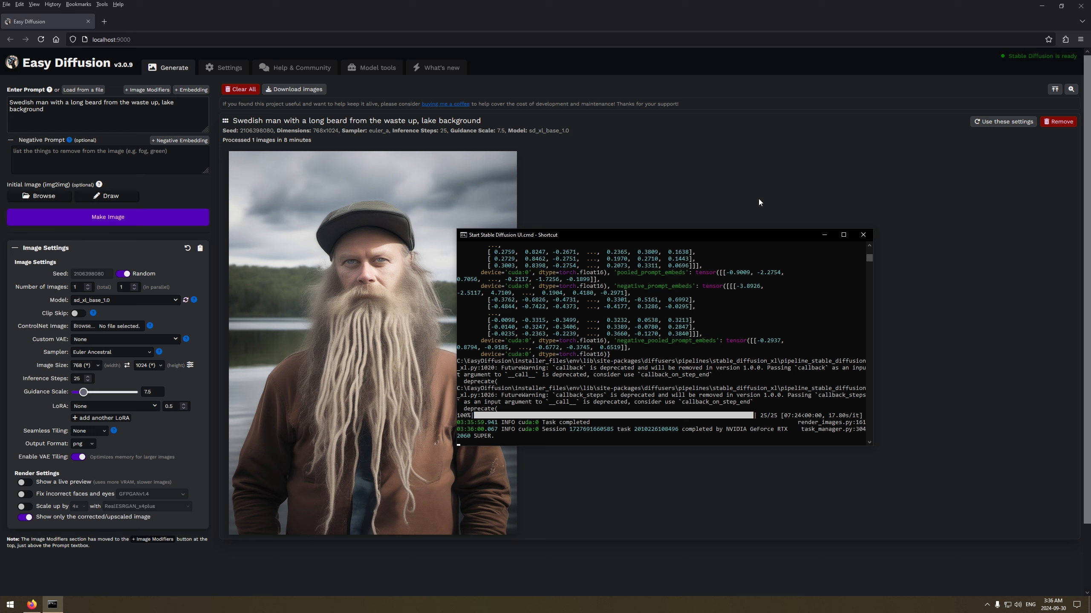
pyautogui.click(823, 237)
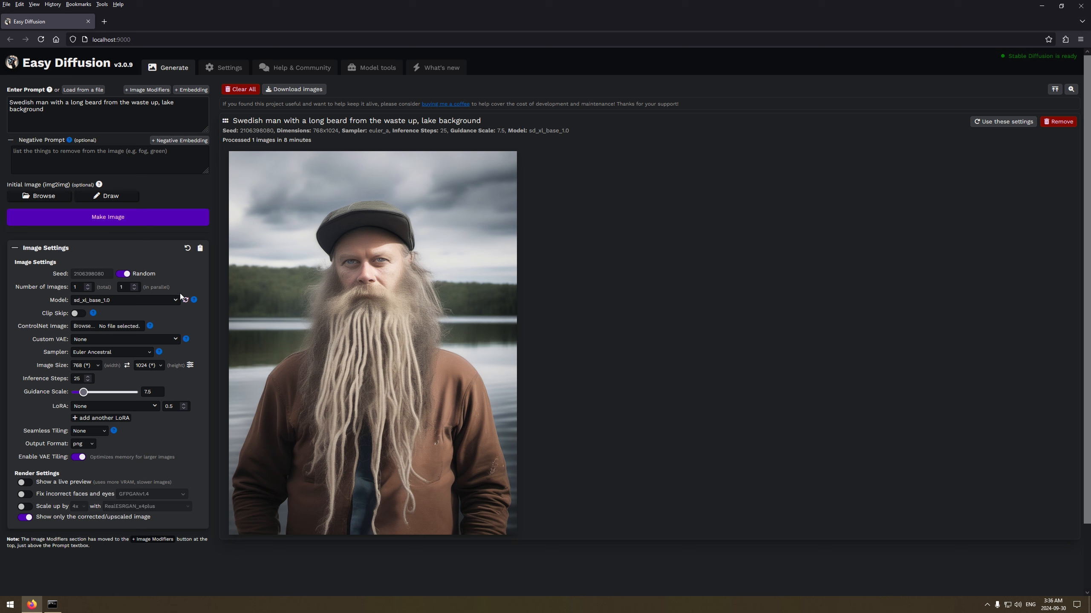
pyautogui.moveTo(371, 235)
pyautogui.click(123, 273)
pyautogui.click(140, 300)
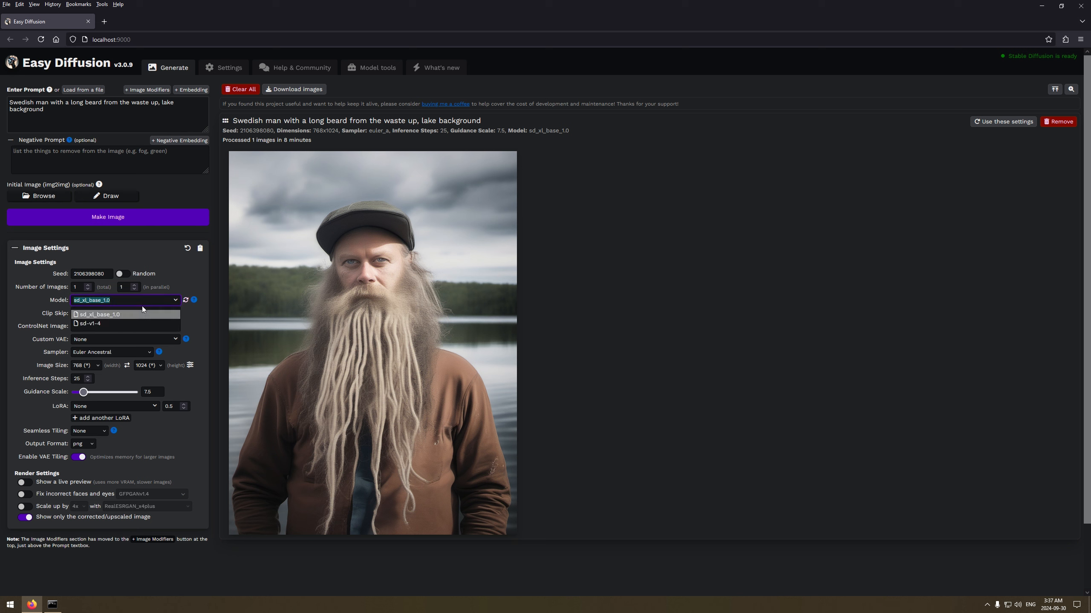
pyautogui.click(92, 323)
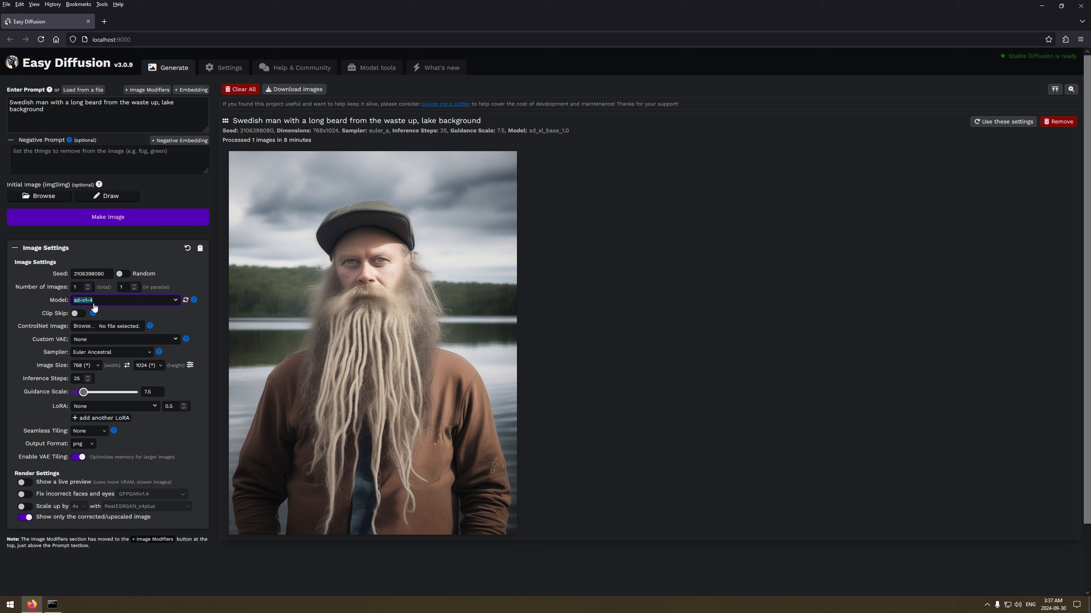
pyautogui.click(178, 313)
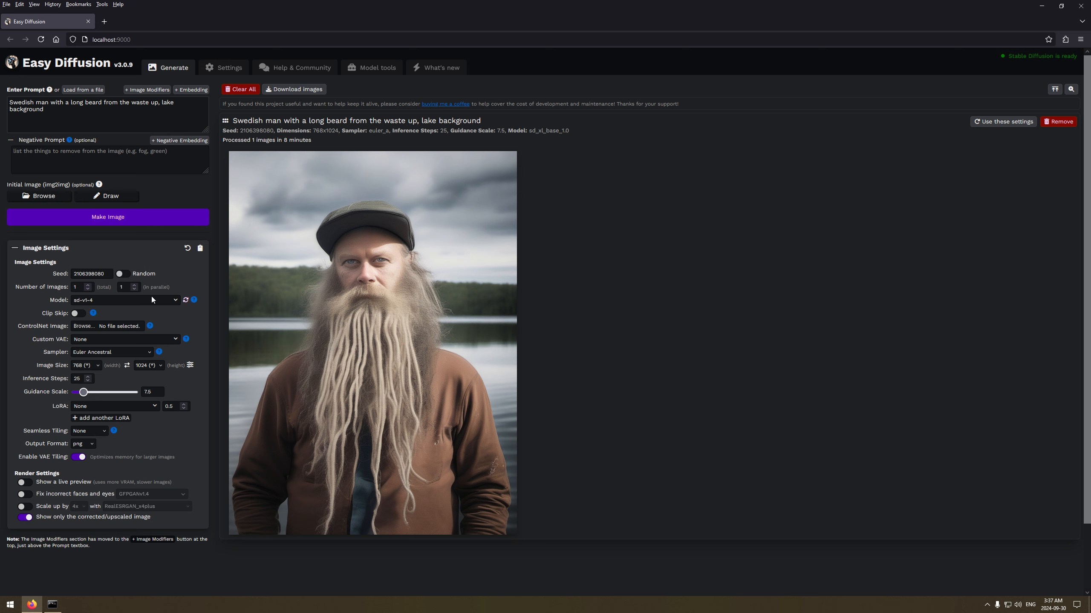
# Generate the Swedish man image with sd-v1-4 at 768 x 1024, following the rendering progress in the console window.
pyautogui.moveTo(286, 342)
pyautogui.moveTo(353, 234)
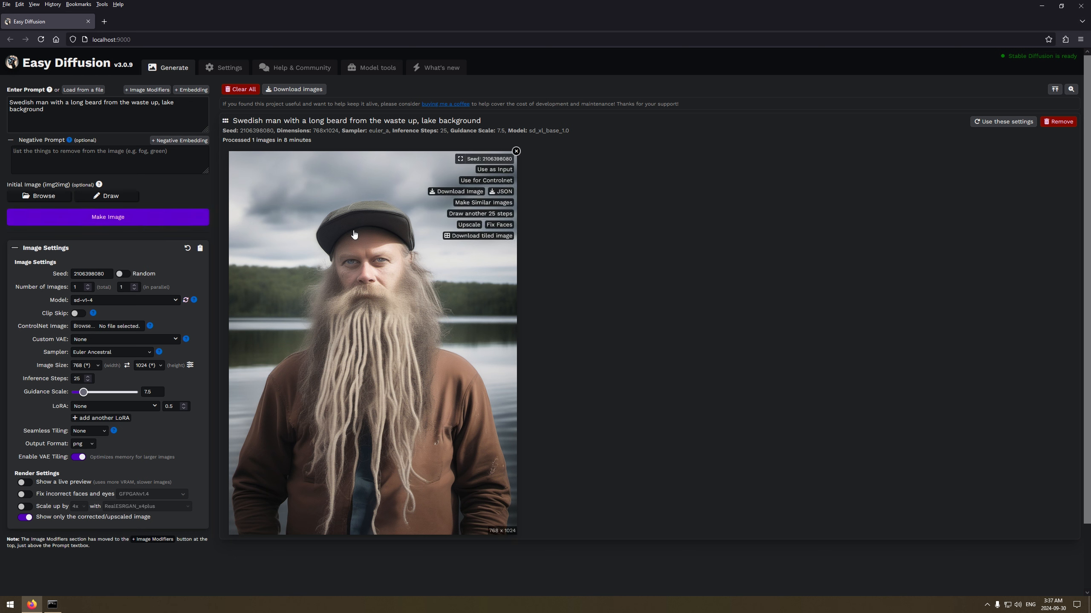
pyautogui.click(111, 221)
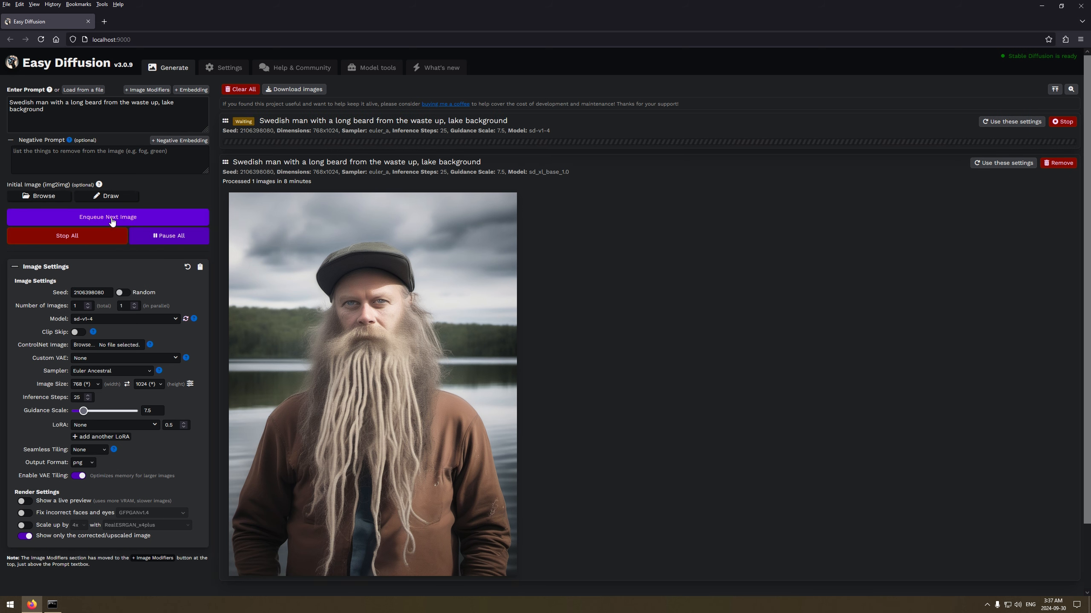
pyautogui.click(52, 605)
pyautogui.moveTo(719, 233); pyautogui.dragTo(794, 226)
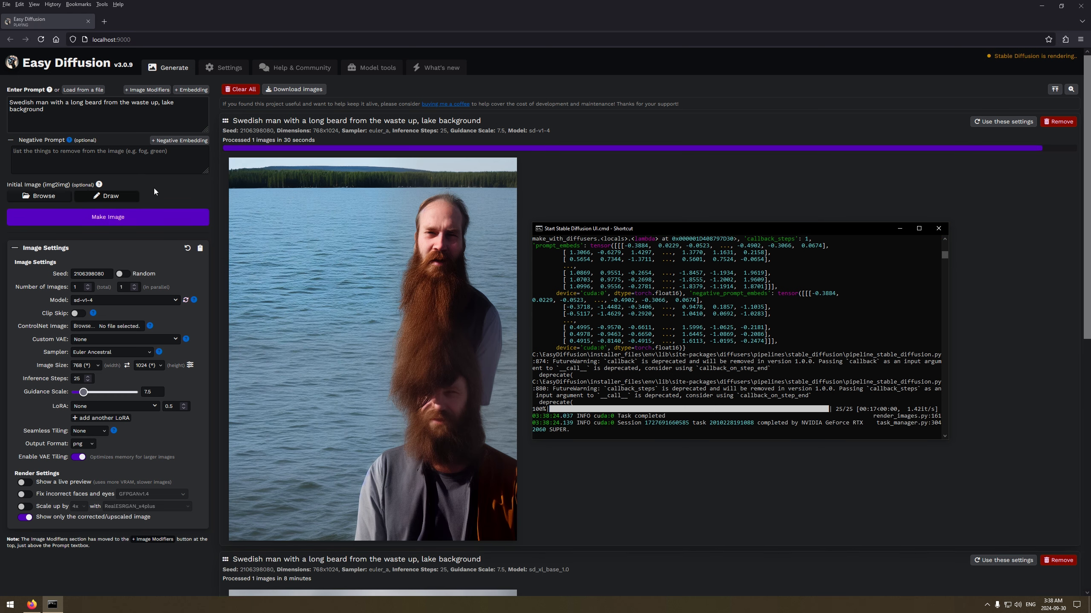
pyautogui.click(172, 186)
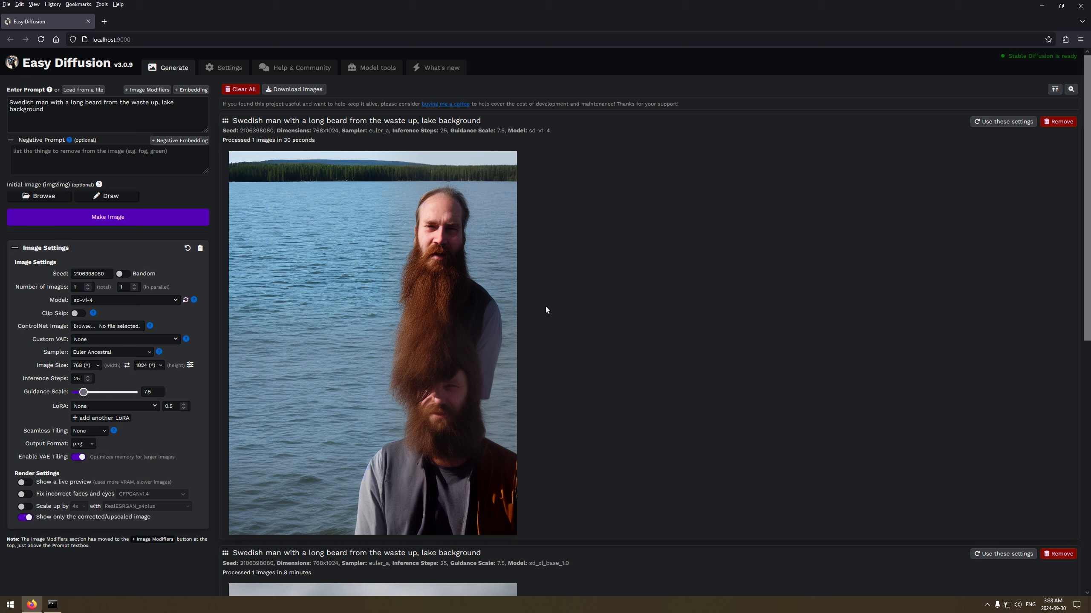
# Set the image size to the common size 448 x 640.
pyautogui.moveTo(423, 234)
pyautogui.click(190, 365)
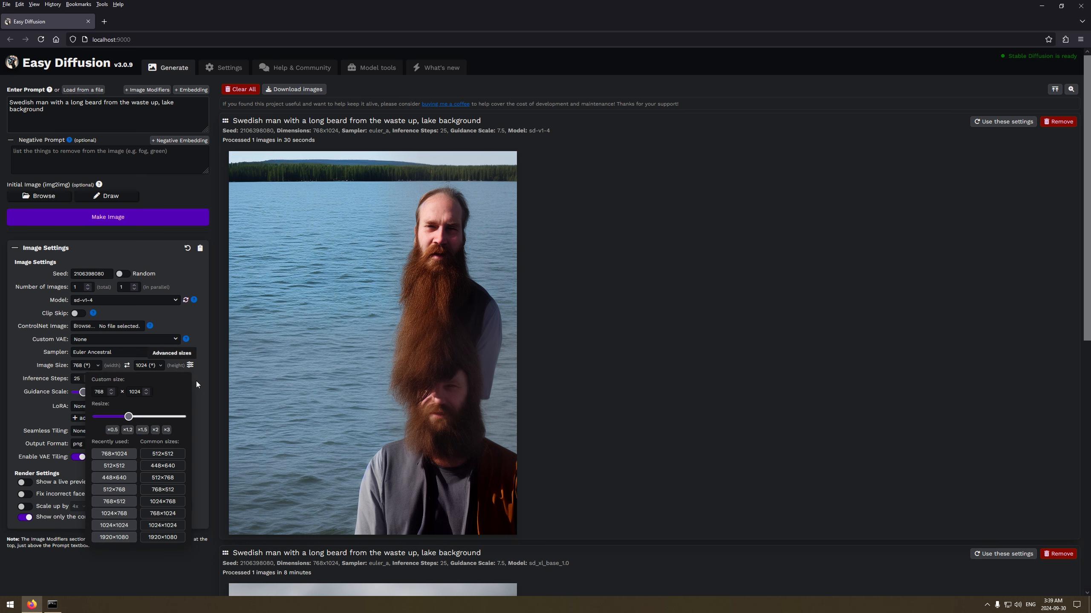
pyautogui.click(174, 467)
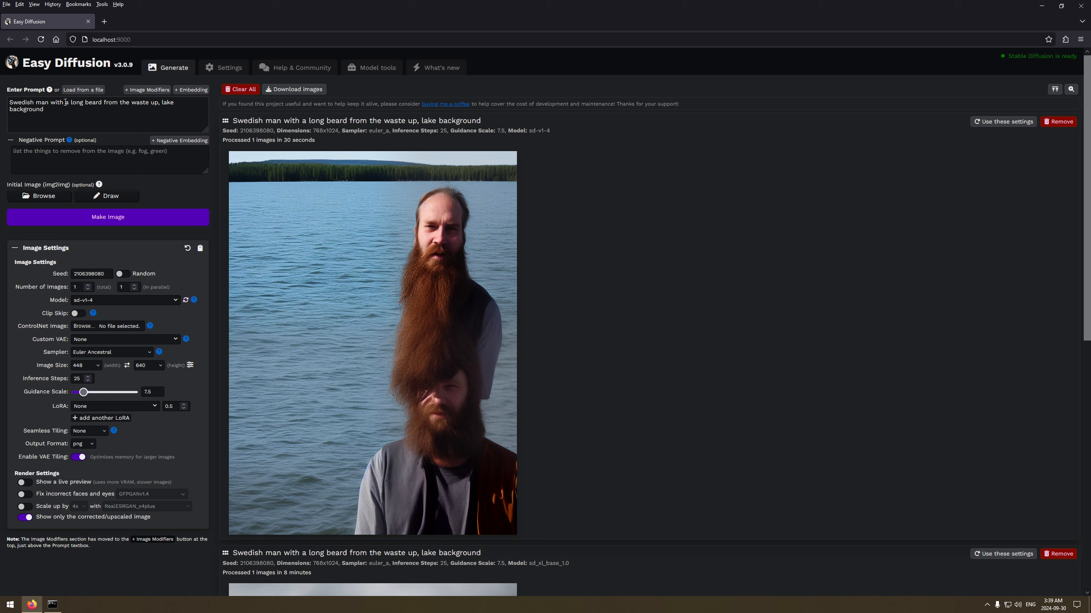
# Edit the prompt to "Swedish man with blonde hair and blue eyes (long beard), from the waste up, lake background".
pyautogui.write('blonde hair ')
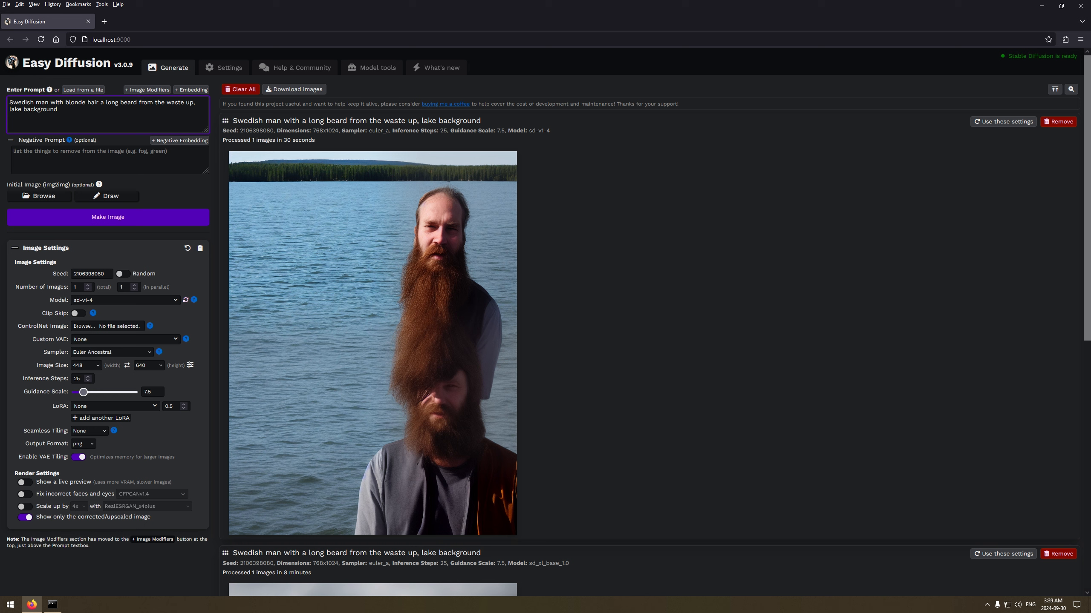
pyautogui.write('and blue eyes')
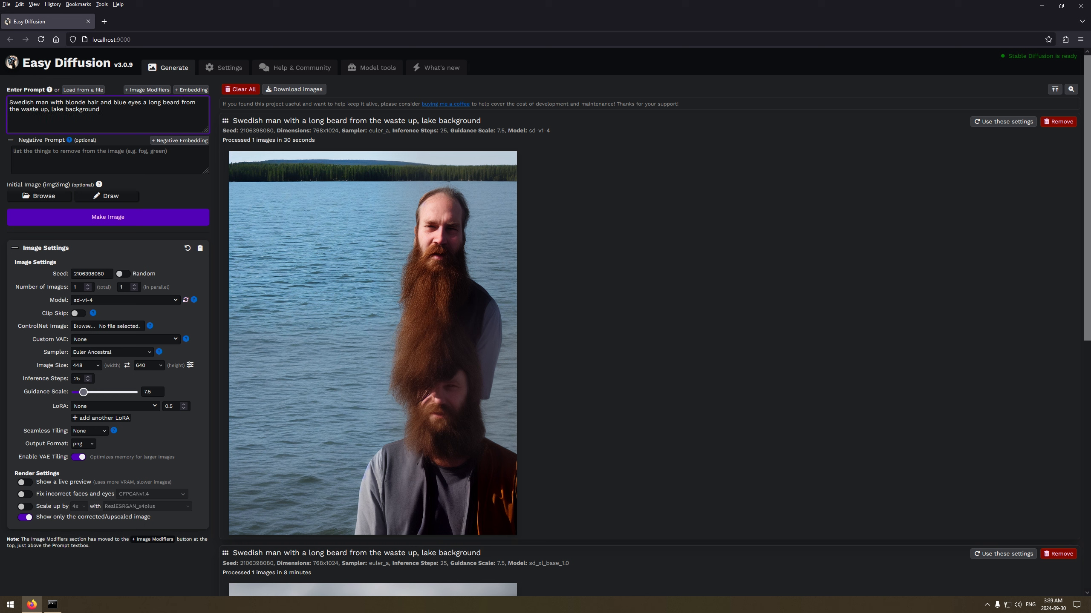
pyautogui.press('BackSpace')
pyautogui.write(',')
pyautogui.press('BackSpace')
pyautogui.press('BackSpace')
pyautogui.press('BackSpace')
pyautogui.write('(')
pyautogui.write('),')
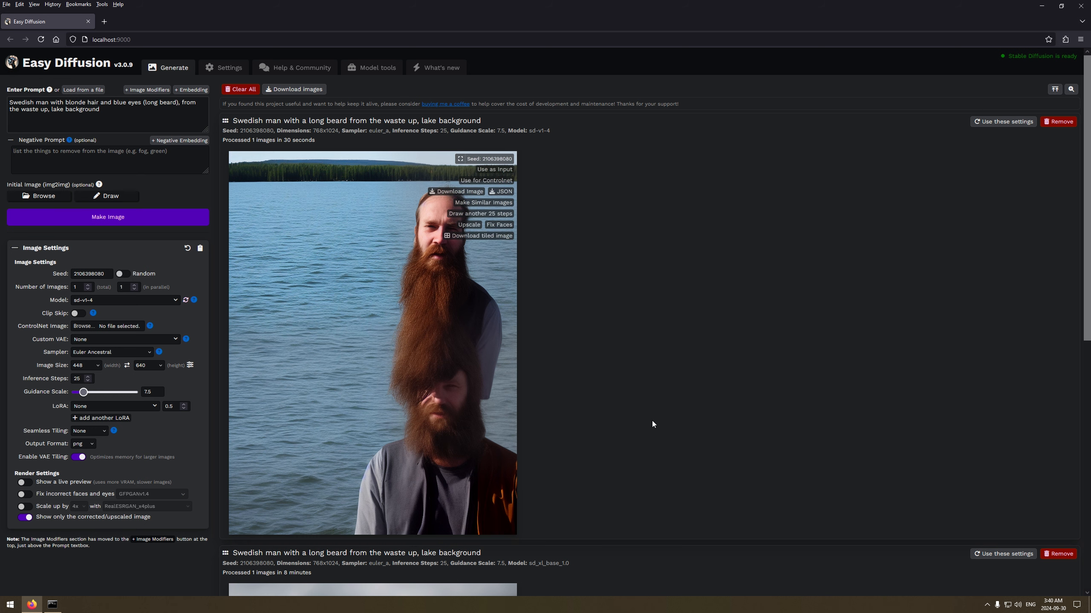
# Look over the two earlier Swedish man images, then generate a new one from the edited prompt.
pyautogui.scroll(-3, 681, 392)
pyautogui.scroll(-5, 681, 392)
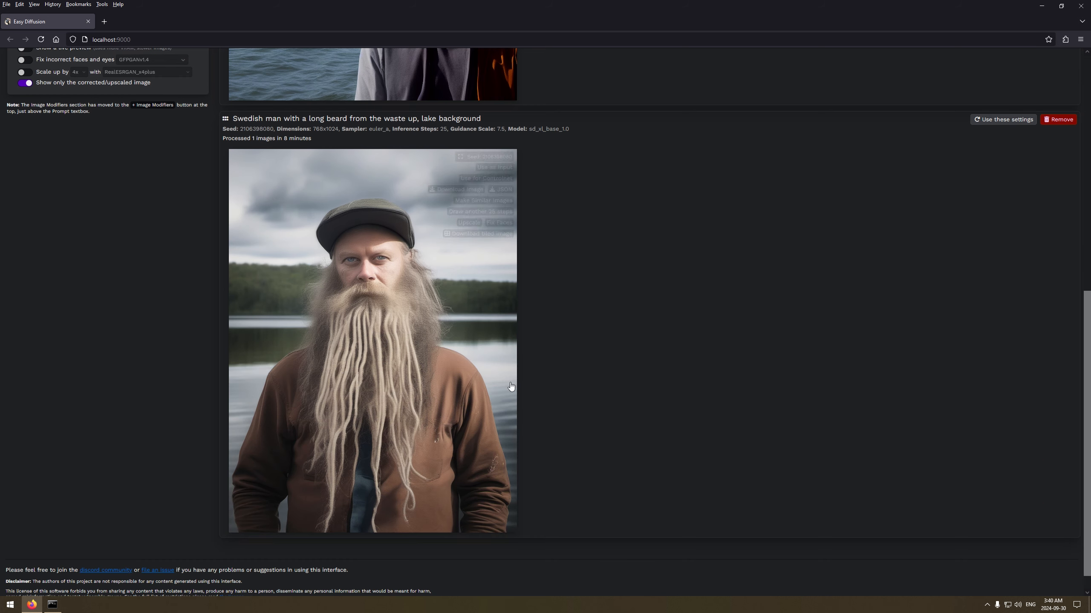
pyautogui.scroll(8, 709, 389)
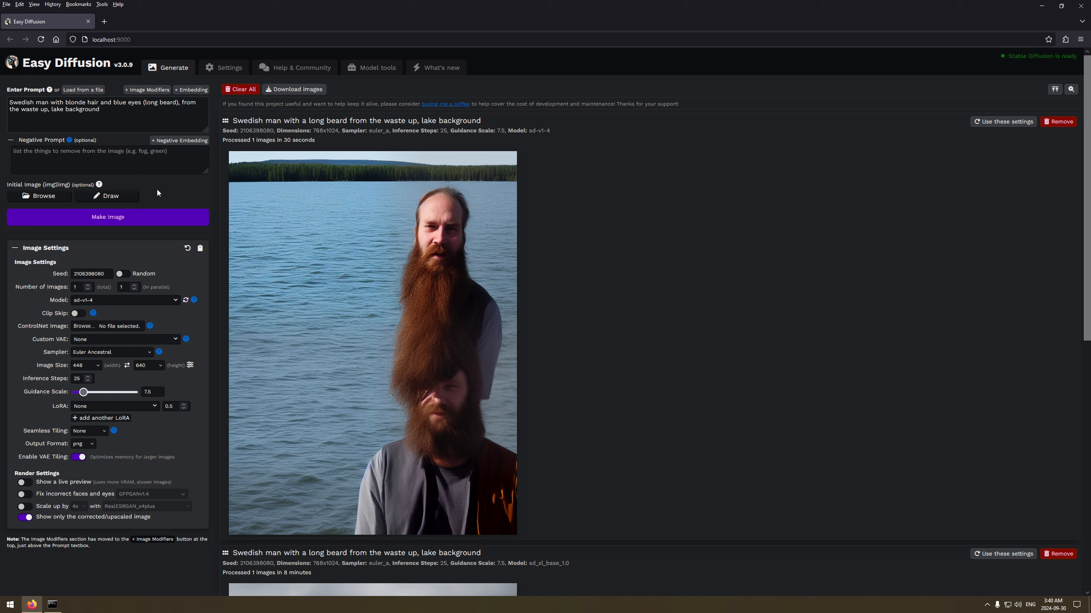
pyautogui.click(111, 221)
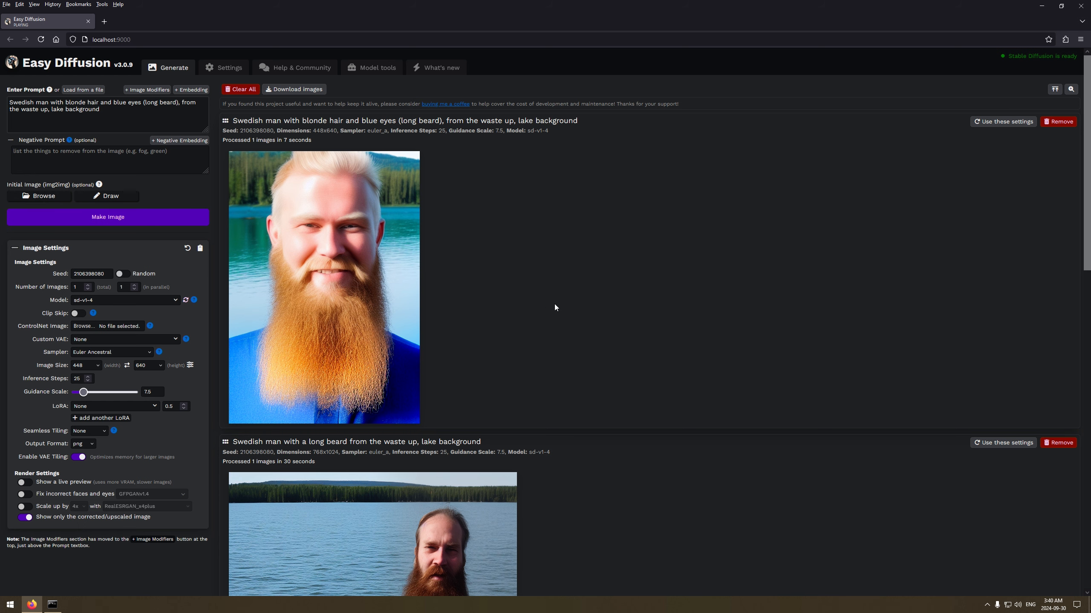
# Compare the new blonde-haired portrait with the earlier sd-v1-4 image, examining the face and beard.
pyautogui.scroll(-3, 553, 304)
pyautogui.moveTo(340, 436)
pyautogui.scroll(3, 712, 476)
pyautogui.moveTo(311, 318)
pyautogui.moveTo(348, 376)
# Check the available custom VAEs and the console output for the latest render.
pyautogui.click(127, 339)
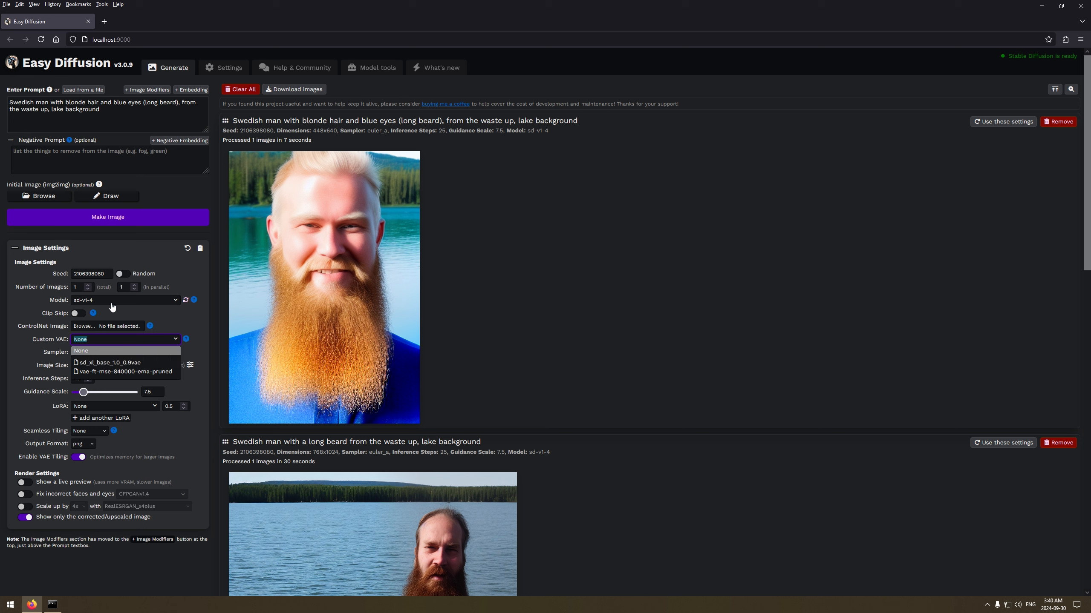
pyautogui.click(186, 320)
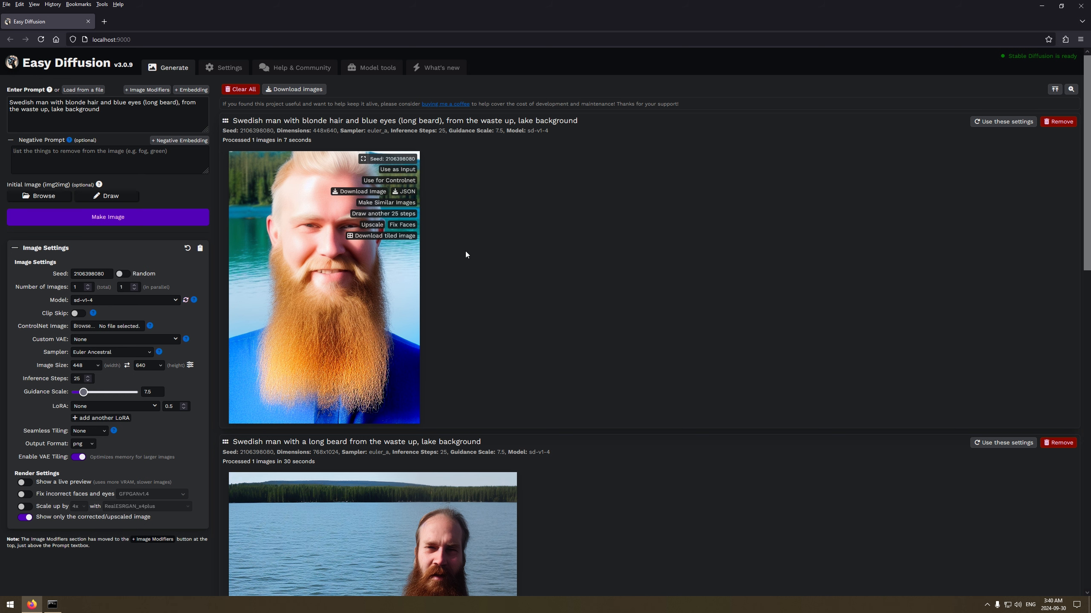
pyautogui.click(51, 604)
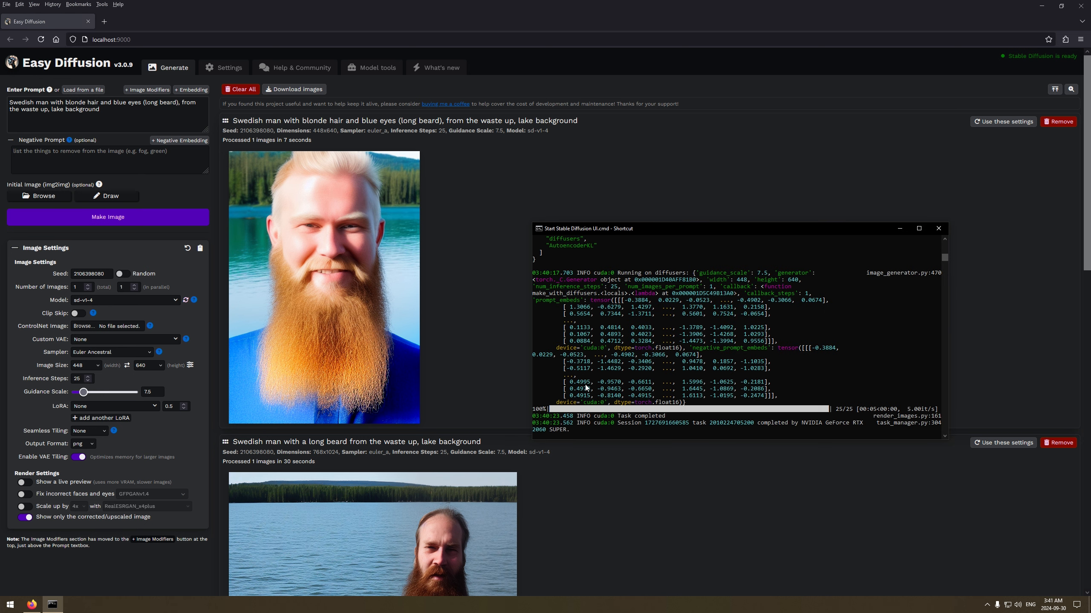
pyautogui.click(563, 168)
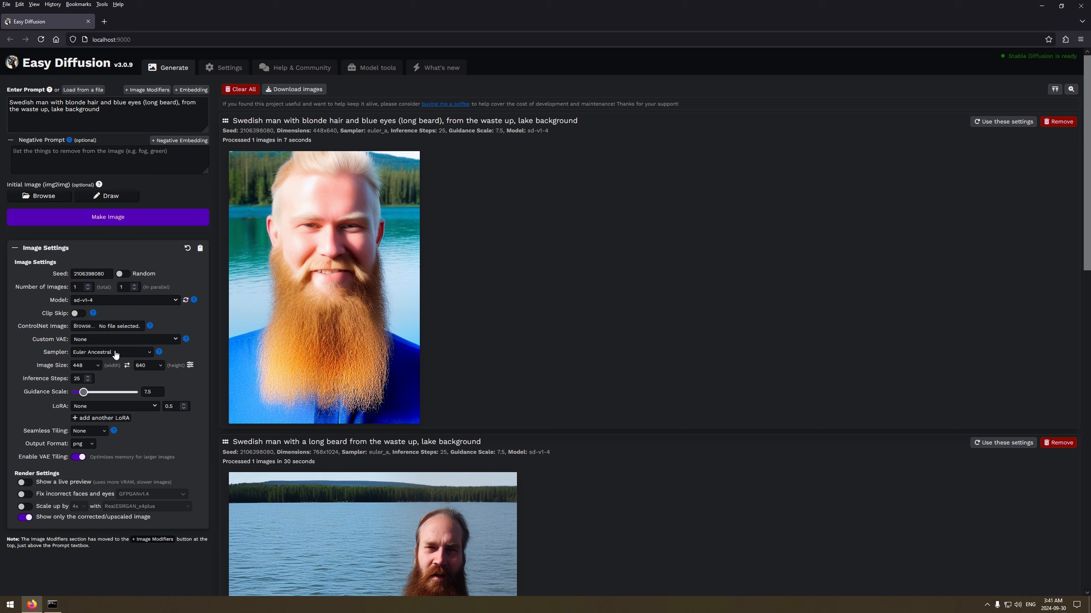
# Set the custom VAE to vae-ft-mse-840000-ema-pruned and generate the blonde Swedish man image again.
pyautogui.click(128, 342)
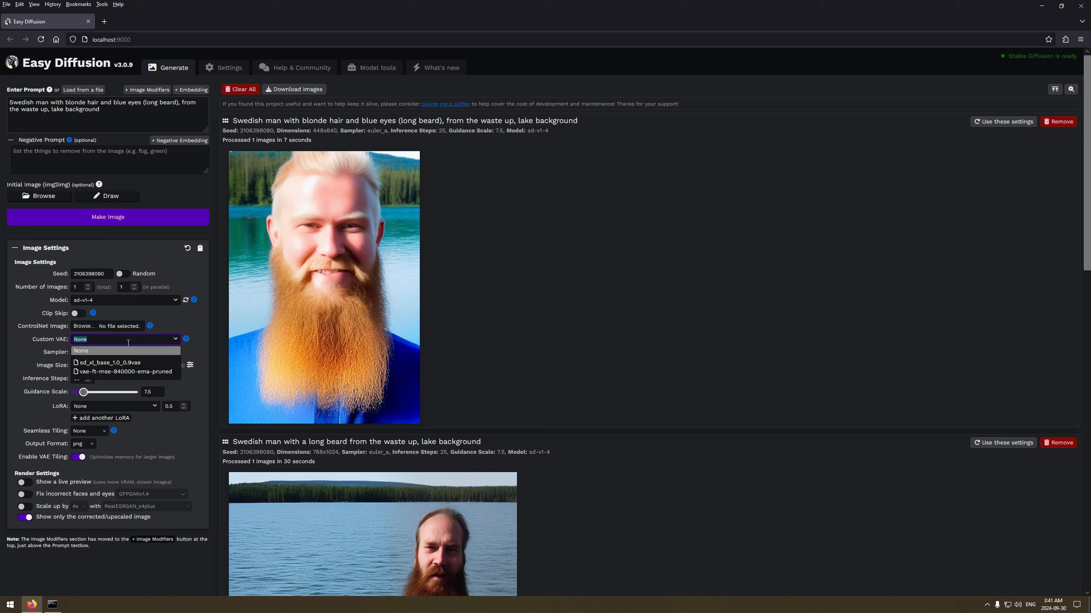
pyautogui.click(110, 371)
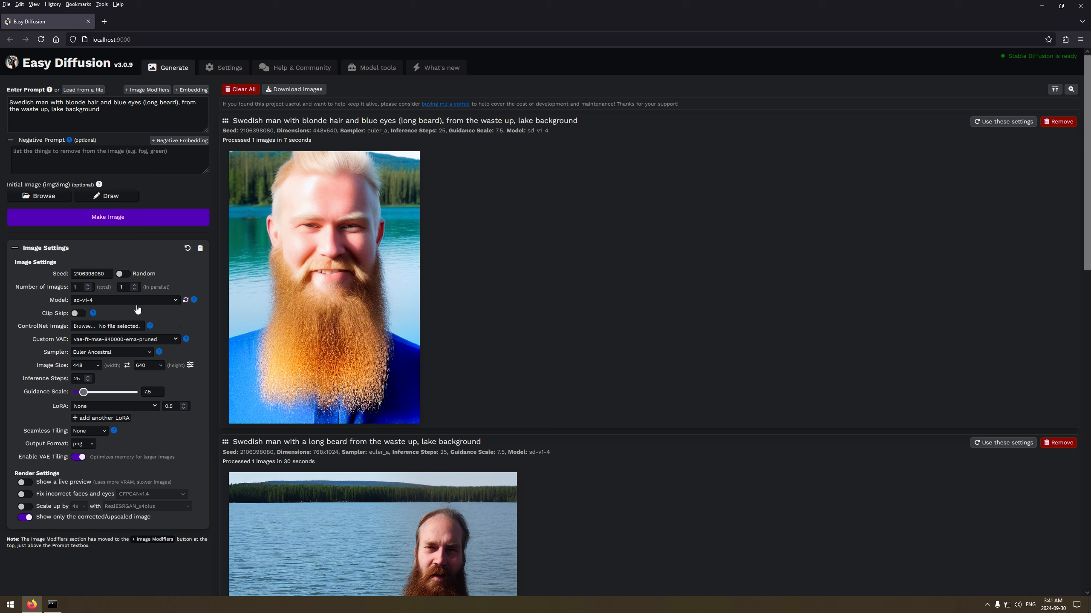
pyautogui.click(106, 220)
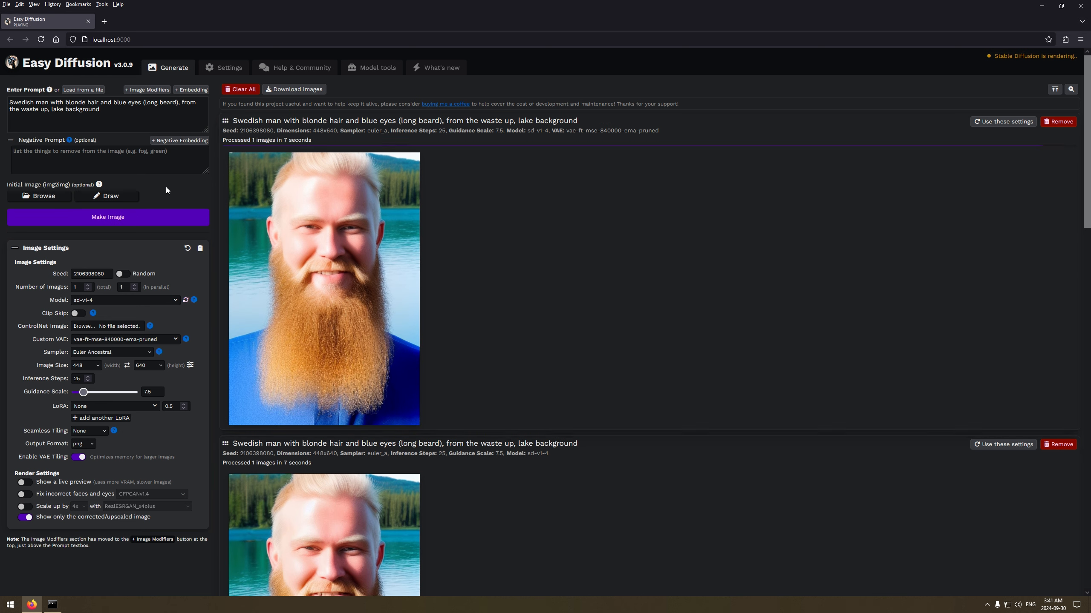
# Compare the new image made with the custom VAE against the previous one without it, examining the face and beard.
pyautogui.scroll(-2, 674, 337)
pyautogui.scroll(-2, 677, 338)
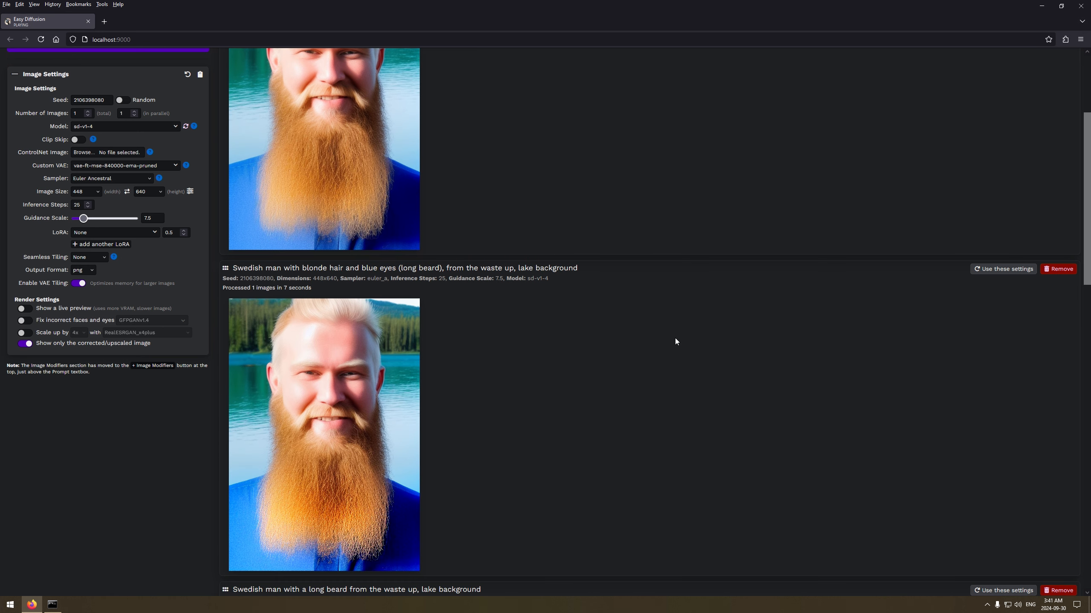
pyautogui.scroll(1, 670, 340)
pyautogui.moveTo(326, 539)
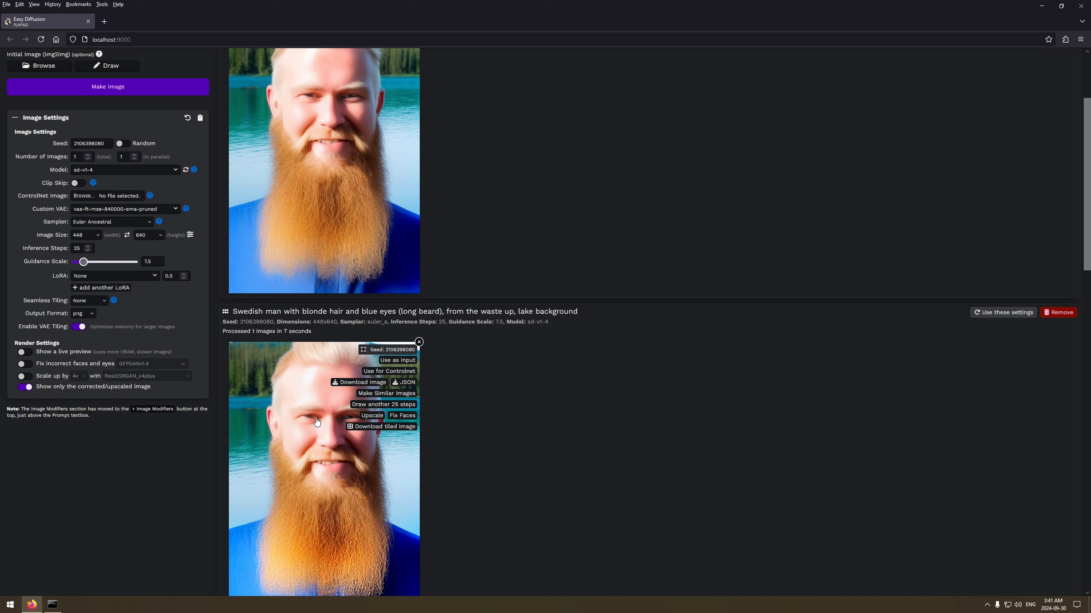
pyautogui.scroll(1, 556, 466)
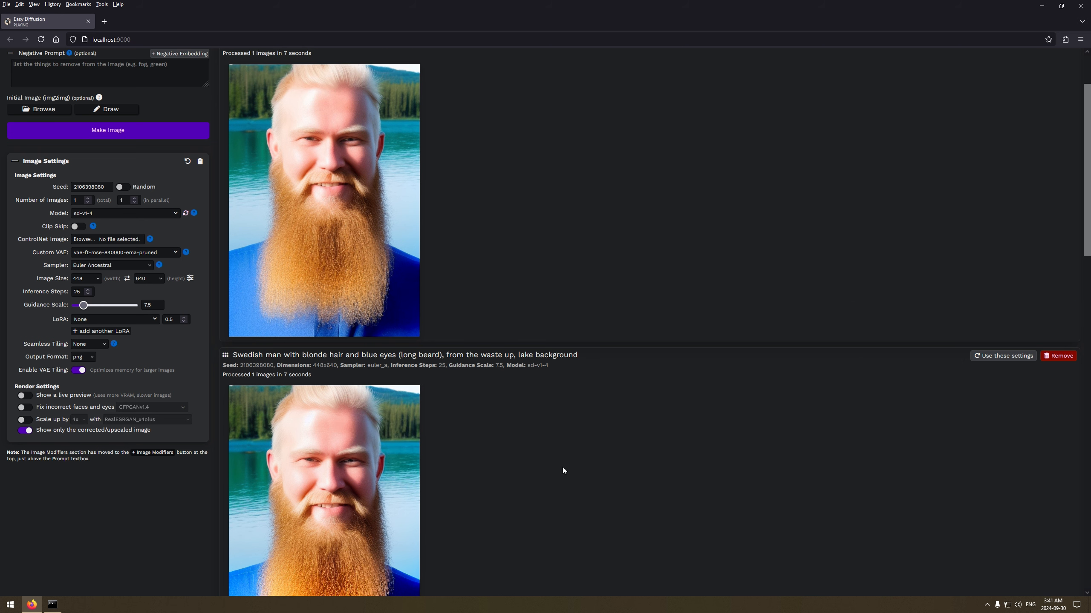
pyautogui.scroll(1, 570, 472)
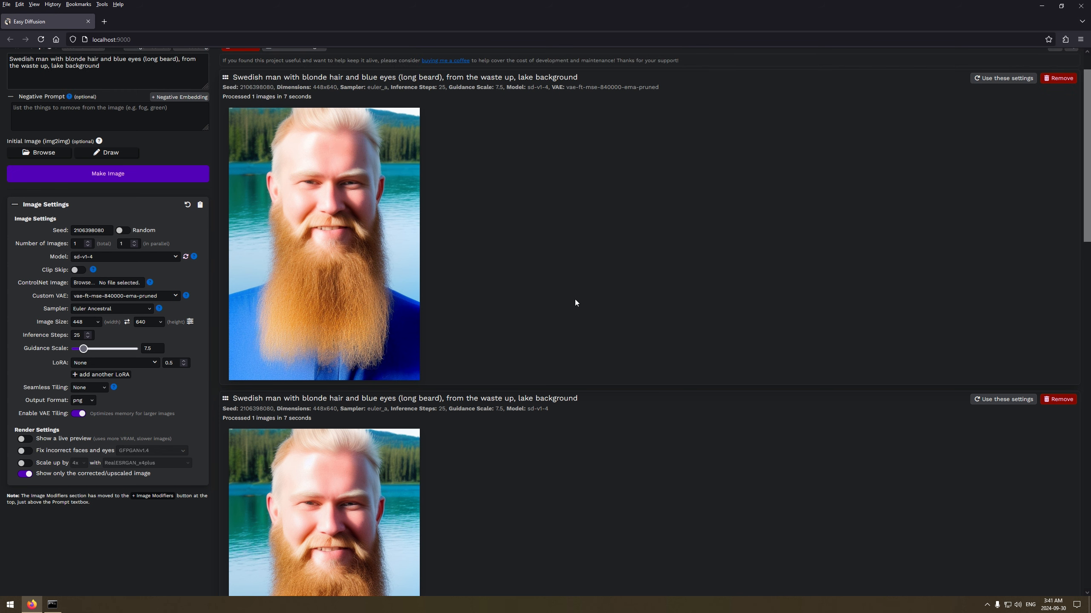
pyautogui.scroll(-3, 594, 321)
pyautogui.scroll(4, 613, 339)
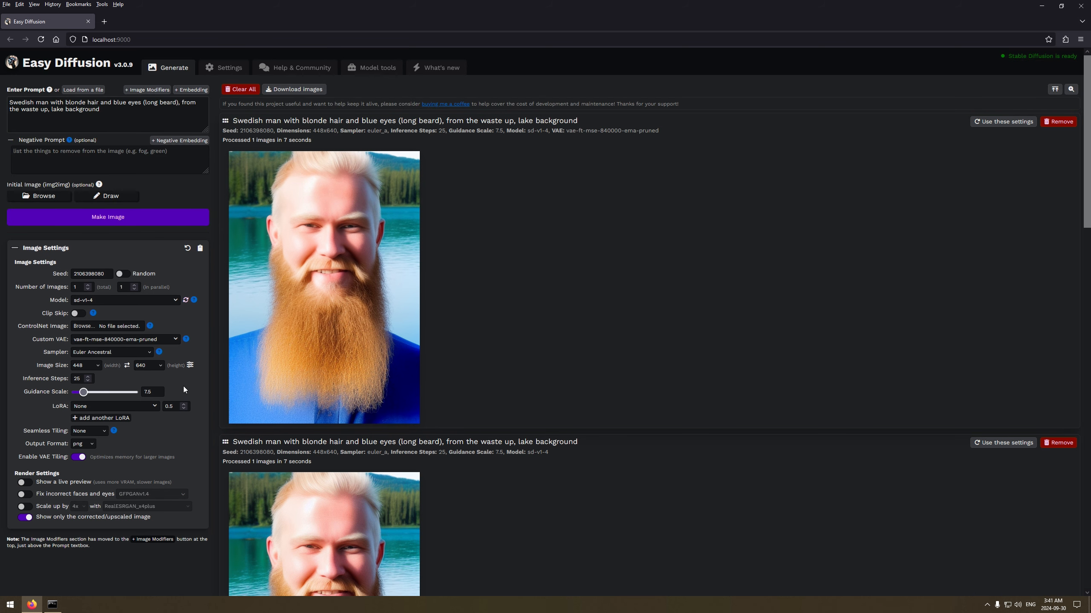
# Set the custom VAE back to None.
pyautogui.click(163, 343)
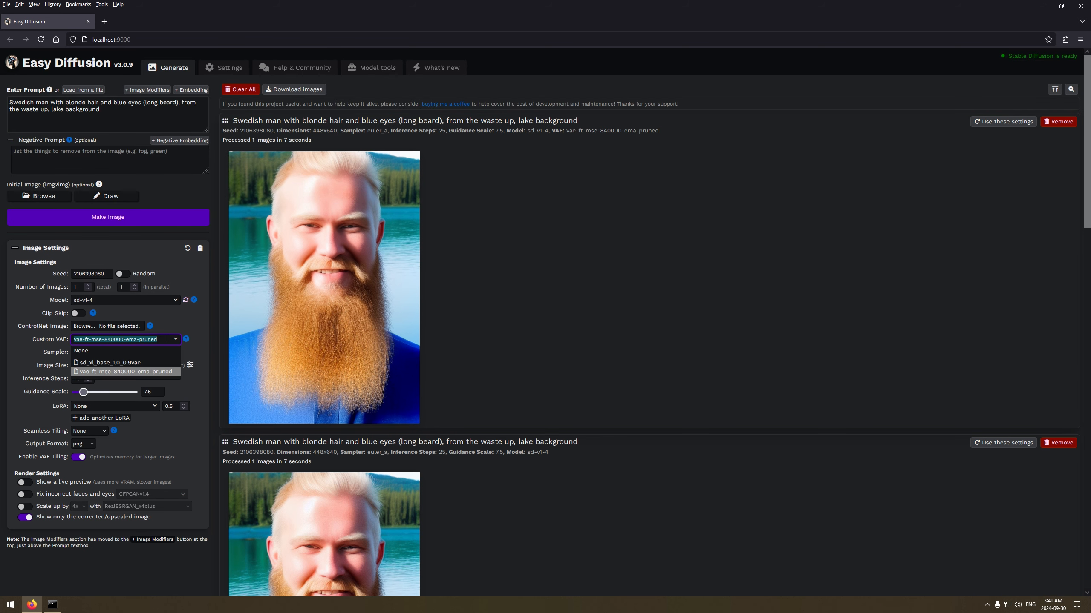
pyautogui.click(151, 350)
pyautogui.click(192, 317)
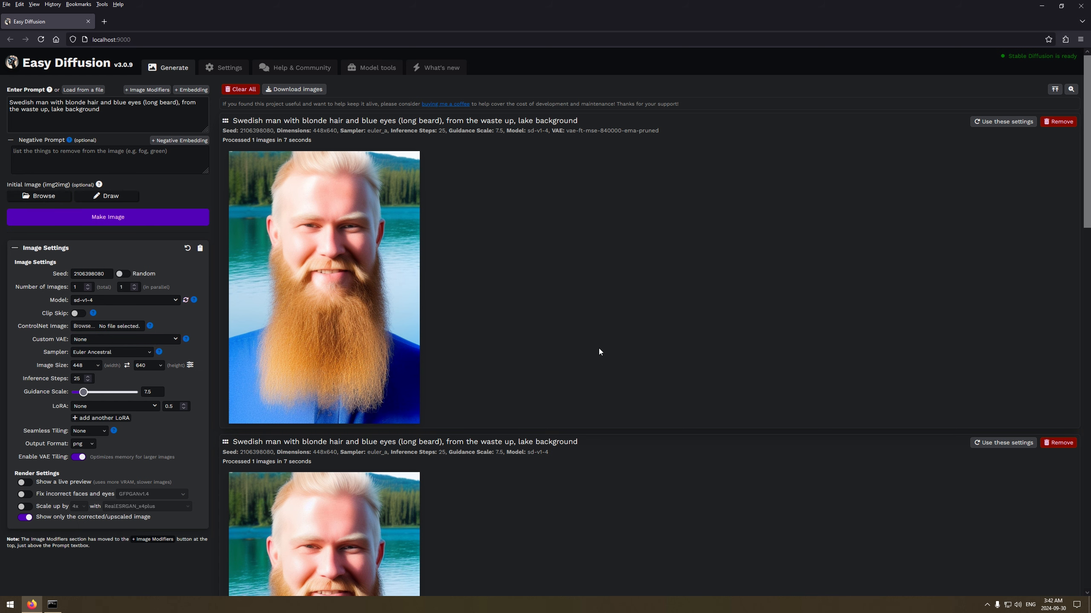
# Review the earlier Swedish man images, comparing the sd-v1-4 results with the sd_xl_base_1.0 portrait.
pyautogui.scroll(-10, 599, 351)
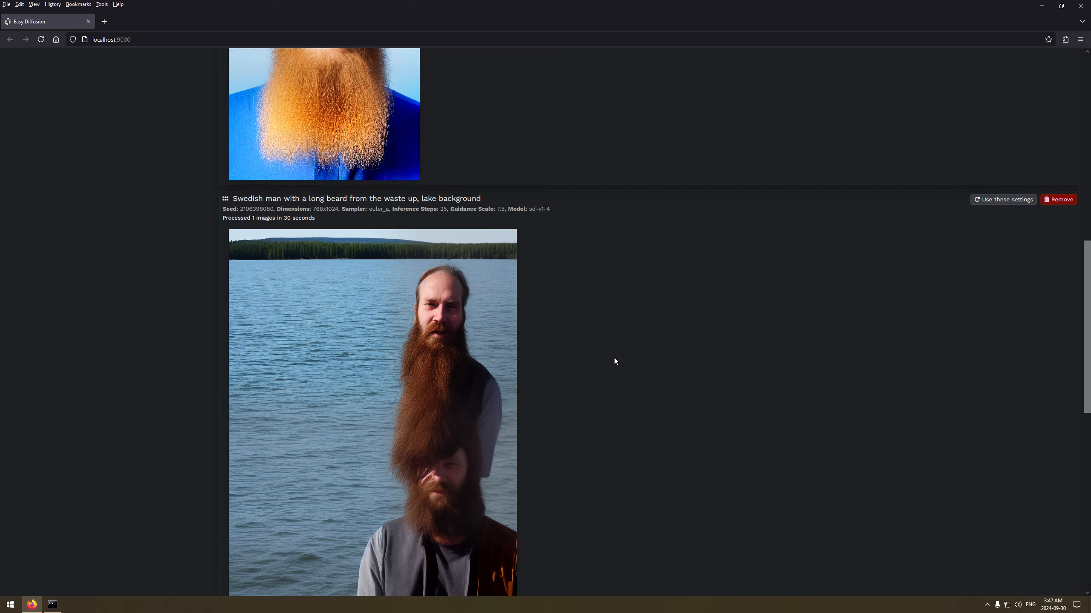
pyautogui.scroll(-10, 622, 360)
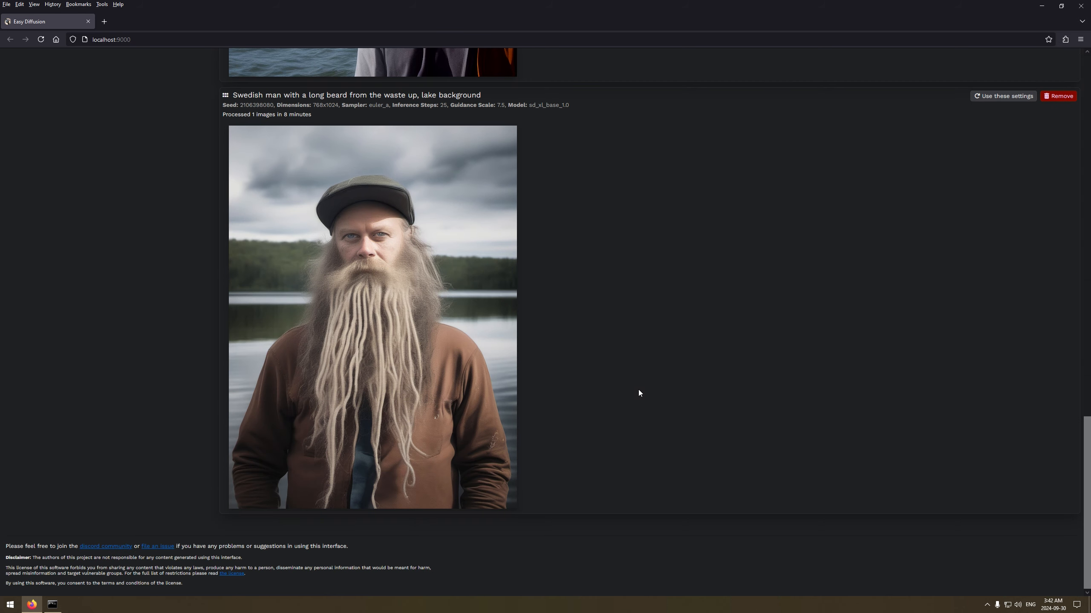
pyautogui.moveTo(468, 447)
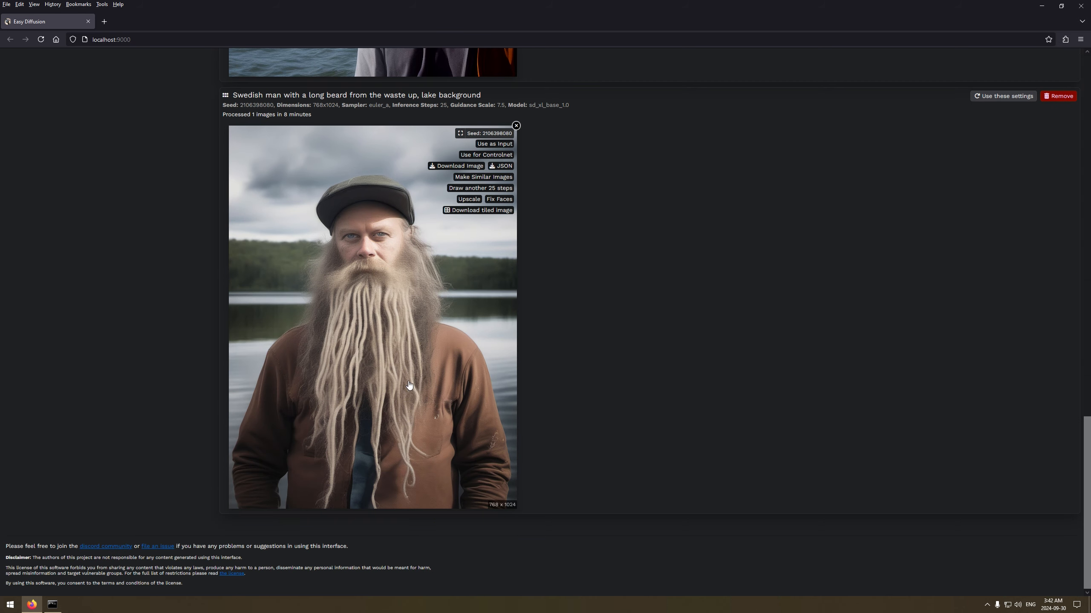
pyautogui.scroll(10, 647, 408)
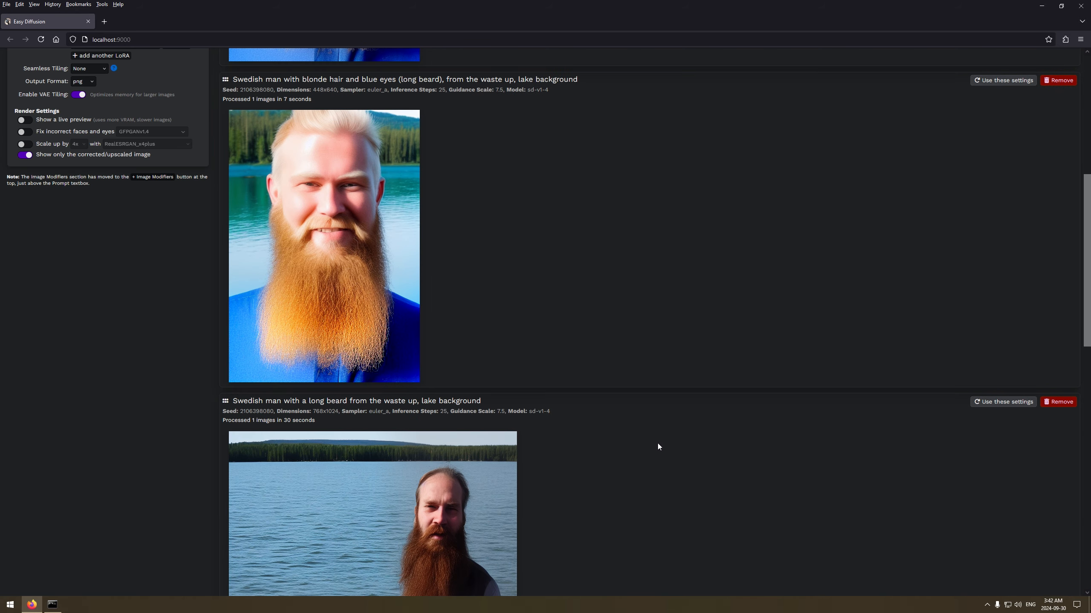
pyautogui.scroll(5, 658, 443)
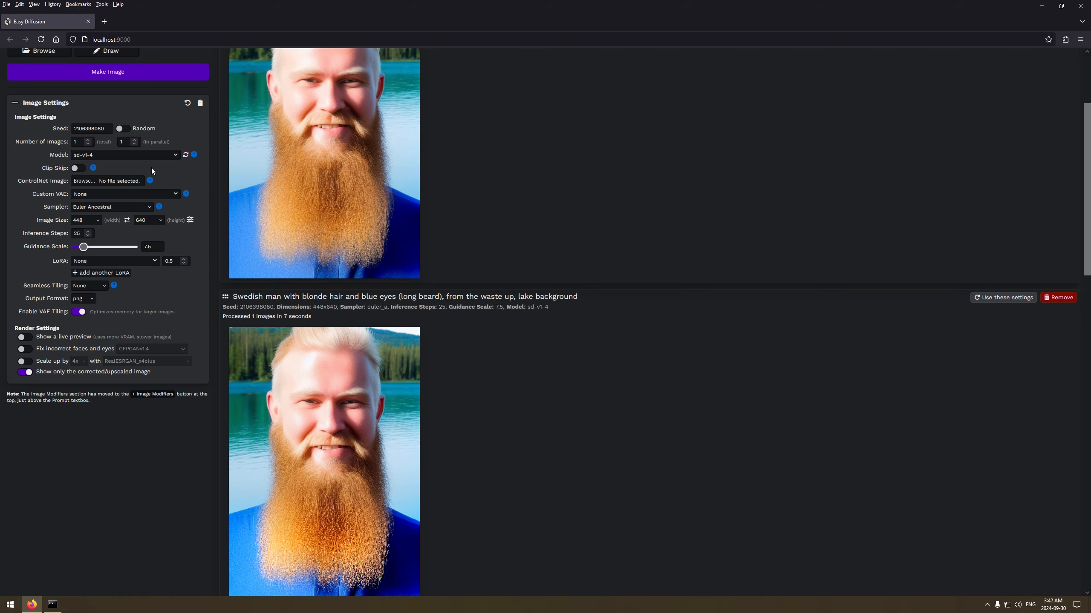
pyautogui.scroll(-20, 625, 436)
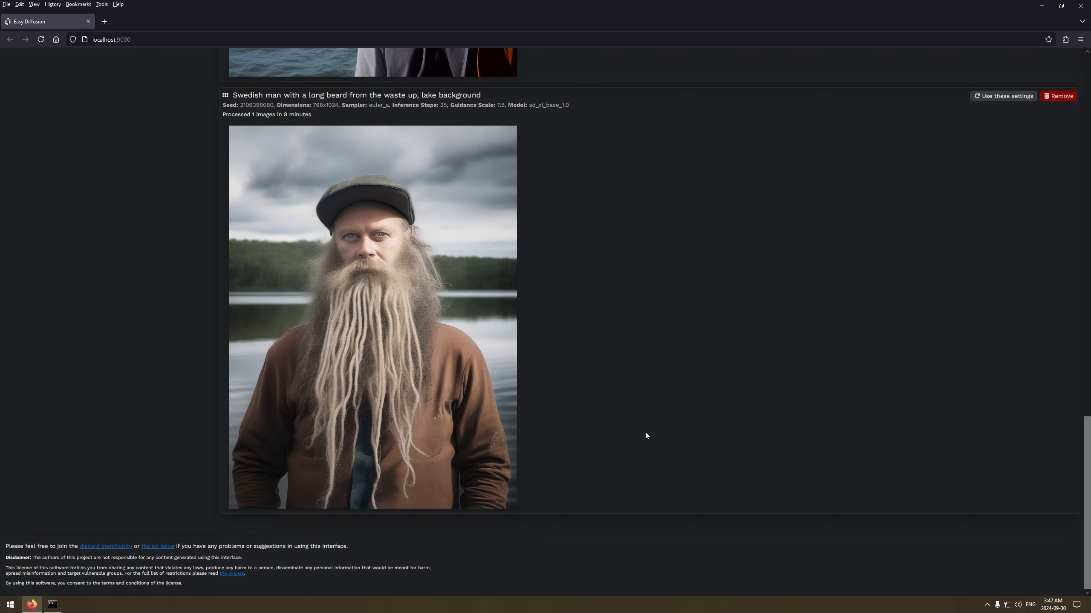
pyautogui.scroll(1, 649, 431)
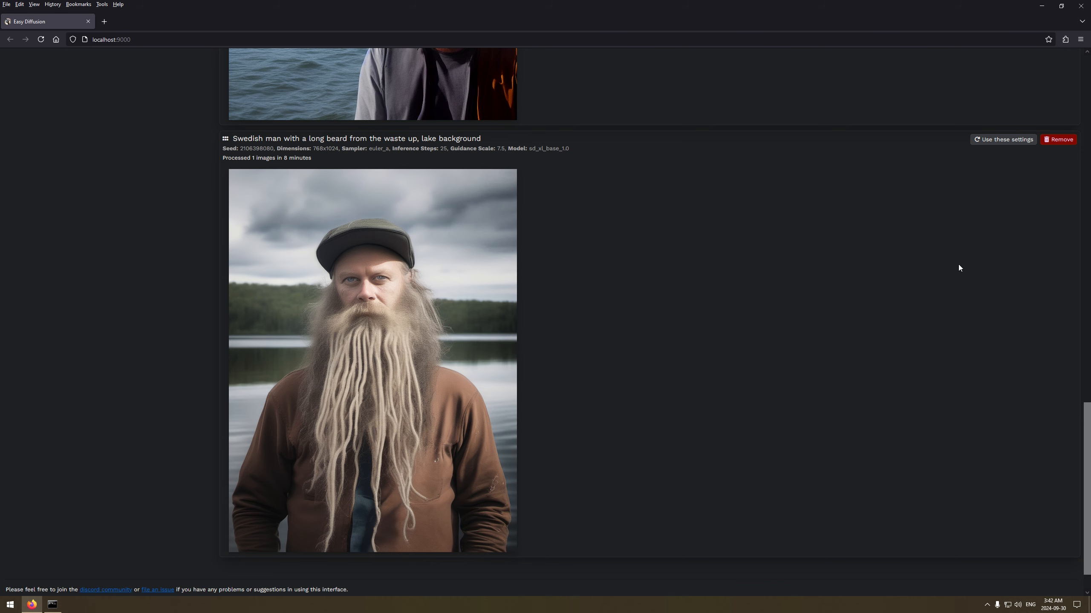
# Load the settings of the sd_xl_base_1.0 portrait, then reuse those of the newest sd-v1-4 image with the custom VAE.
pyautogui.click(1010, 140)
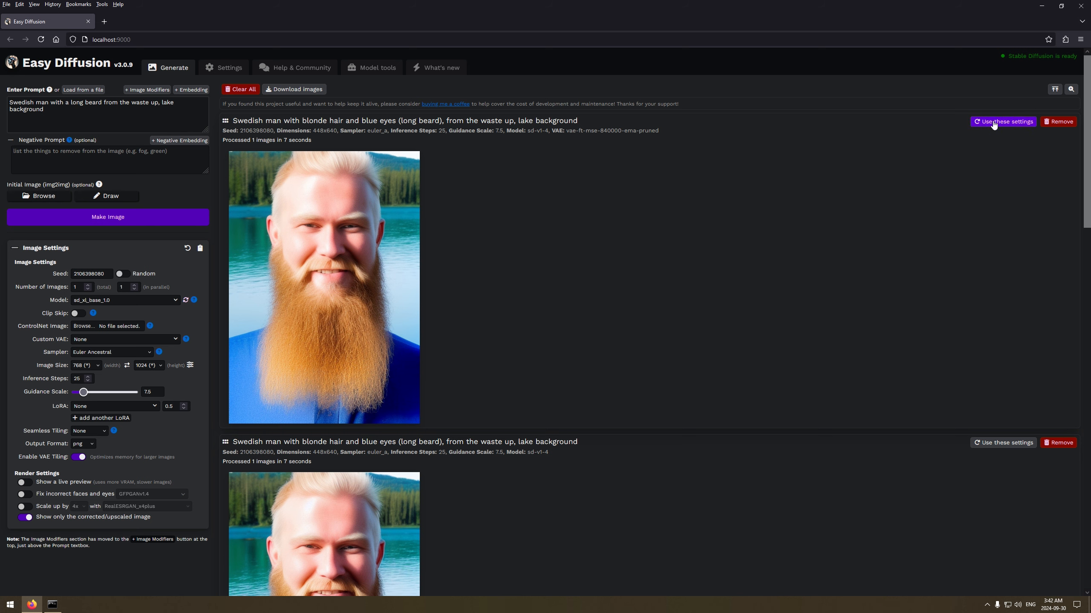
pyautogui.click(1009, 122)
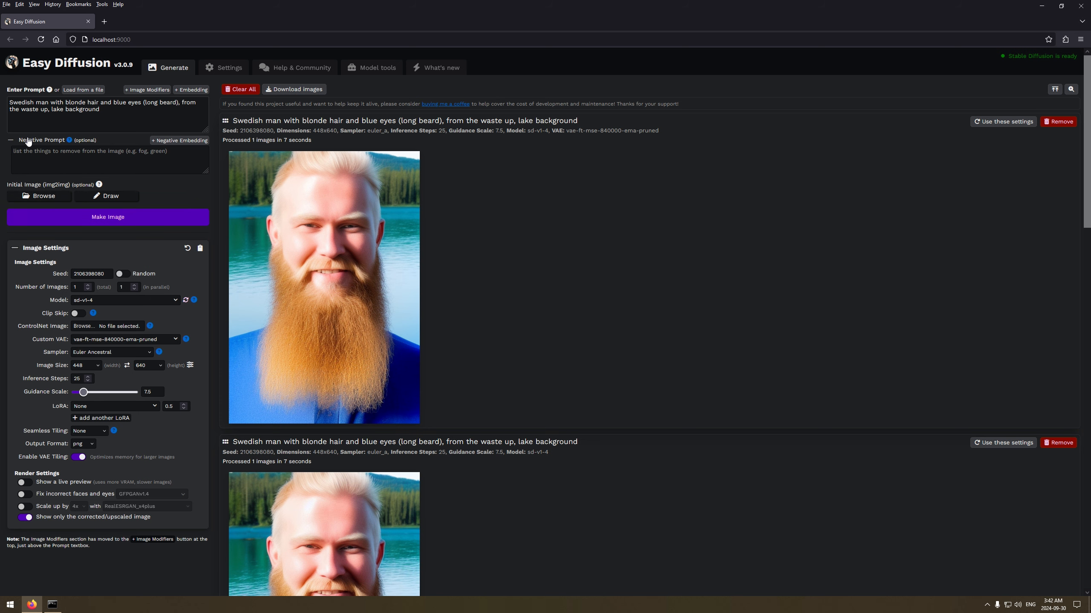
# Read the negative prompts section of the Easy Diffusion prompt-writing wiki, then return to the generator.
pyautogui.click(69, 143)
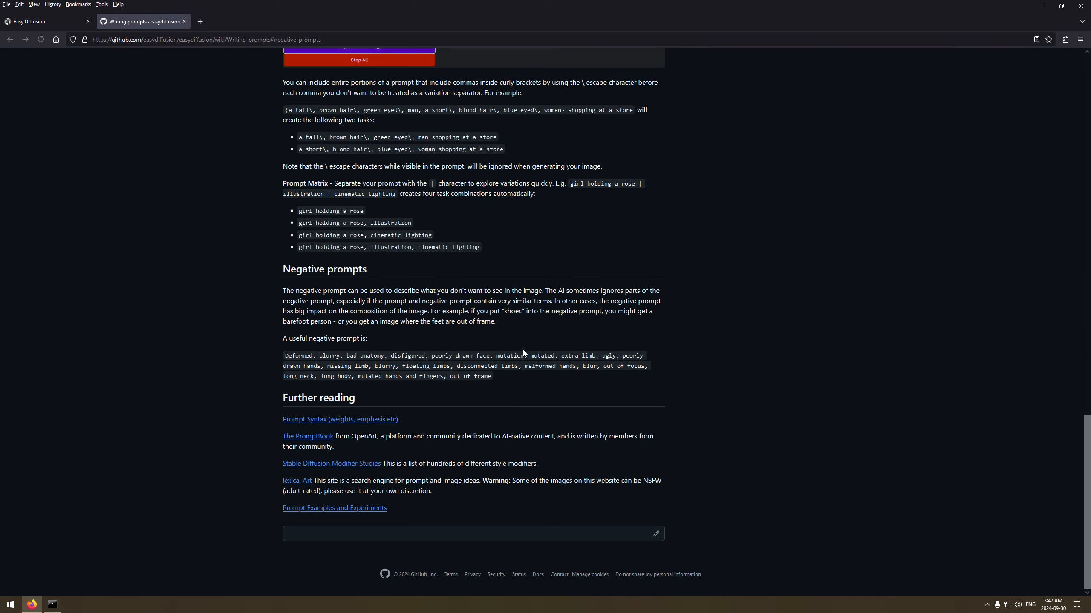
pyautogui.scroll(3, 456, 497)
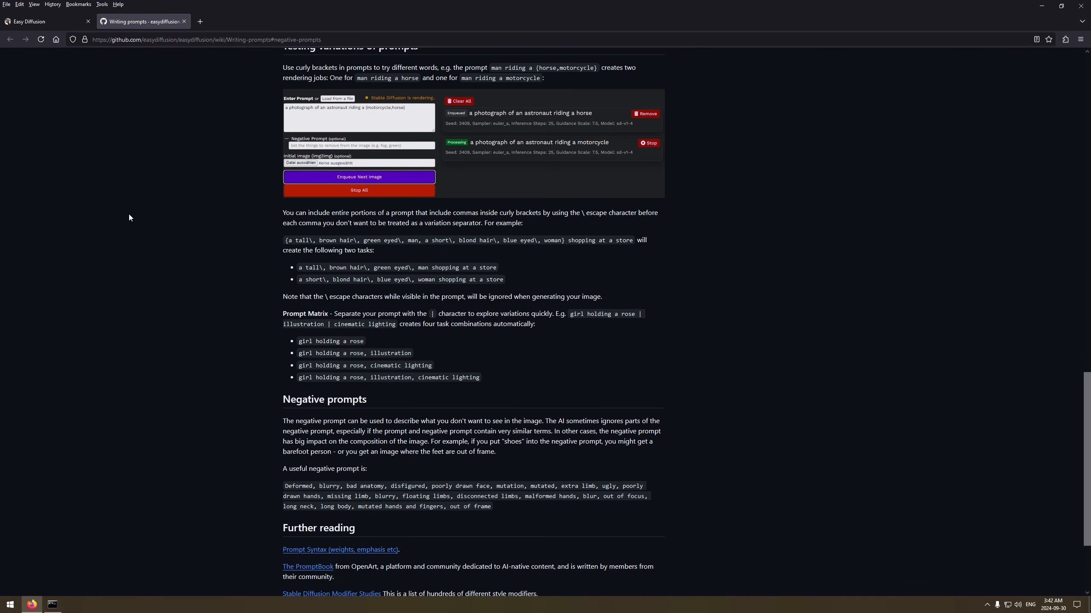
pyautogui.click(185, 22)
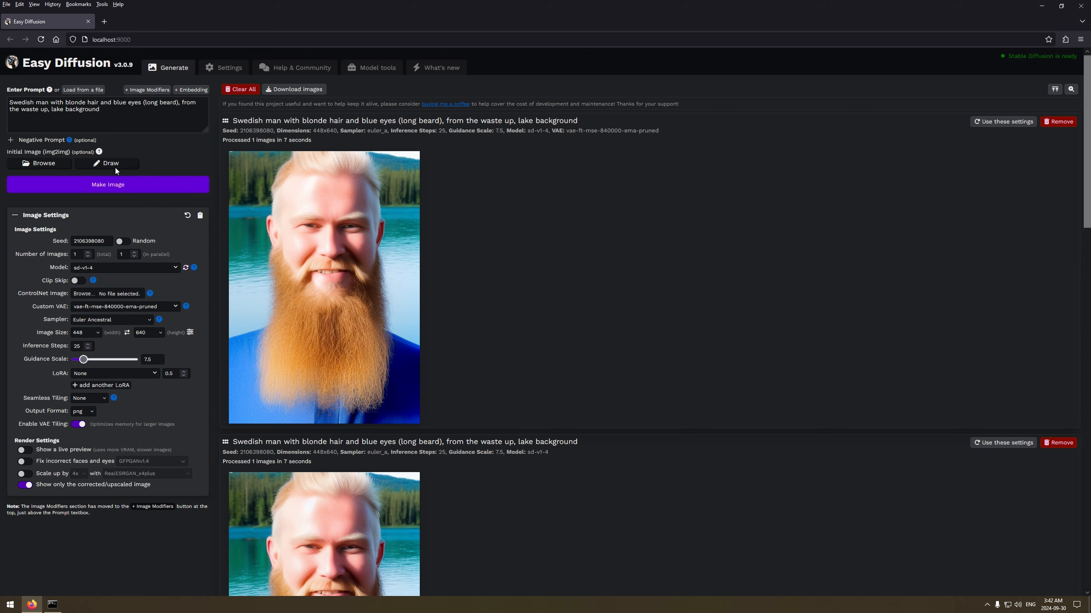
# Expand the negative prompt section and enter "fish, whale, 2girl, 2boy" as the negative prompt.
pyautogui.click(11, 140)
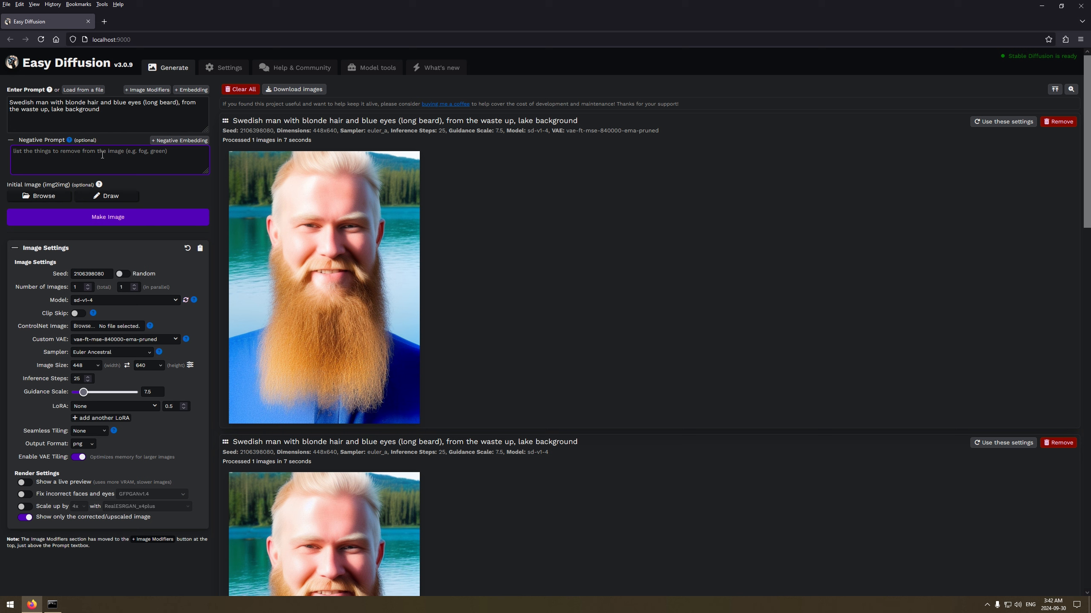
pyautogui.moveTo(322, 228)
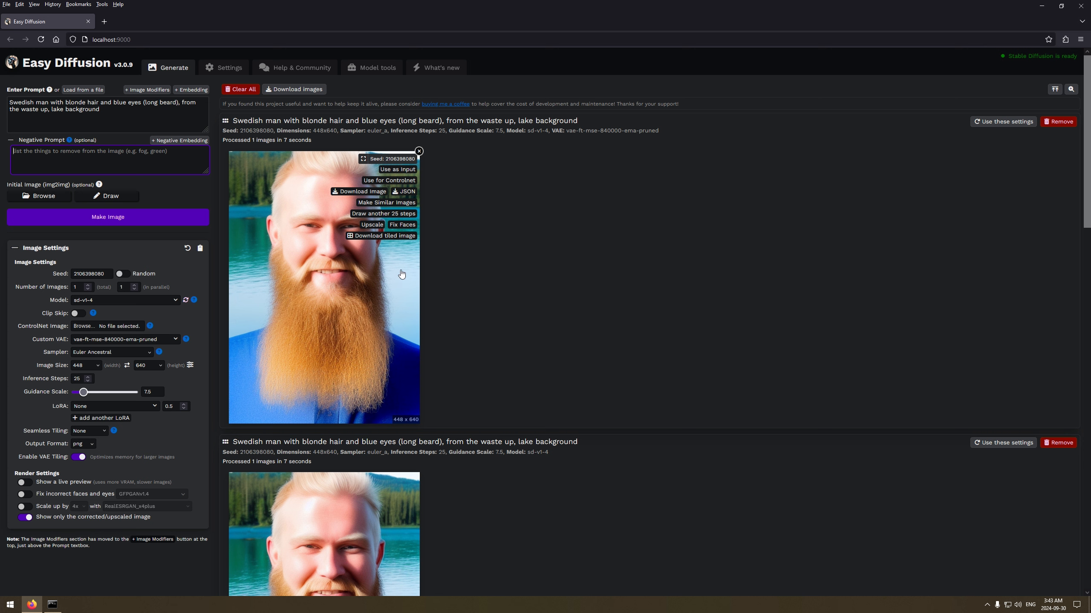
pyautogui.moveTo(397, 246)
pyautogui.moveTo(352, 273)
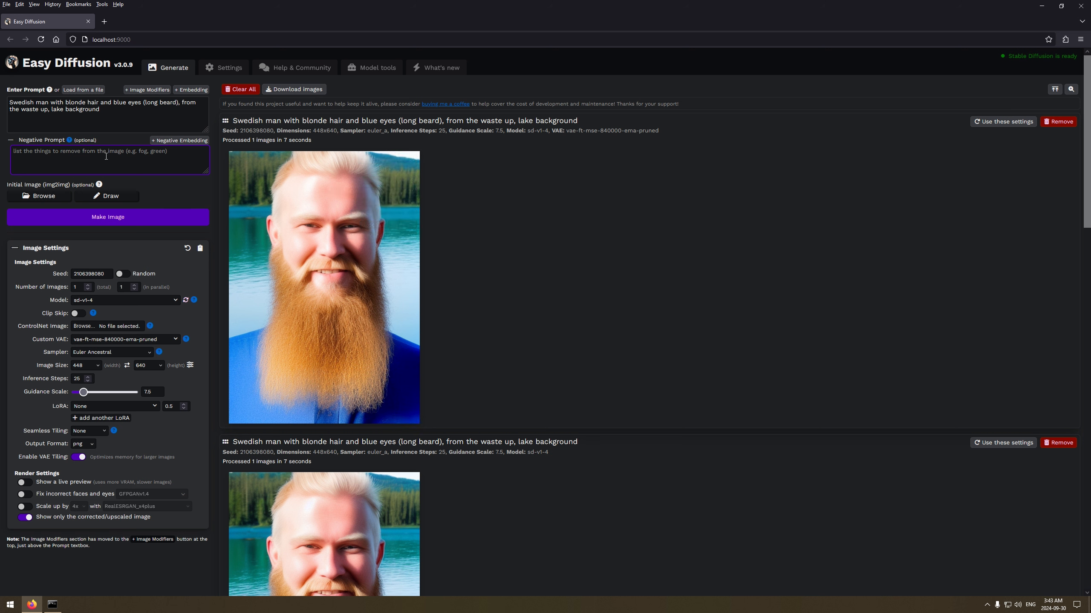
pyautogui.write('fis')
pyautogui.write('h, whale,')
pyautogui.moveTo(313, 284)
pyautogui.write('2girl, 2boy')
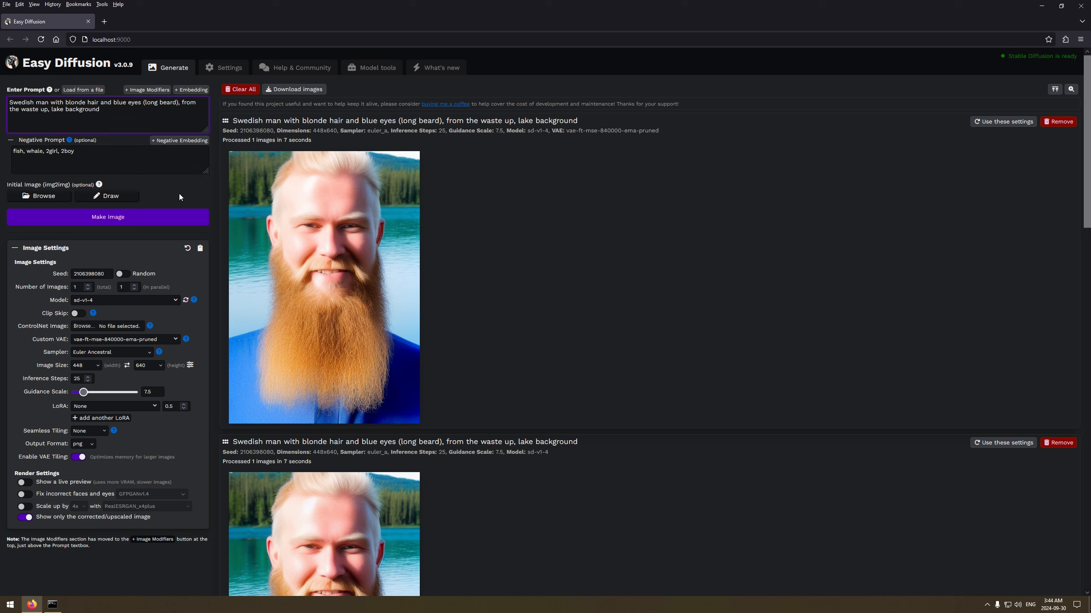
# Add "2boy," at the start of the prompt, after trying "1boy" and "1guy".
pyautogui.write('1boy')
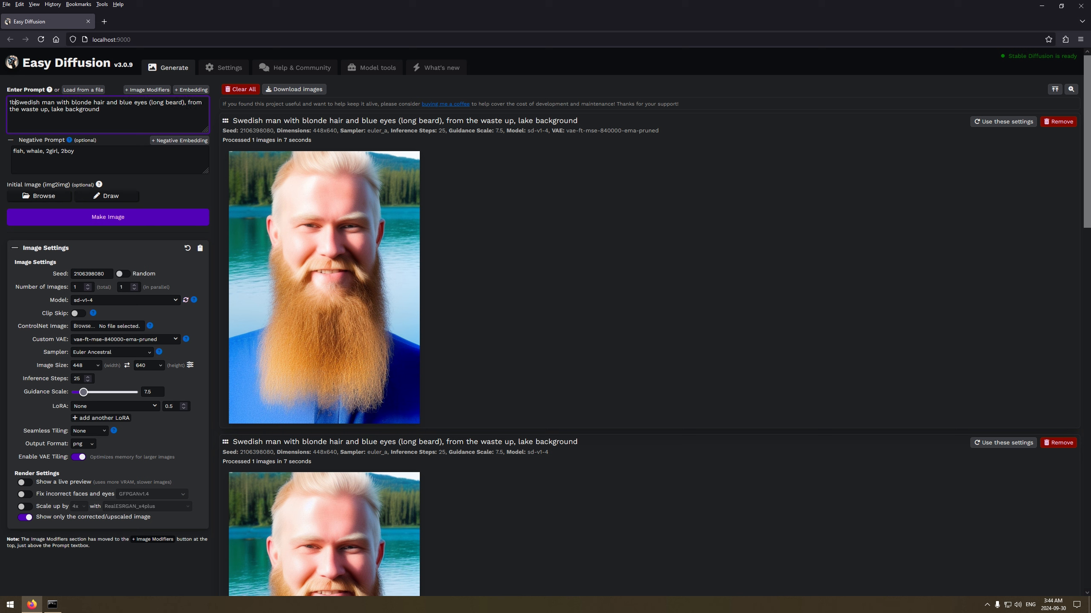
pyautogui.write(',')
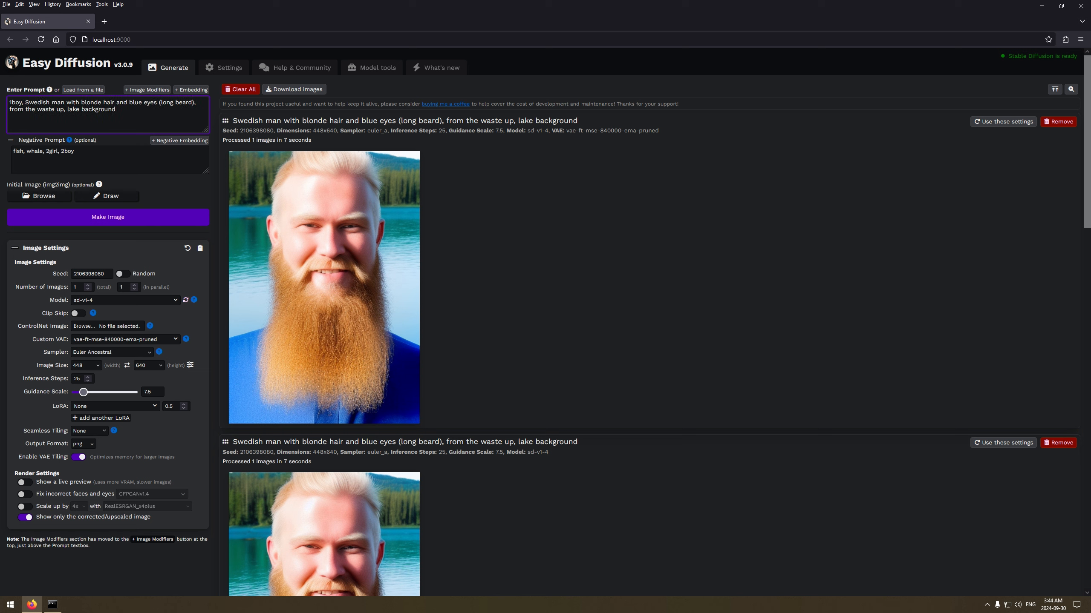
pyautogui.press('BackSpace')
pyautogui.press('BackSpace')
pyautogui.press('BackSpace')
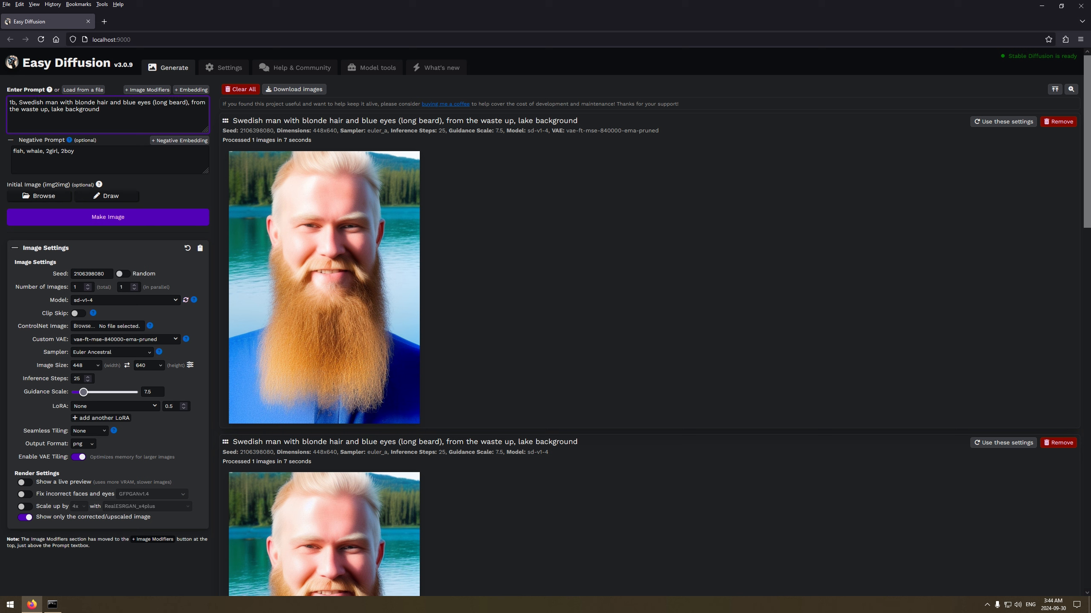
pyautogui.write('guy')
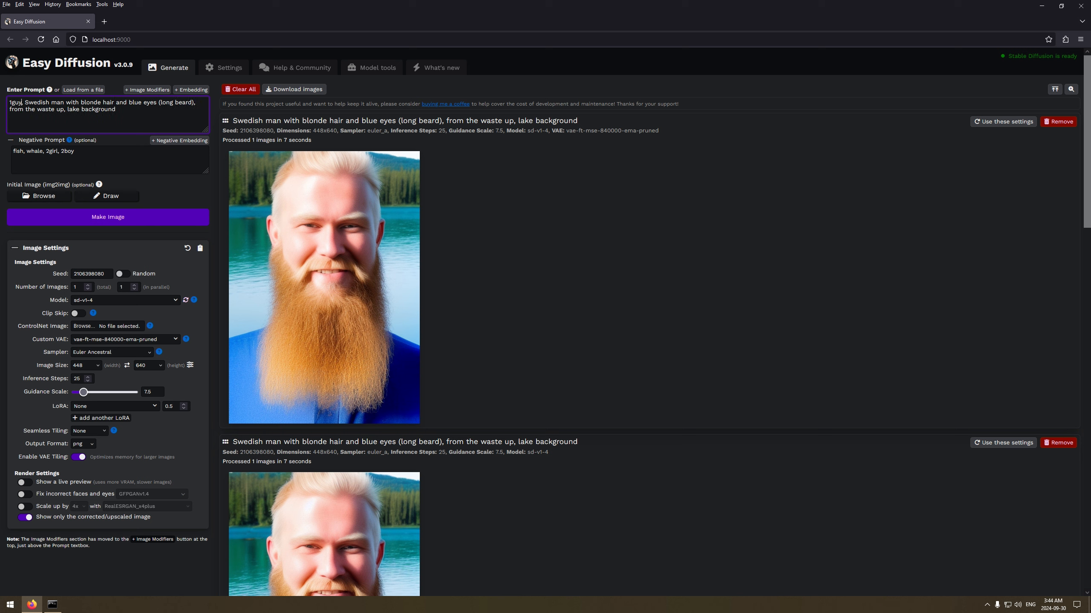
pyautogui.press('BackSpace')
pyautogui.press('BackSpace')
pyautogui.press('BackSpace')
pyautogui.write('boy')
pyautogui.press('BackSpace')
pyautogui.write('2')
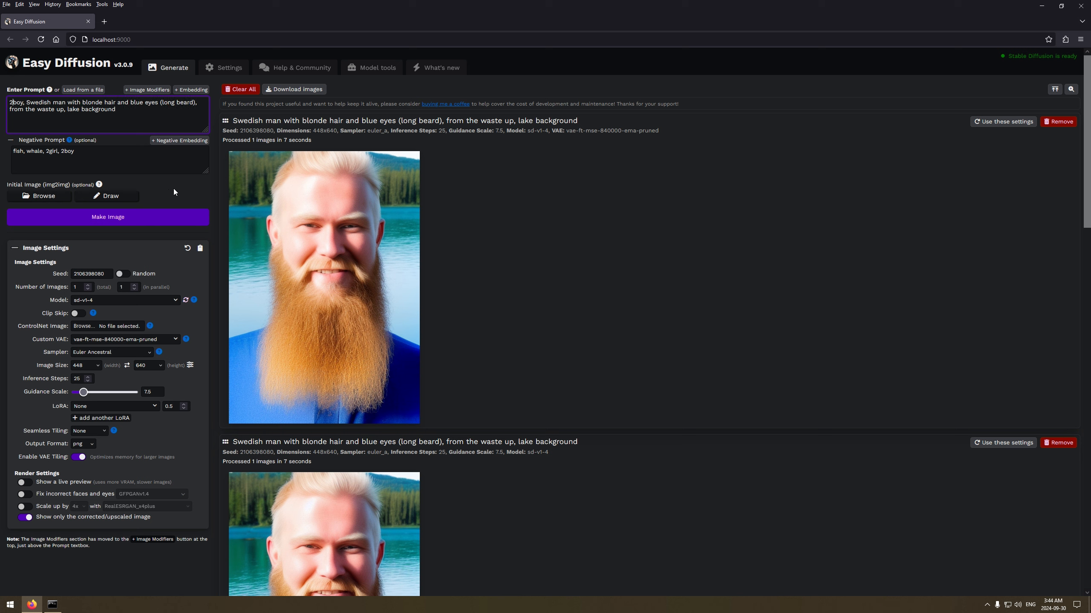
# Clear the negative prompt and generate a new image with a random seed.
pyautogui.hotkey('ctrl', 'a')
pyautogui.press('BackSpace')
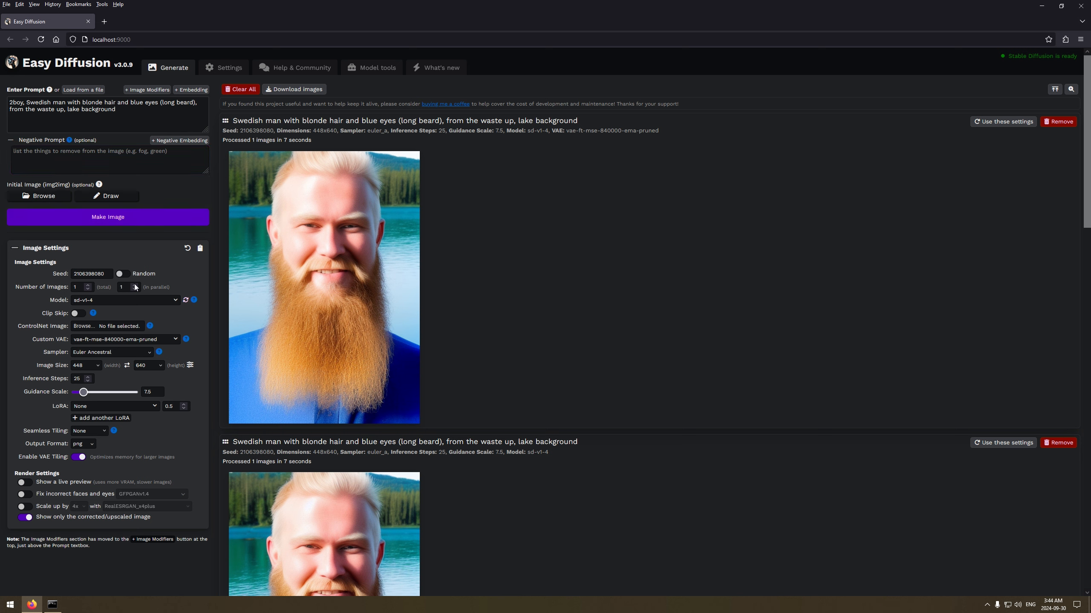
pyautogui.click(123, 274)
pyautogui.click(111, 220)
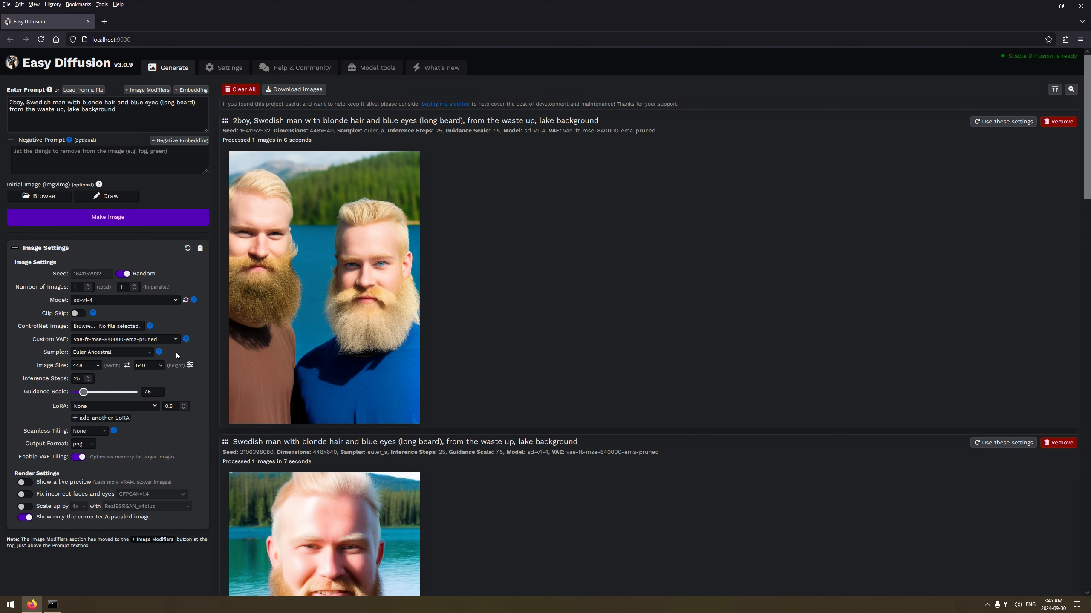
# View the help and community resources, then the release notes of what's new.
pyautogui.click(299, 71)
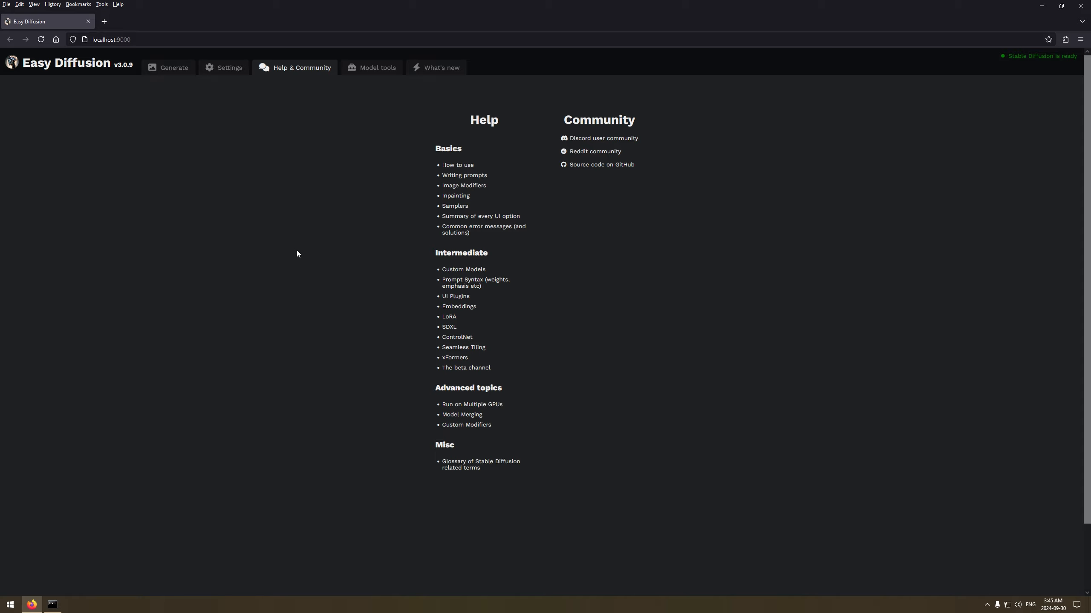
pyautogui.click(437, 72)
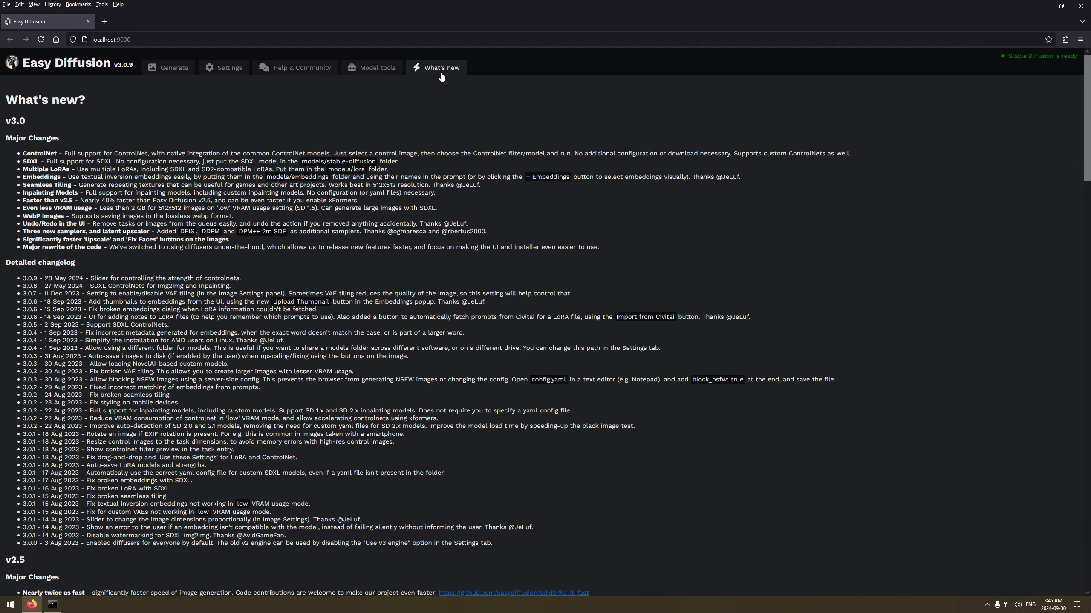
# Return to the image generation page, clear all results and tasks, and look at the available models without changing the selection.
pyautogui.click(174, 68)
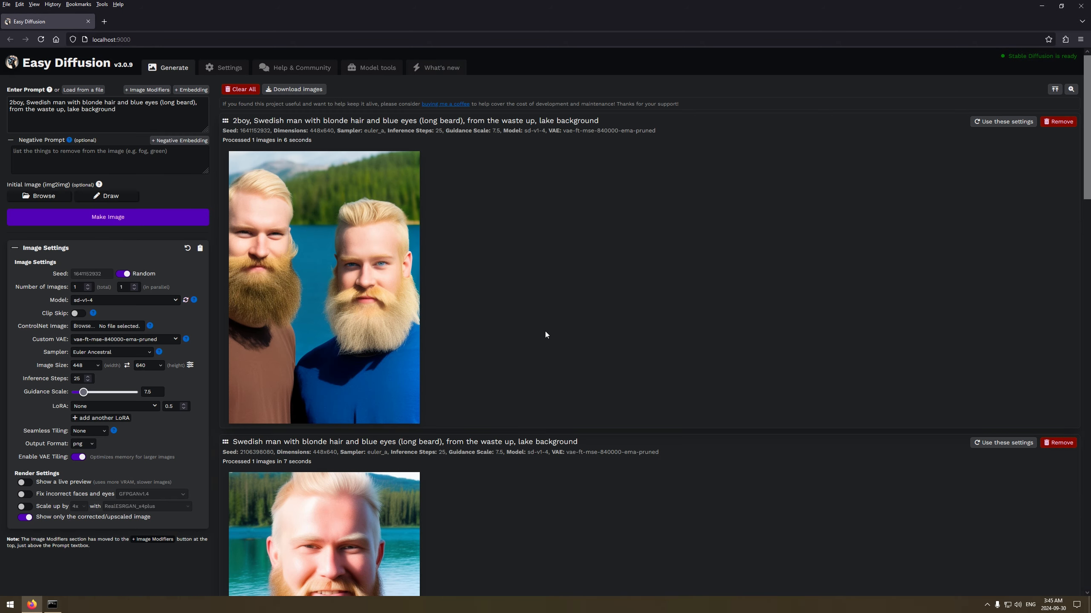
pyautogui.click(240, 89)
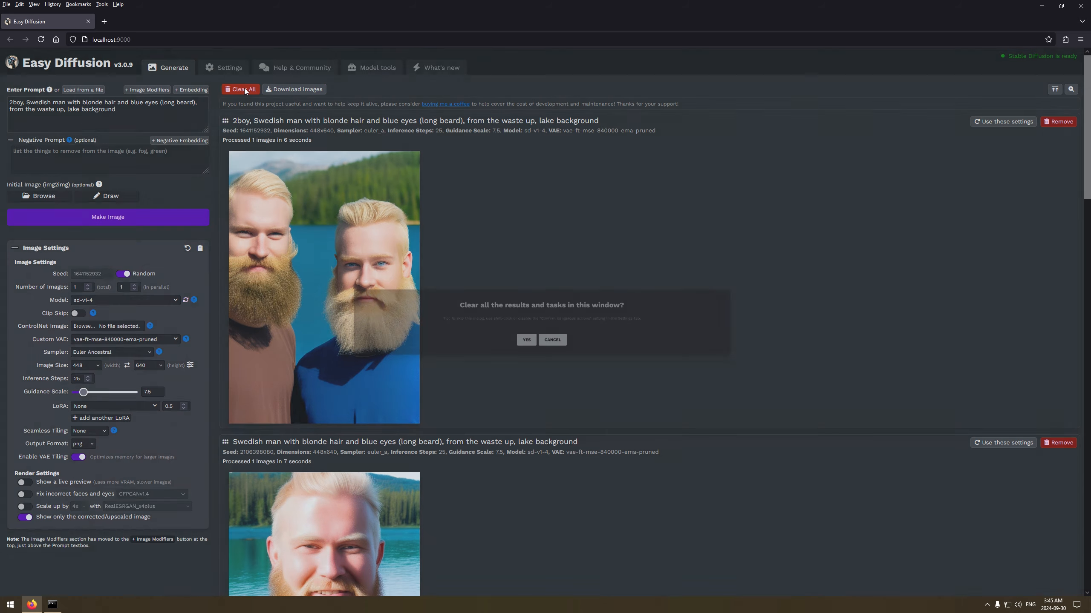
pyautogui.click(521, 340)
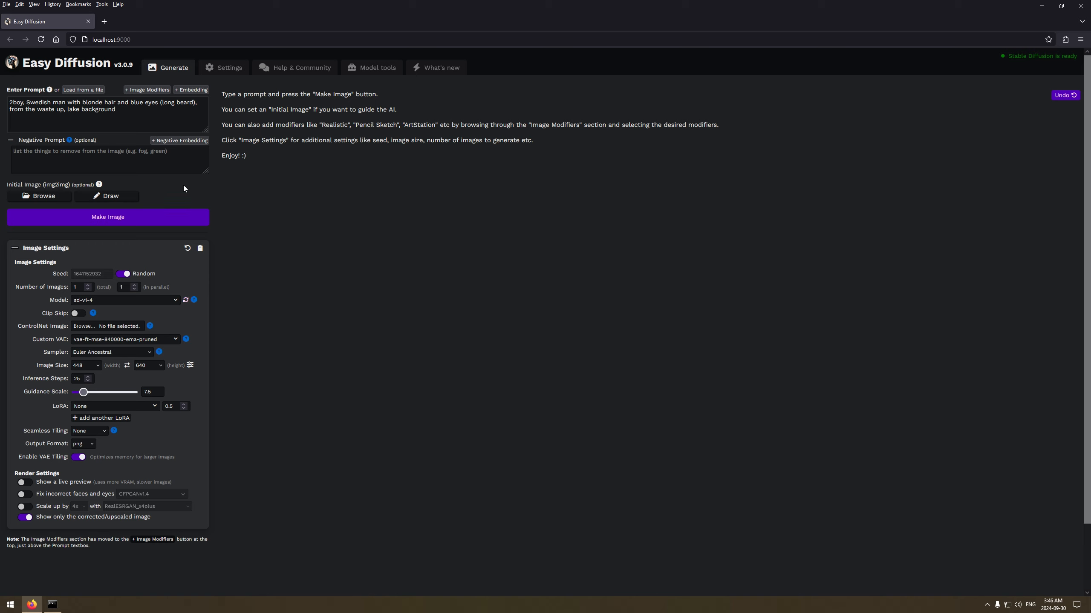
pyautogui.click(172, 301)
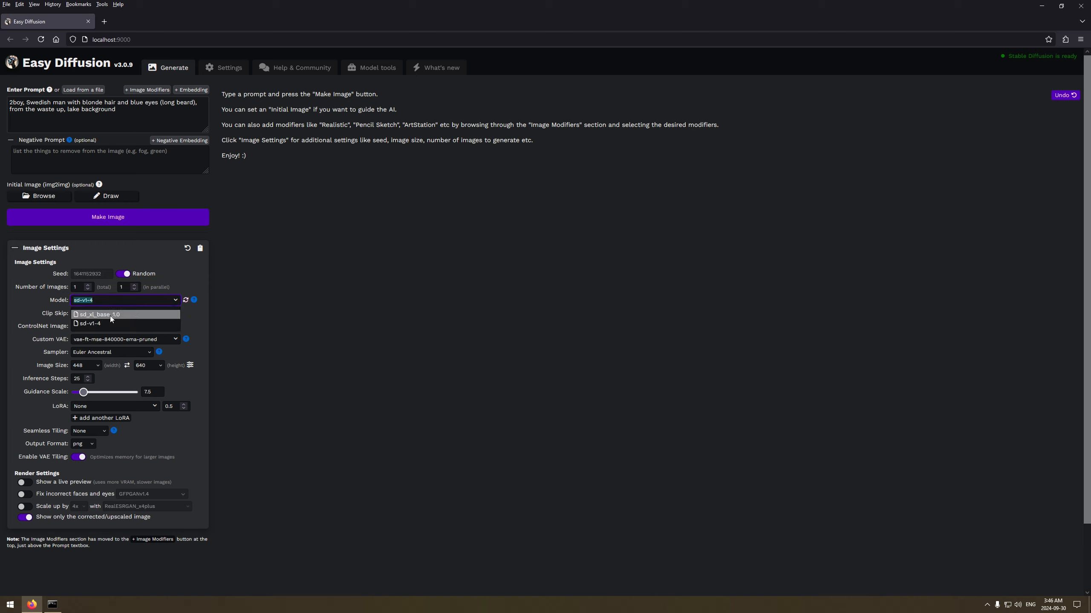
pyautogui.click(204, 312)
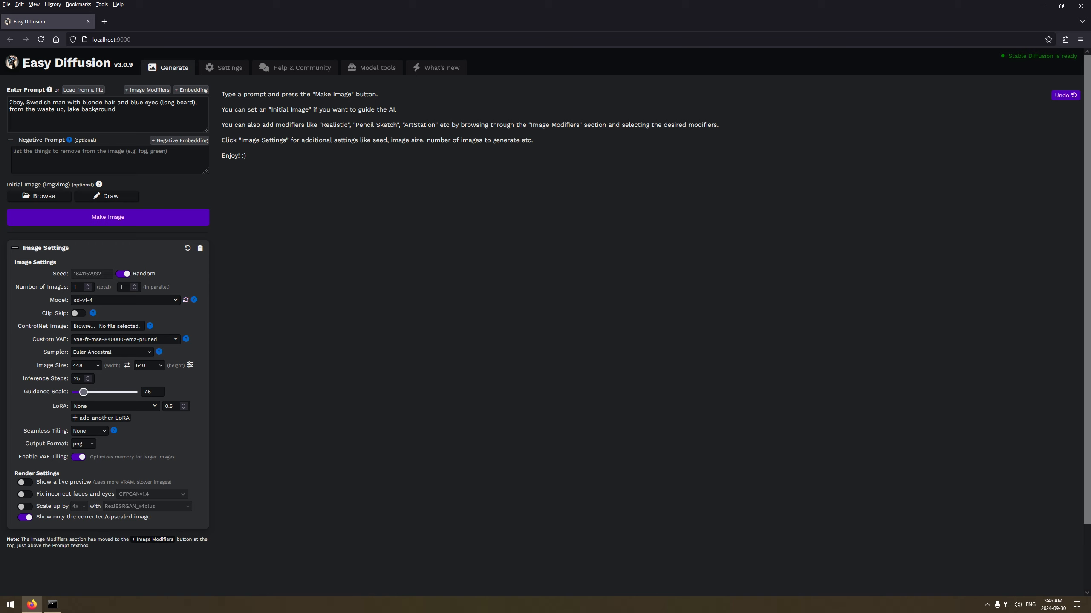
# Close the browser and the Start Stable Diffusion UI.cmd console window to shut down Easy Diffusion.
pyautogui.moveTo(22, 63); pyautogui.dragTo(109, 60)
pyautogui.click(1081, 5)
pyautogui.moveTo(752, 232); pyautogui.dragTo(431, 194)
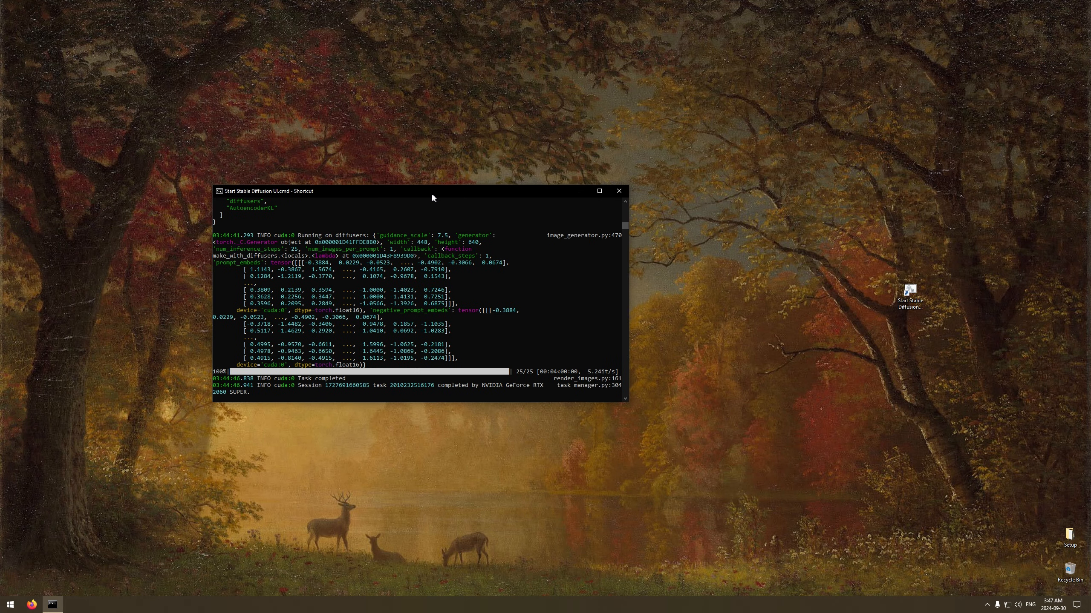
pyautogui.click(616, 193)
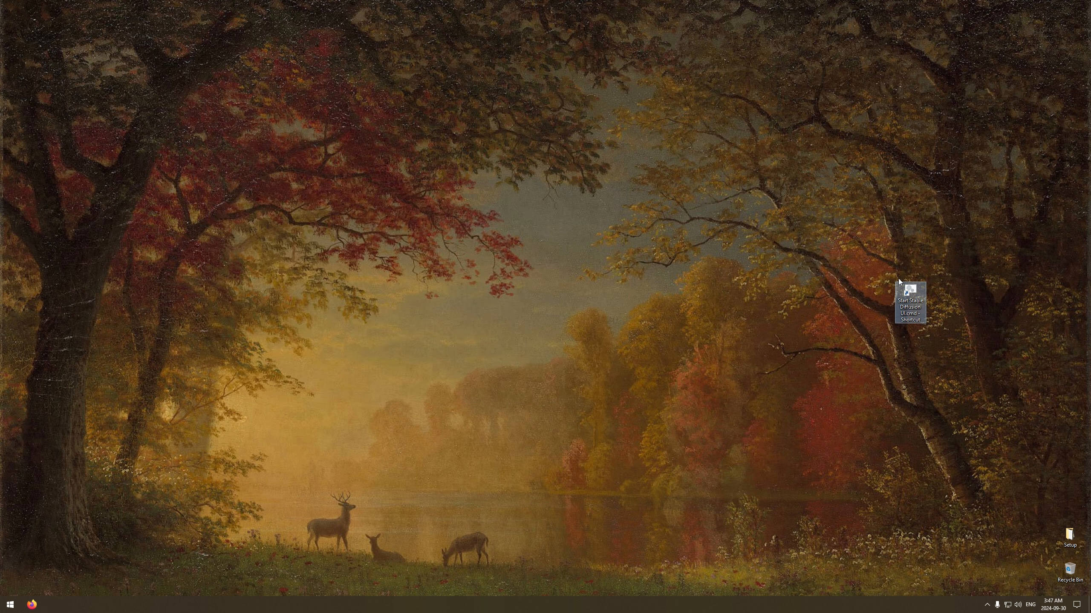
# Delete the Start Stable Diffusion UI.cmd shortcut from the desktop and empty the Recycle Bin.
pyautogui.rightClick(910, 290)
pyautogui.click(889, 291)
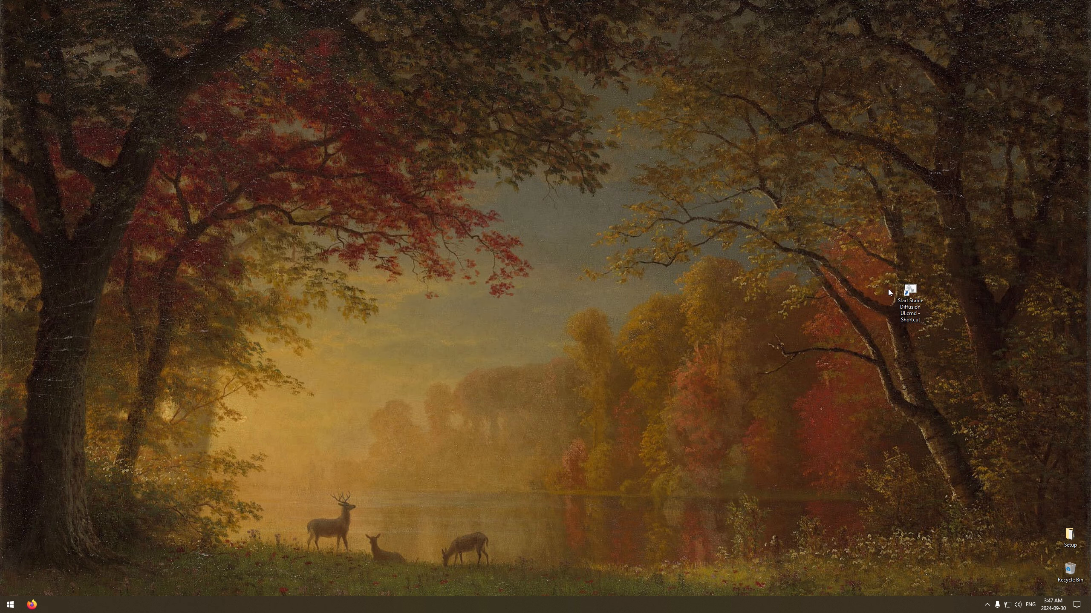
pyautogui.rightClick(910, 290)
pyautogui.click(943, 486)
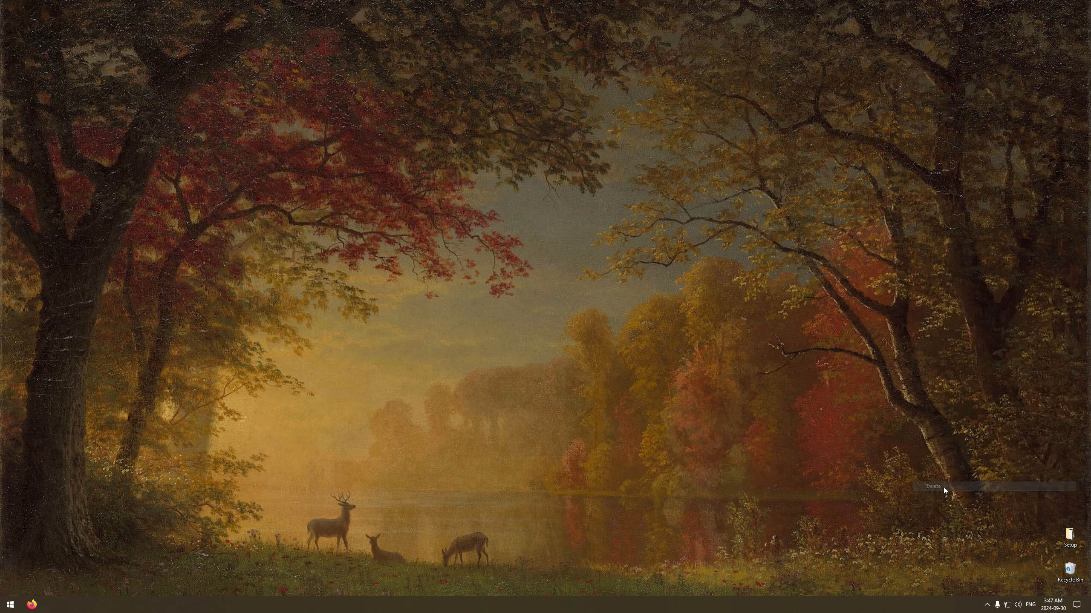
pyautogui.rightClick(1070, 572)
pyautogui.click(1048, 511)
pyautogui.click(578, 336)
# Look up the Easy Diffusion folder among the installed programs to see its launch entry.
pyautogui.click(10, 604)
pyautogui.click(42, 570)
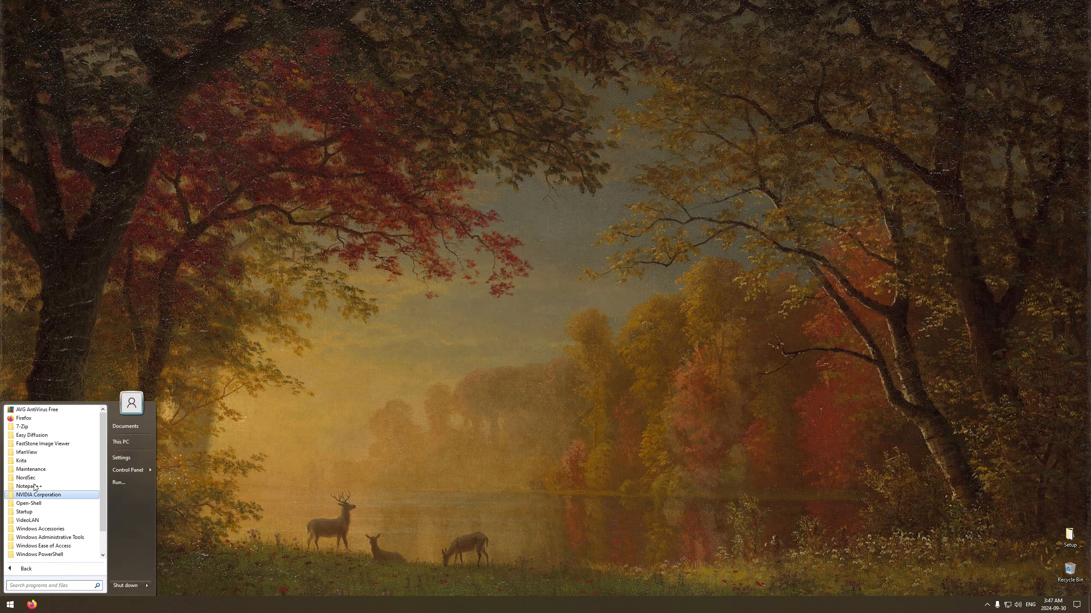
pyautogui.click(39, 437)
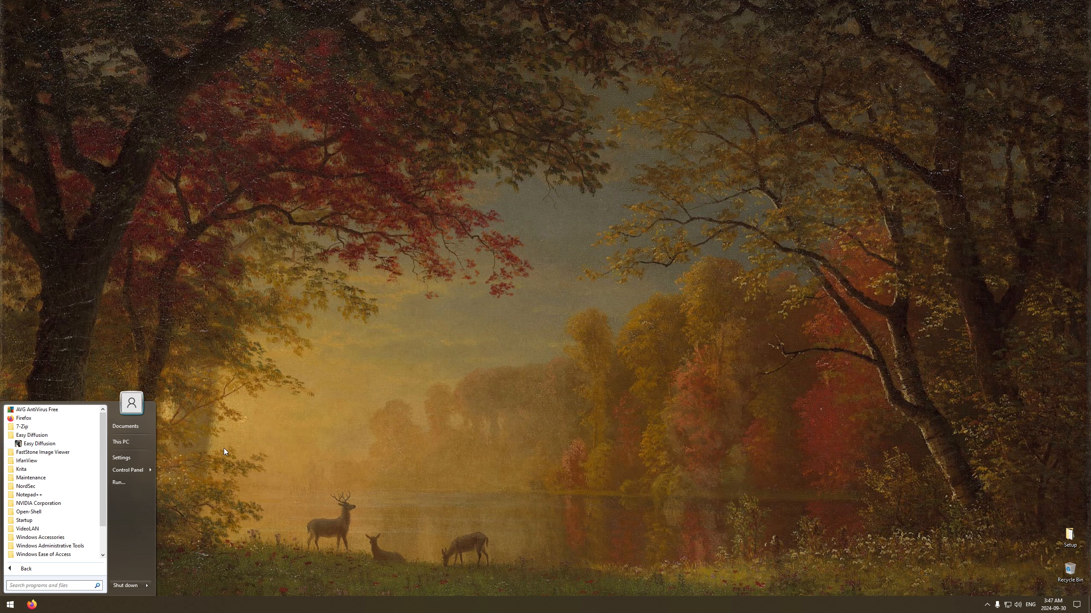
pyautogui.click(293, 397)
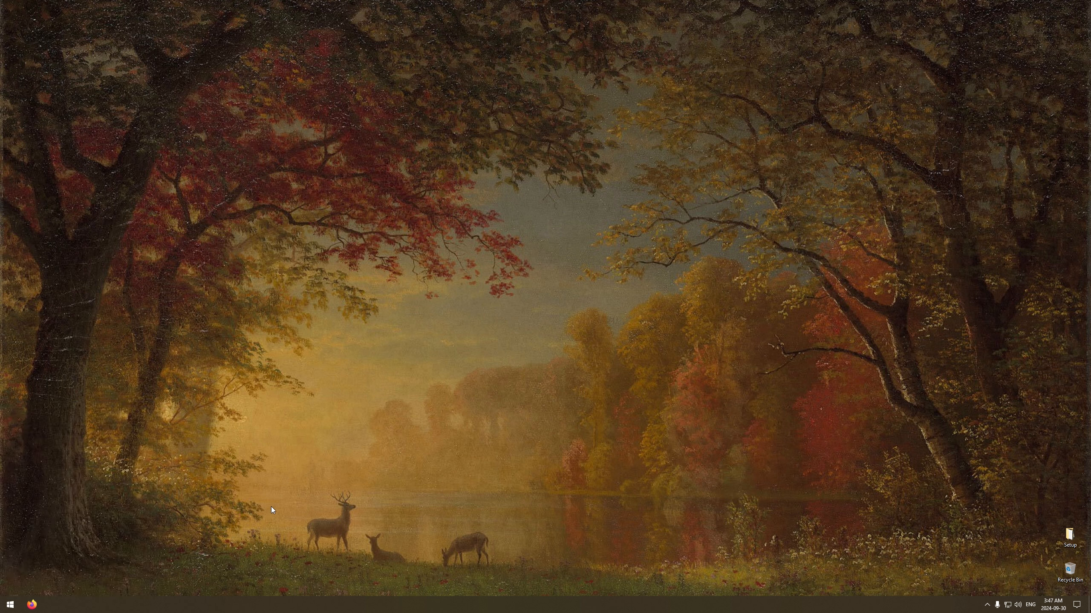